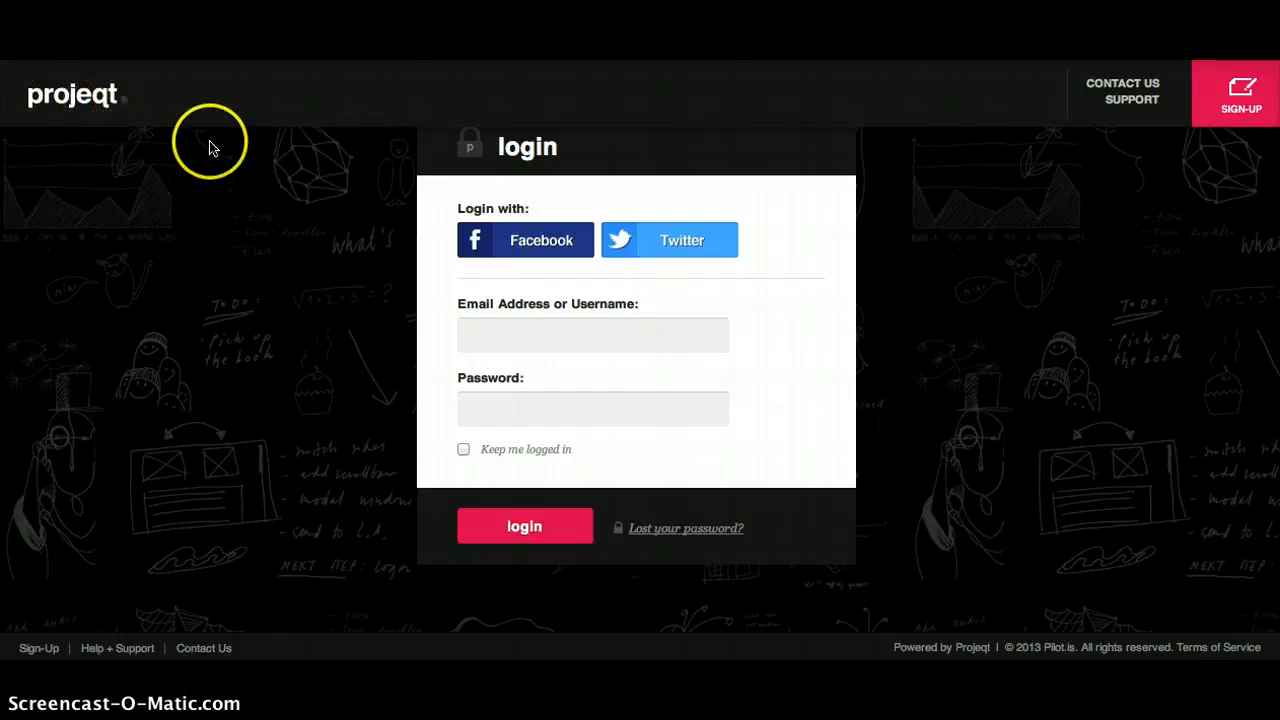
View the sign-up form for new accounts and close it again
left_click(1248, 84)
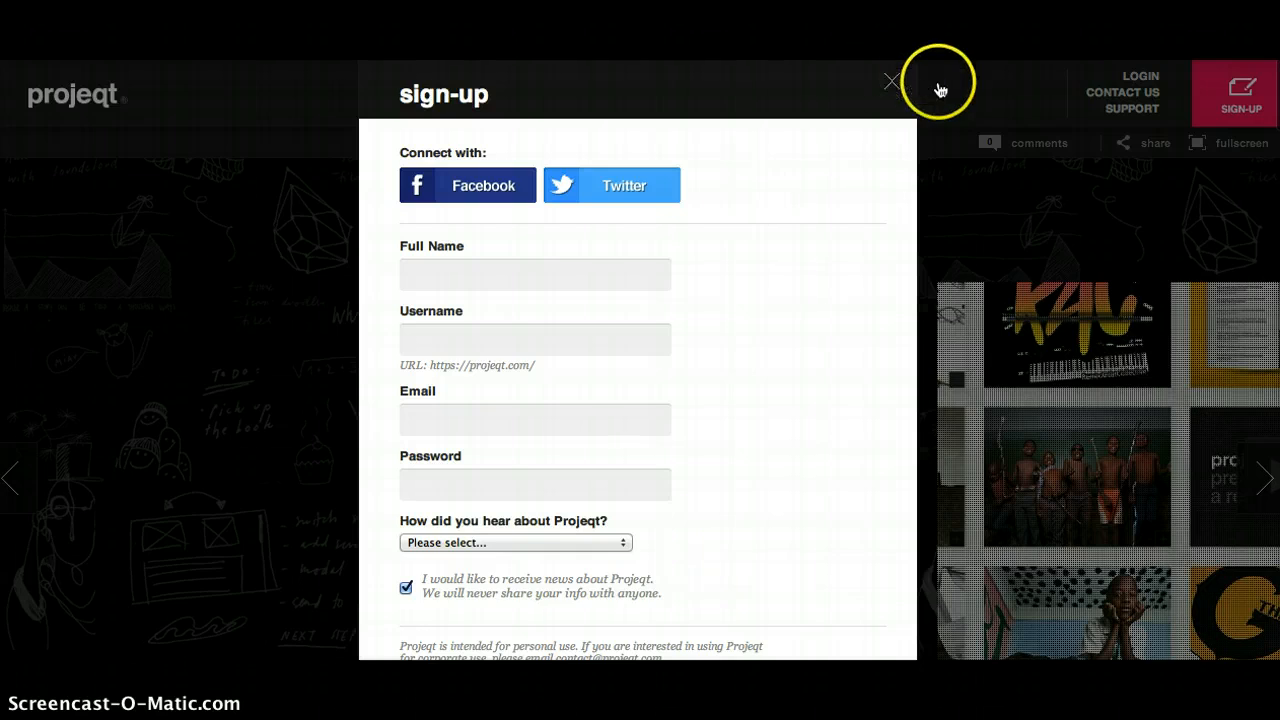
left_click(891, 81)
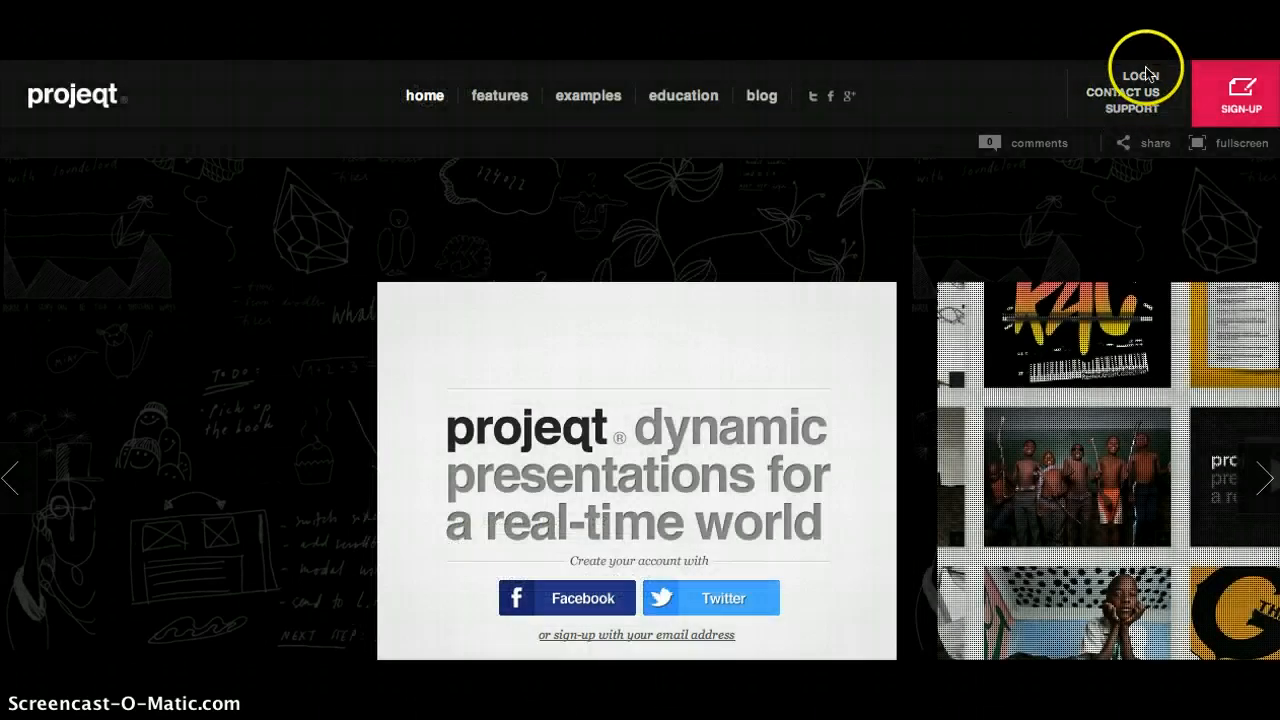
Log in with the account username and password, and decline saving the password for now
left_click(1145, 79)
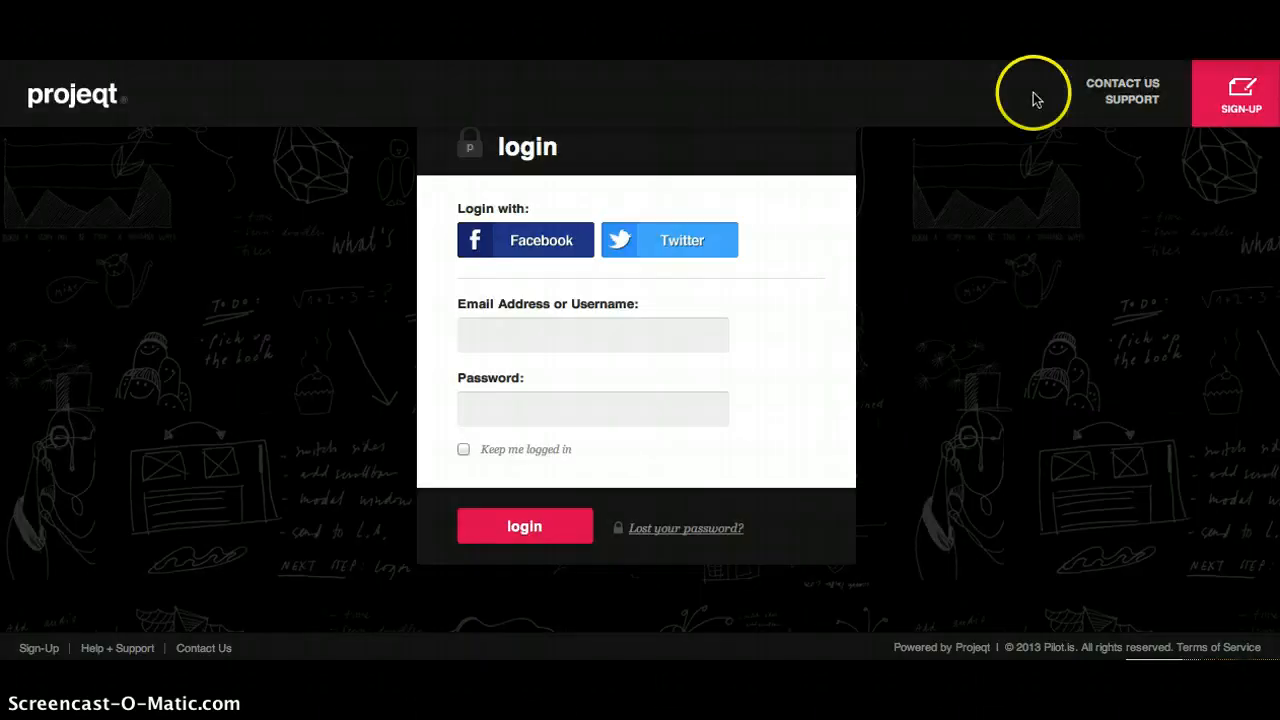
left_click(652, 335)
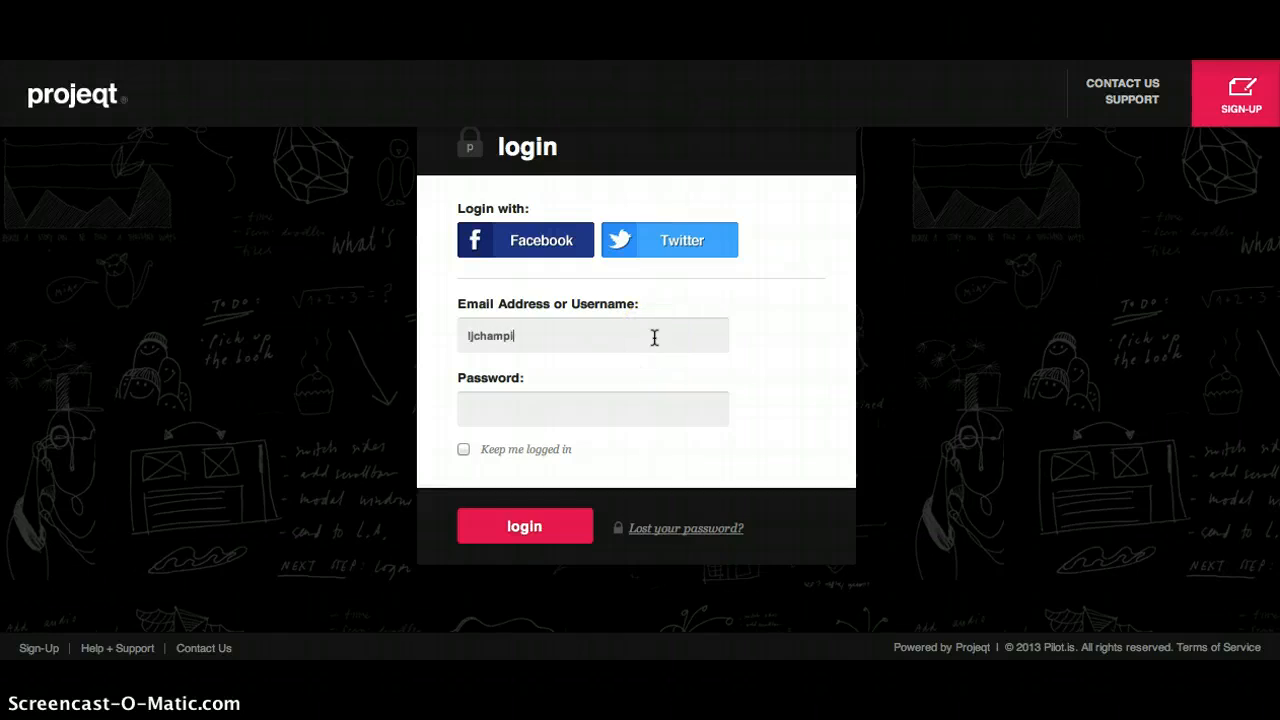
key("Tab")
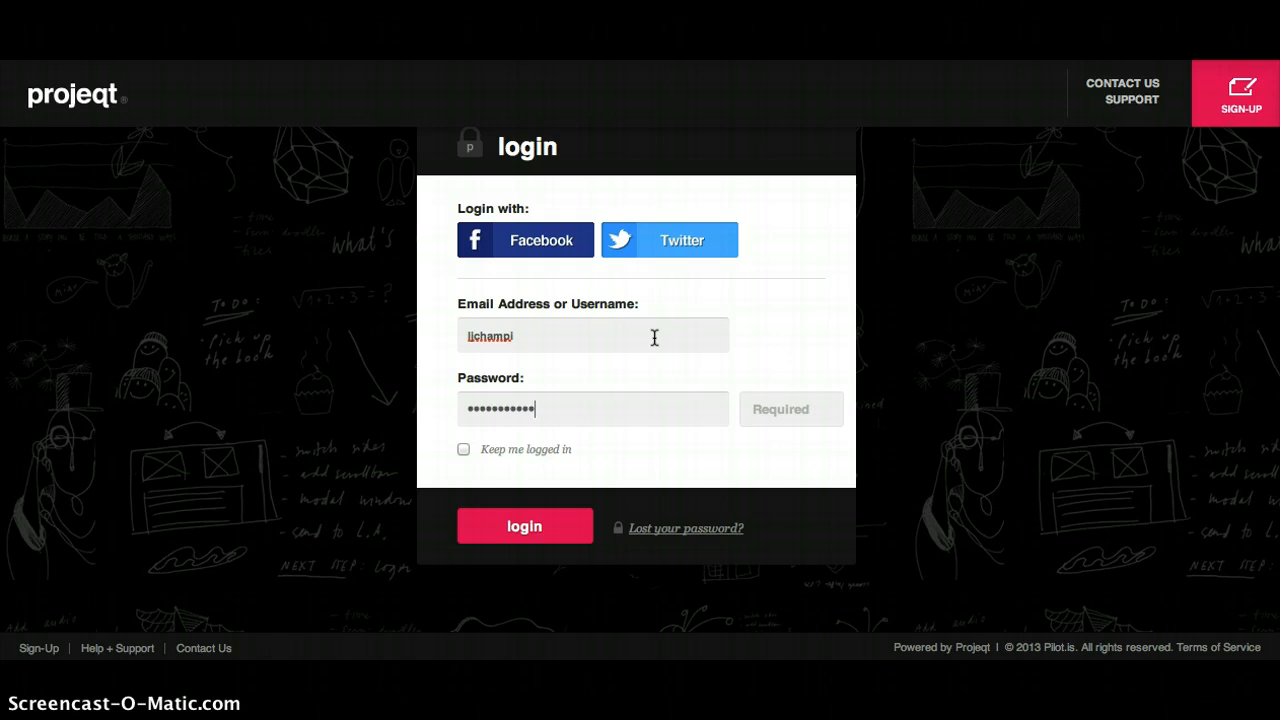
key("Return")
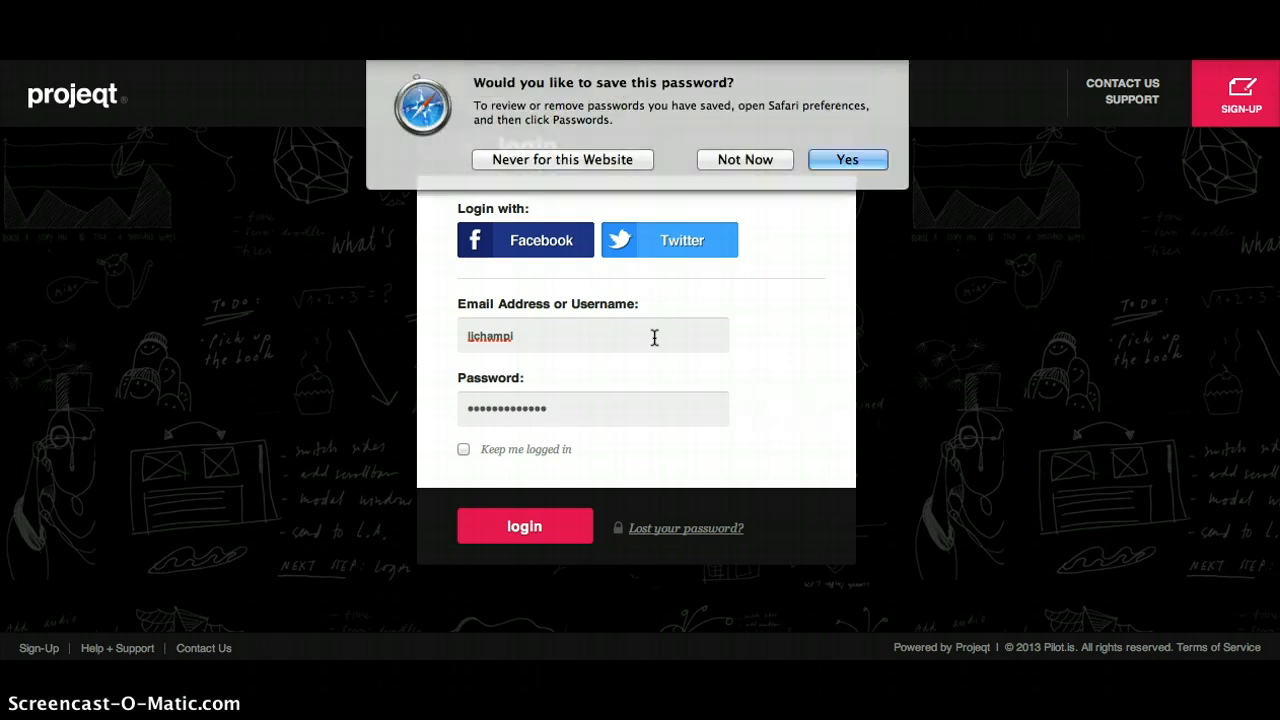
left_click(760, 158)
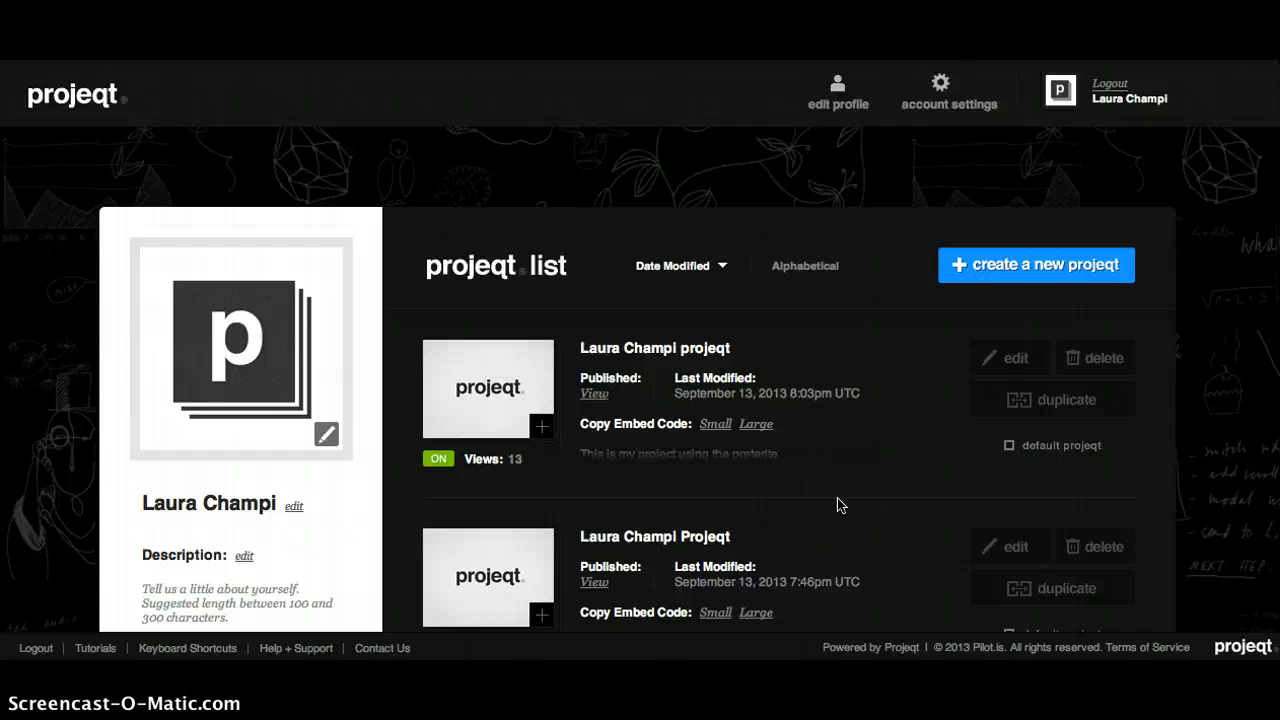
Play the beginning of the dashboard tutorial video, pause it and close the tutorial
left_click(1030, 266)
left_click(95, 650)
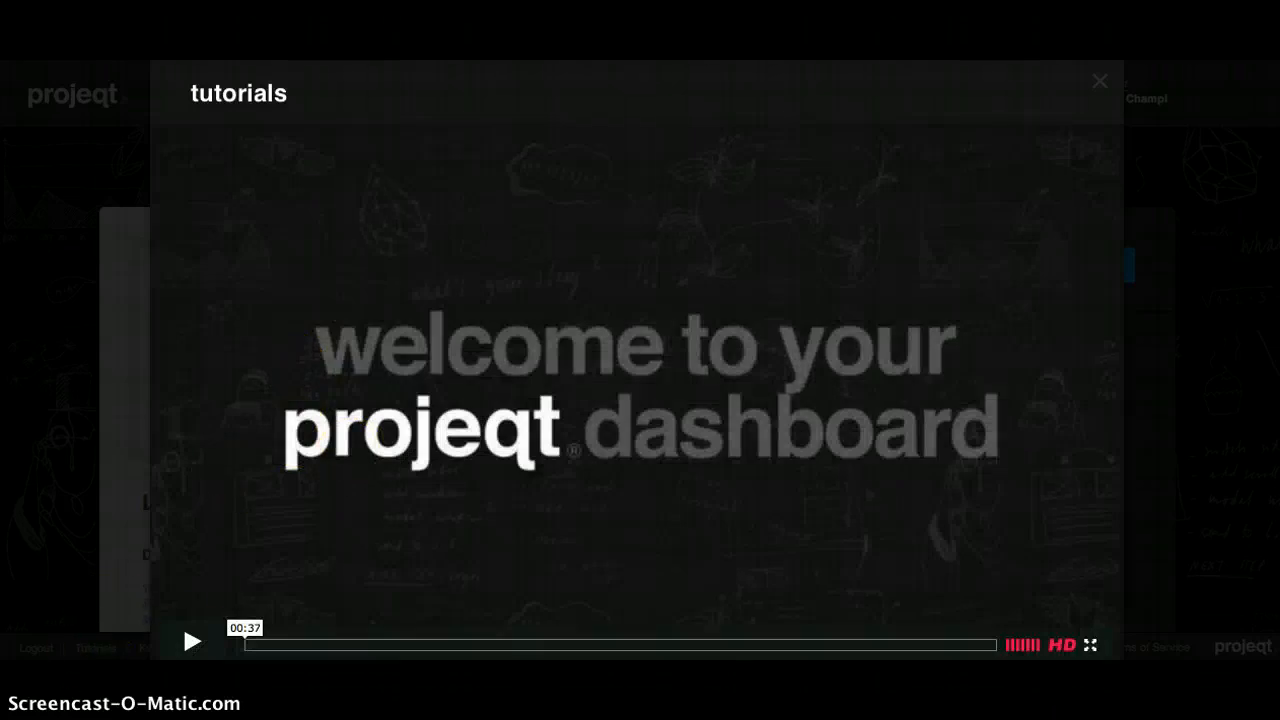
left_click(192, 642)
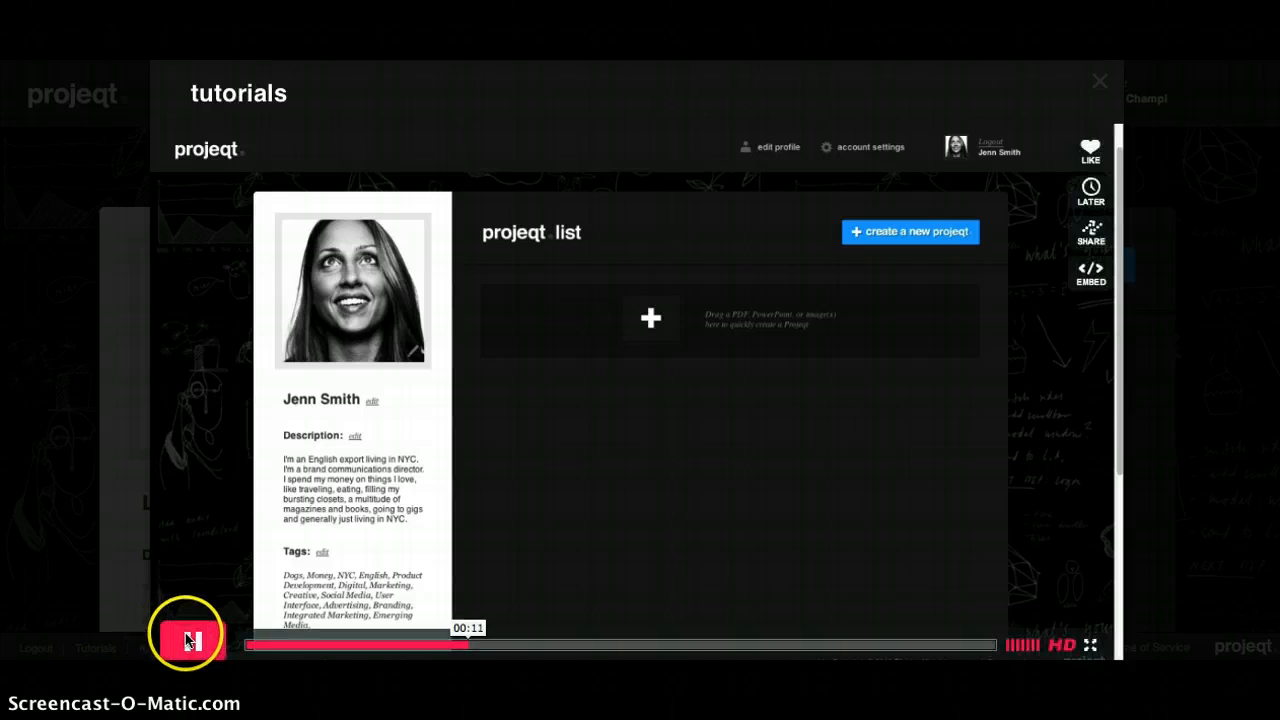
left_click(191, 644)
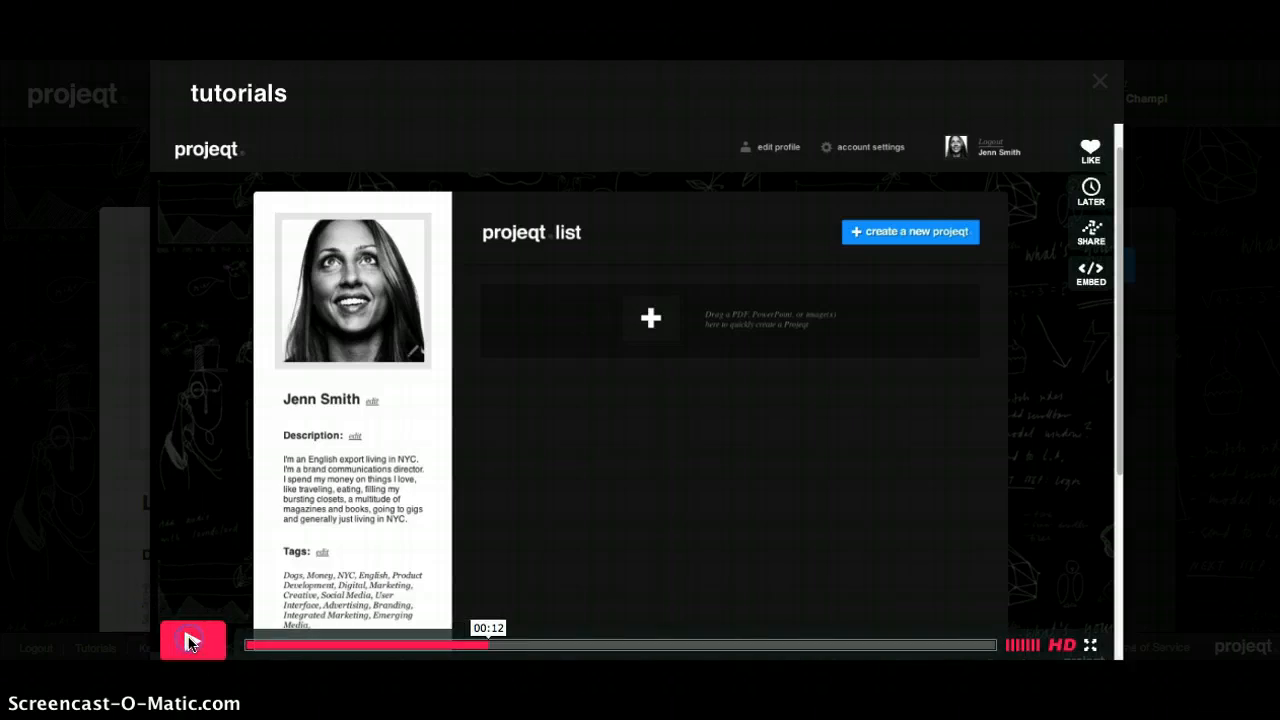
left_click(1104, 86)
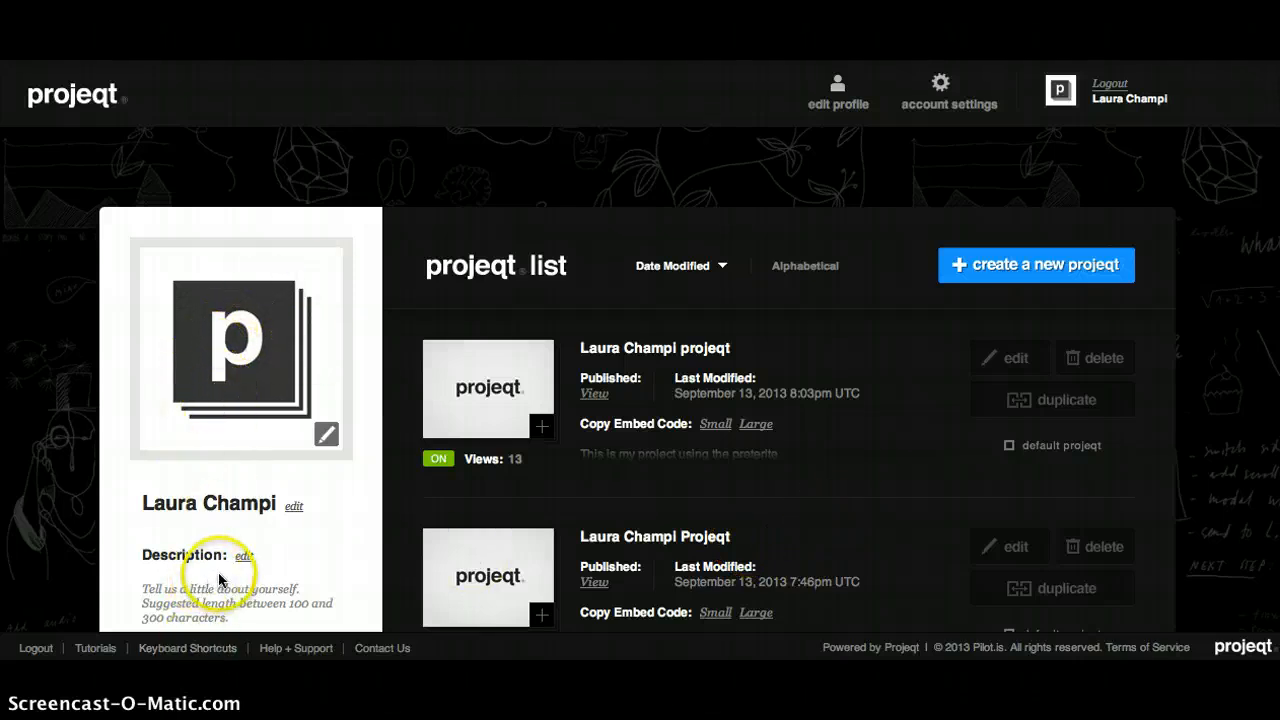
Delete the two projeqts named after the account owner from the projeqt list
scroll(218, 575, "down", 5)
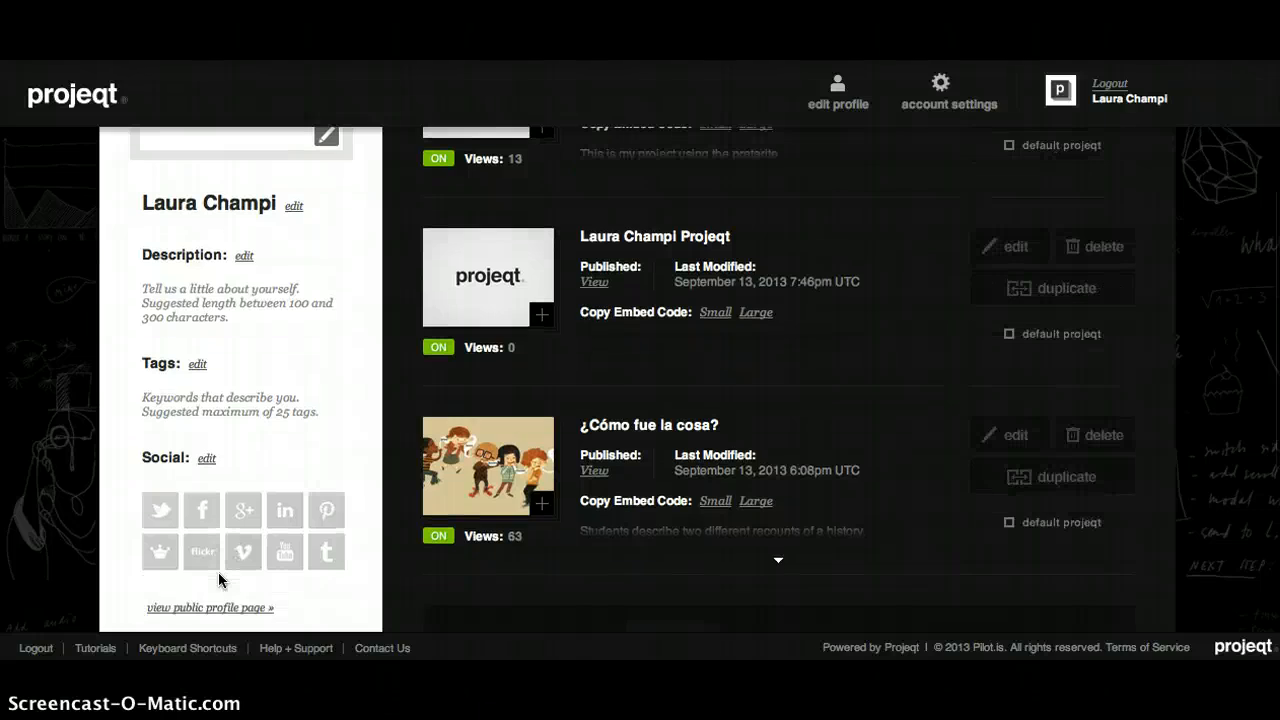
scroll(218, 572, "up", 5)
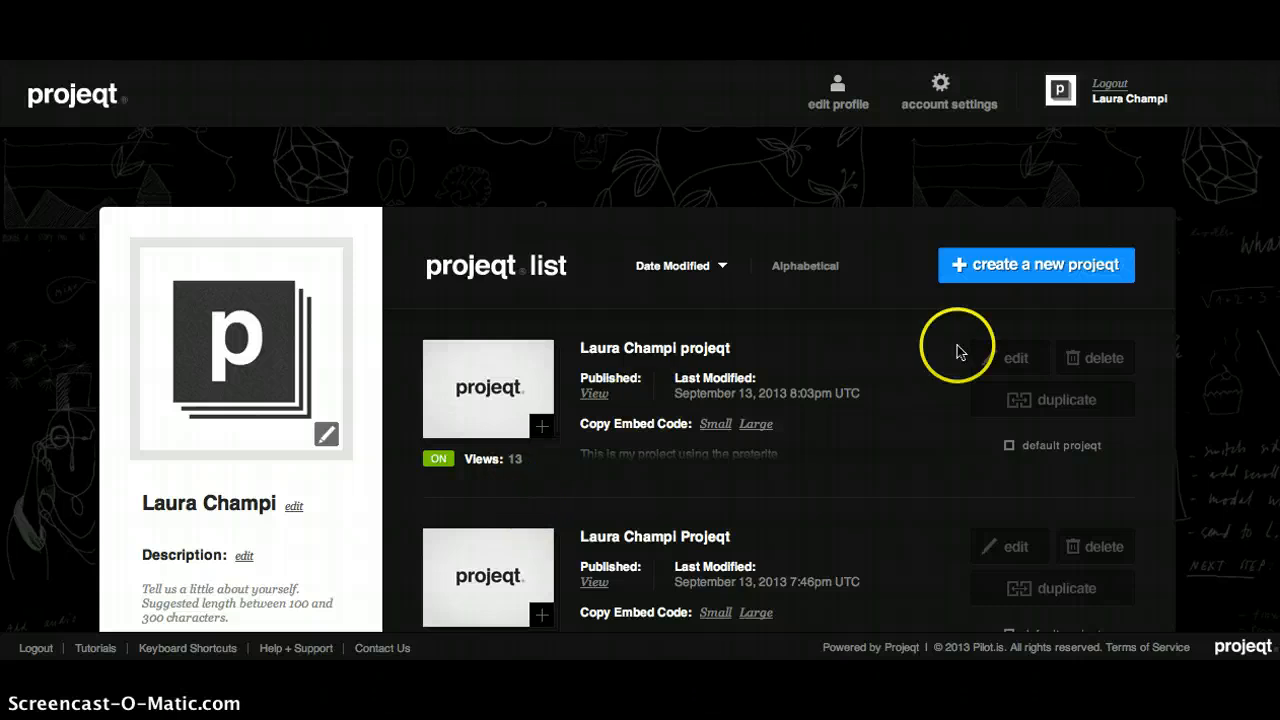
left_click(1098, 354)
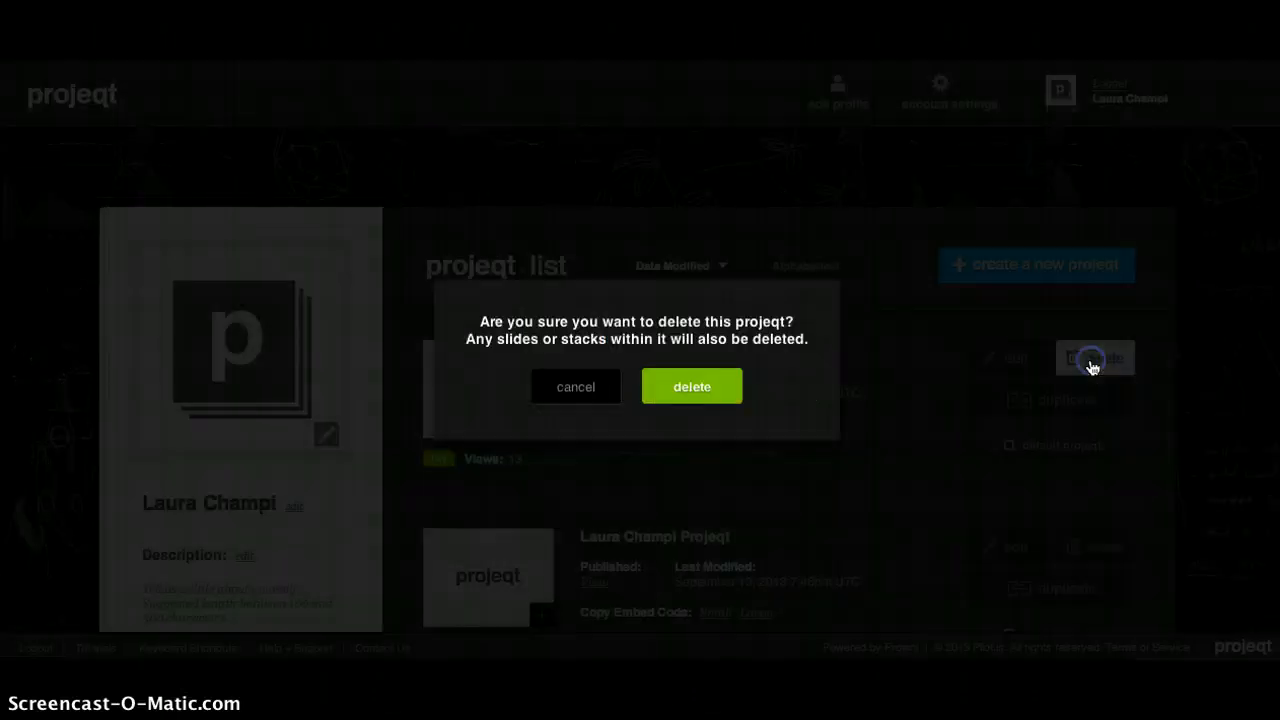
left_click(722, 388)
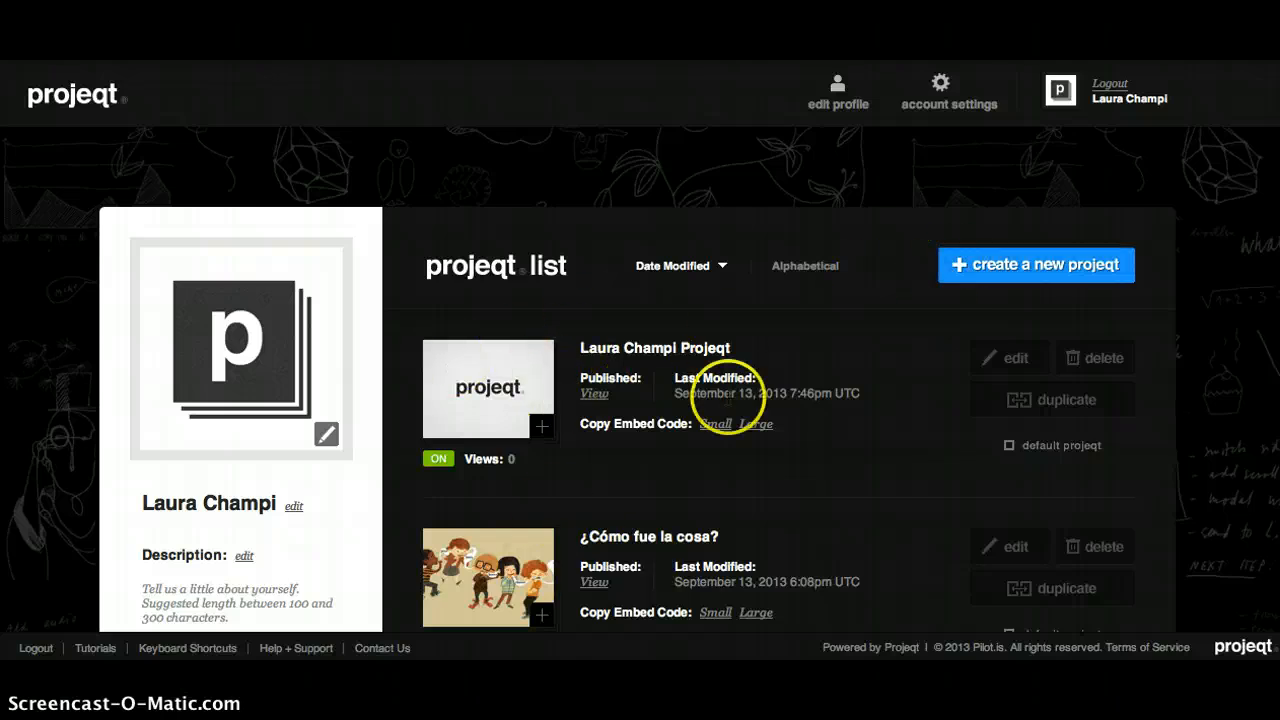
left_click(1082, 358)
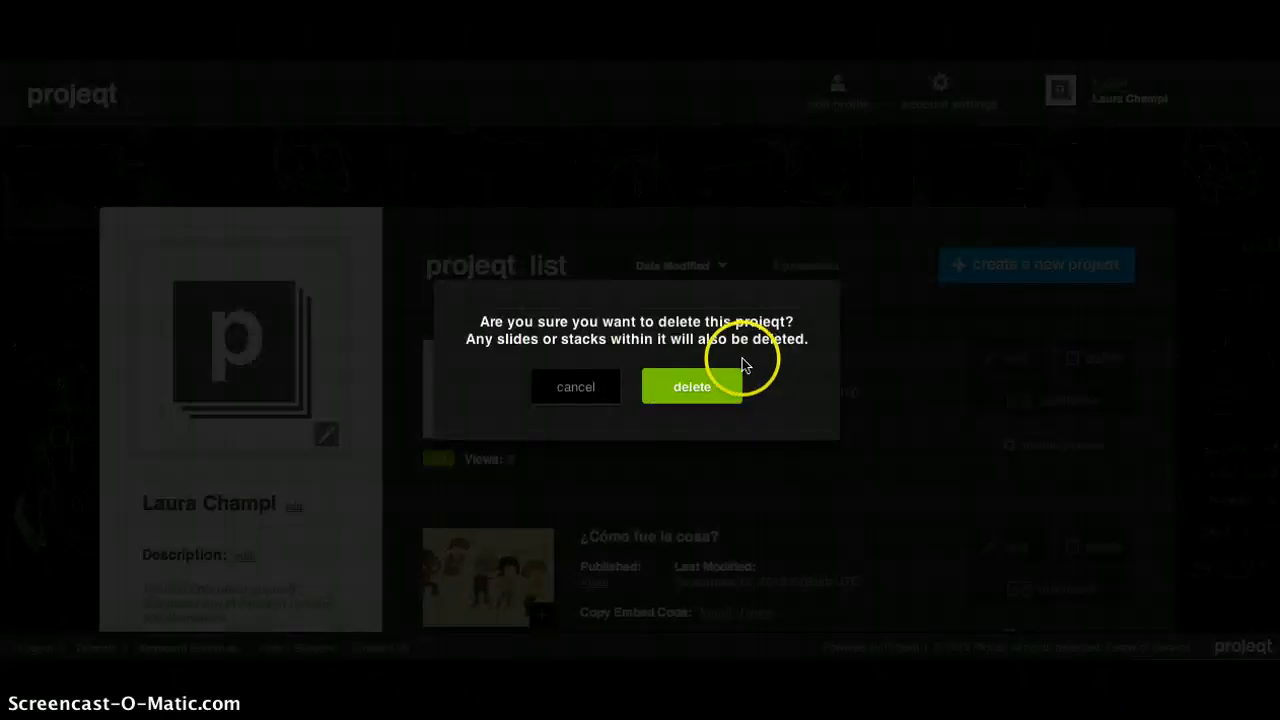
left_click(722, 388)
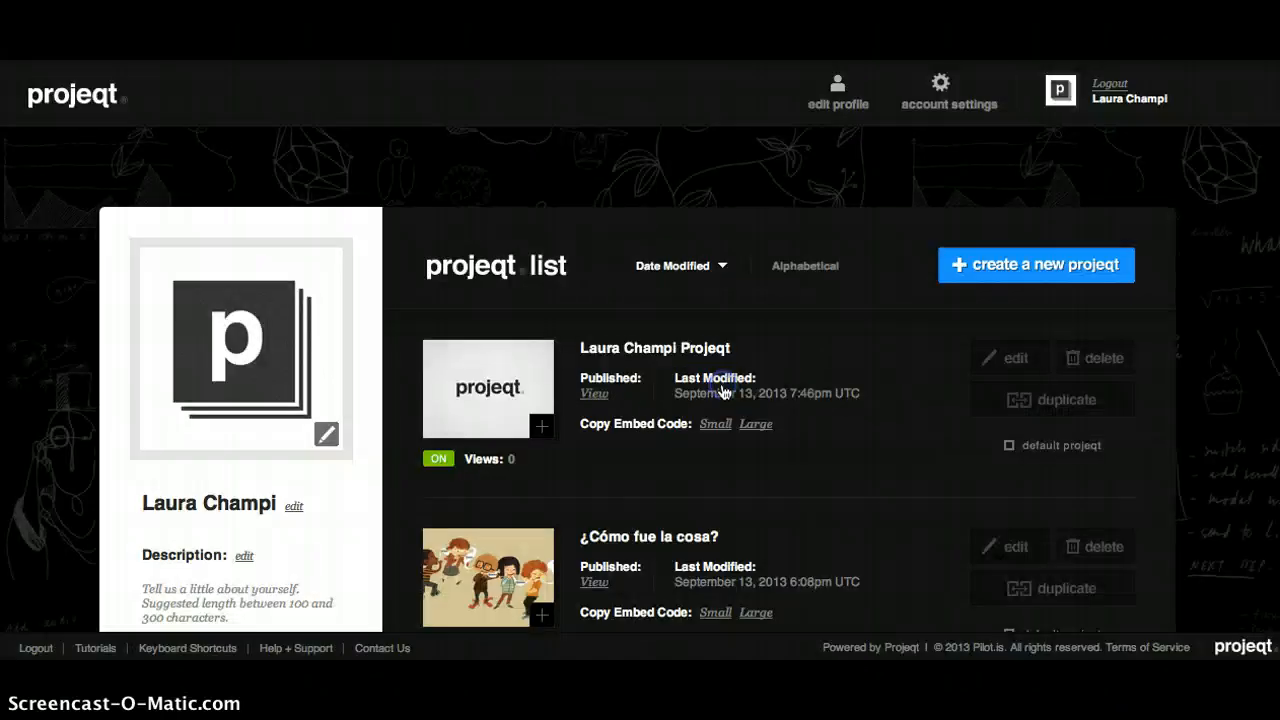
Create a new projeqt named with the owner's full name plus "Projeqt", with the description "This is my first projeqt"
left_click(1045, 273)
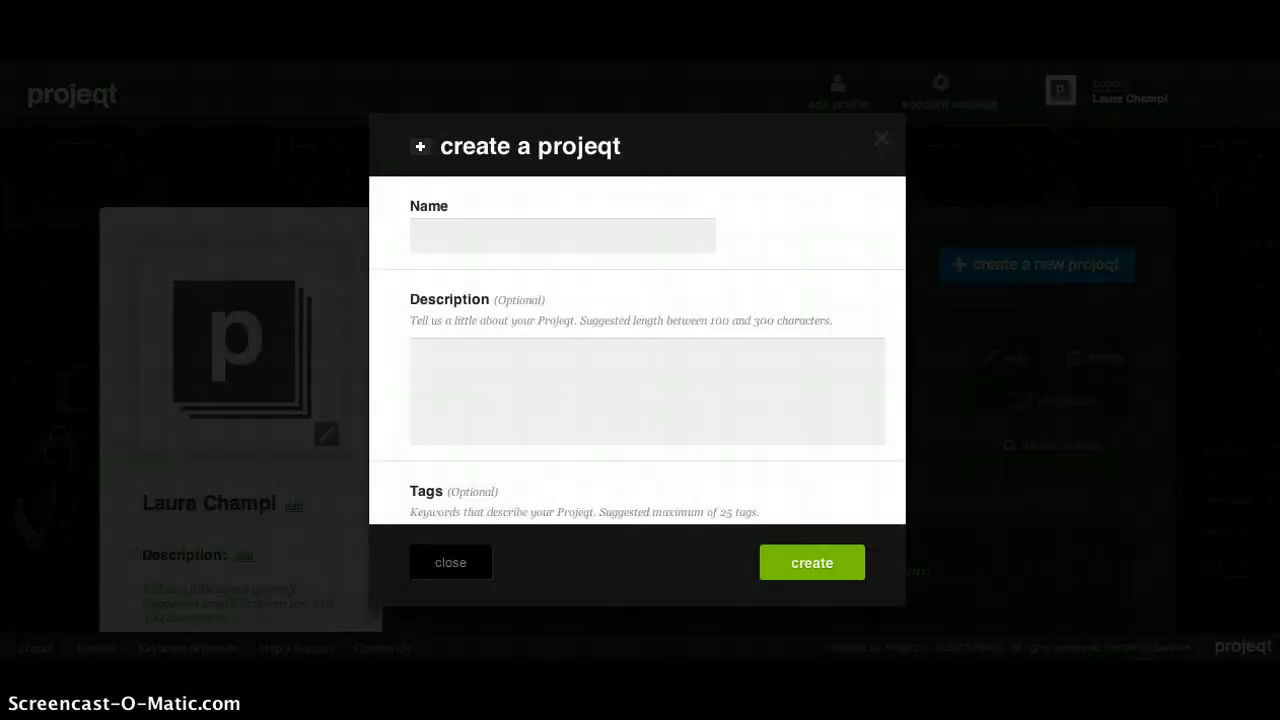
left_click(480, 241)
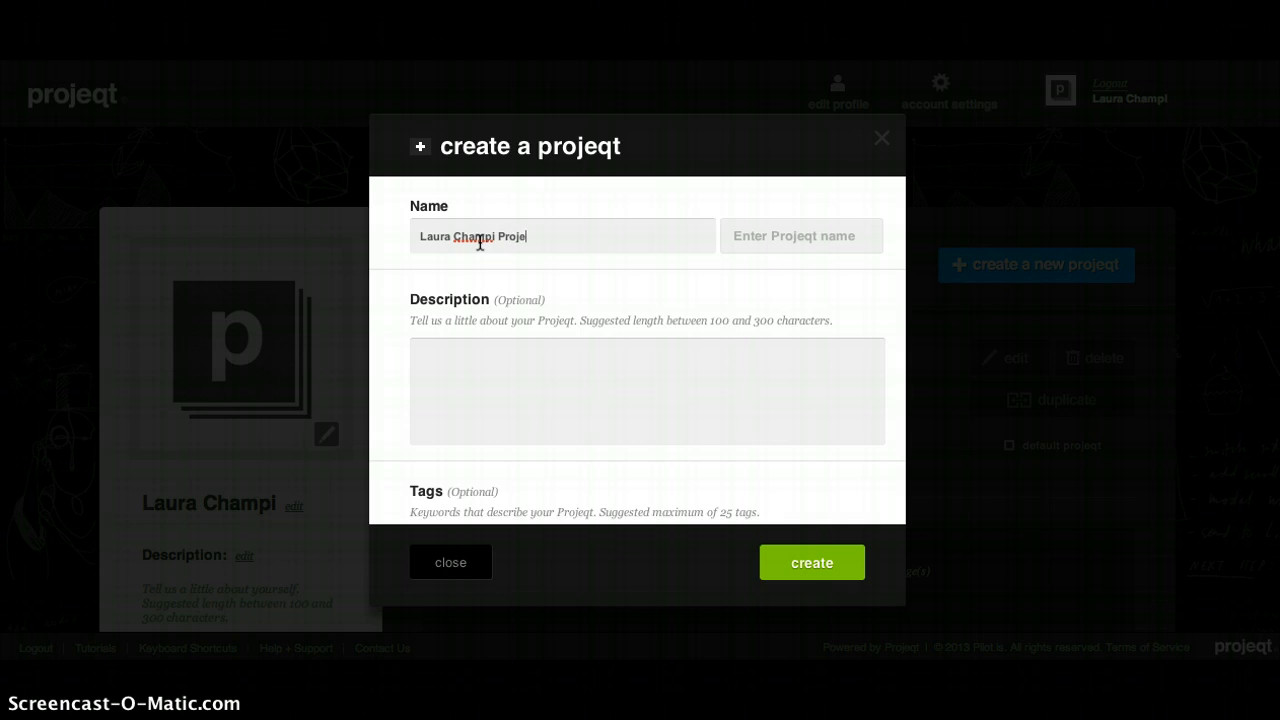
left_click(552, 364)
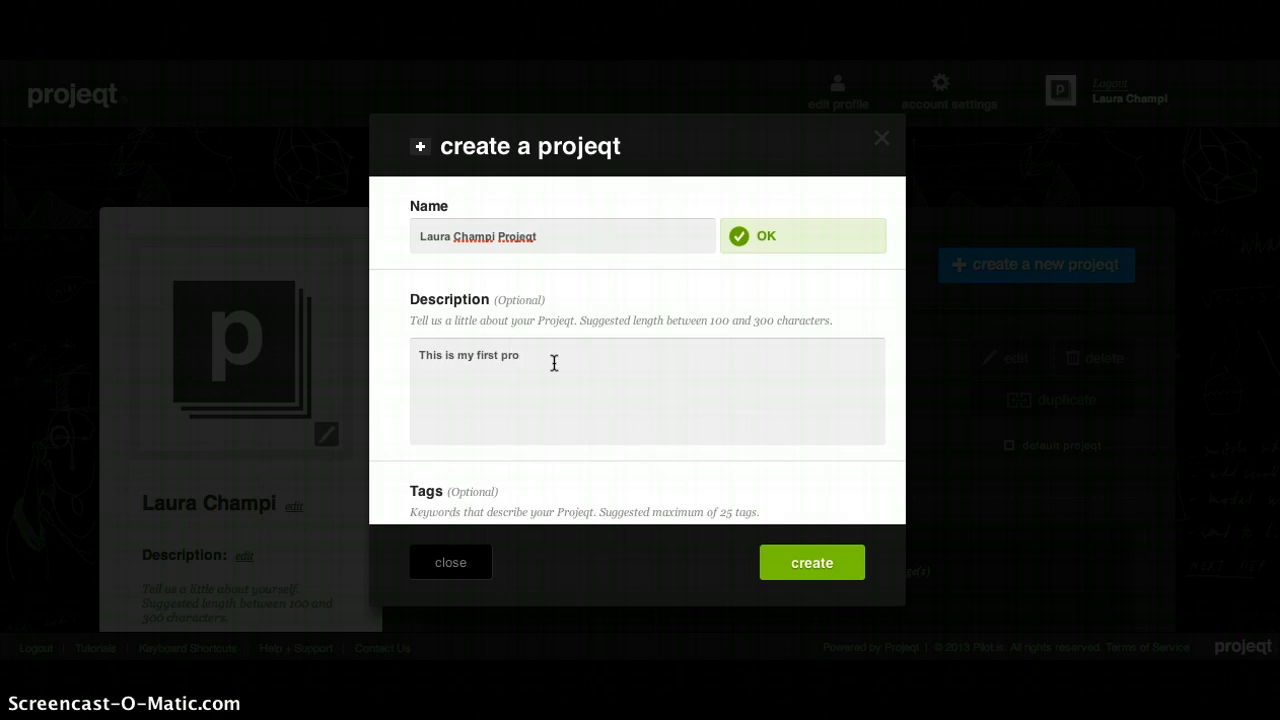
type("This is my first projeqt")
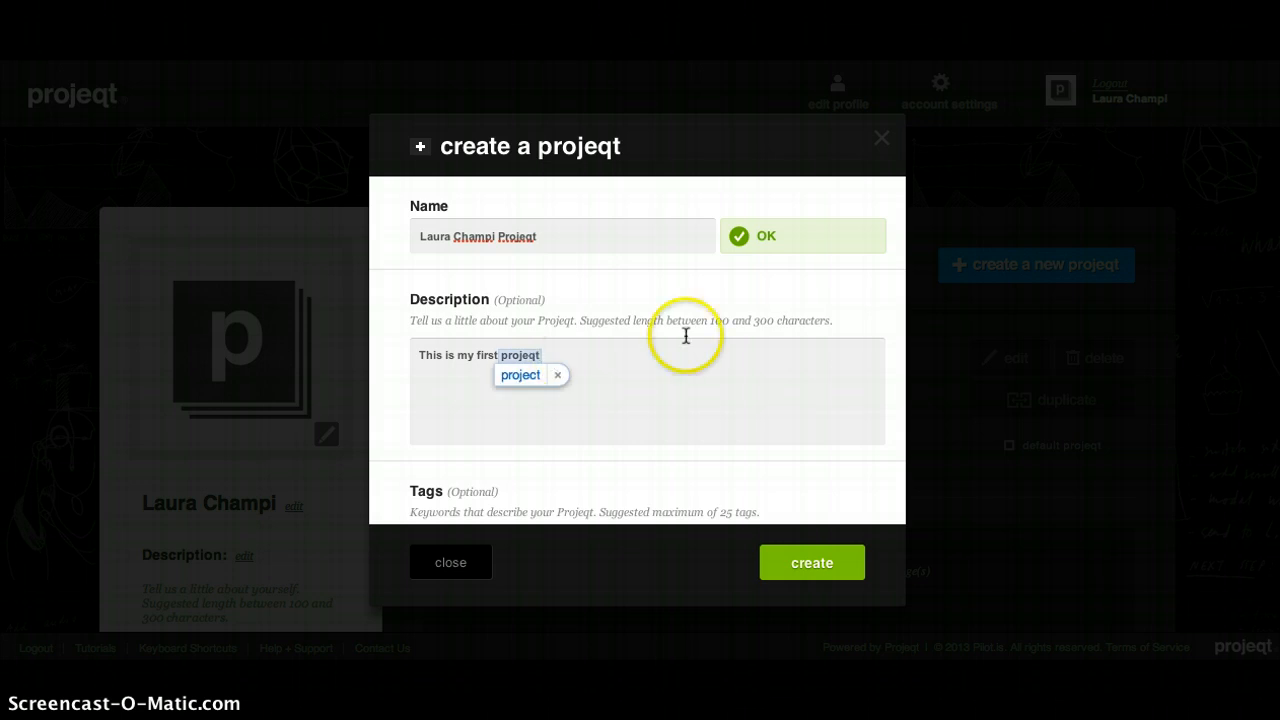
left_click(800, 568)
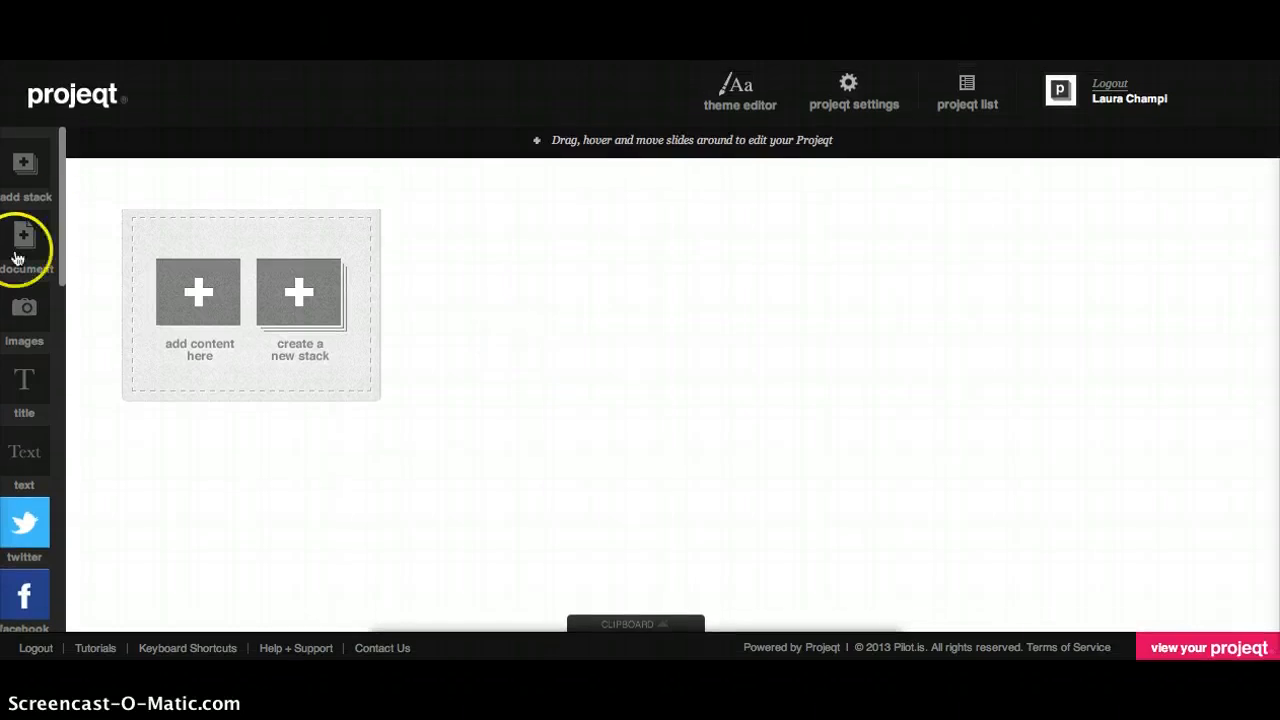
Look through the slide content types available in the projeqt editor, including the social media sources
left_click_drag(63, 265, 57, 345)
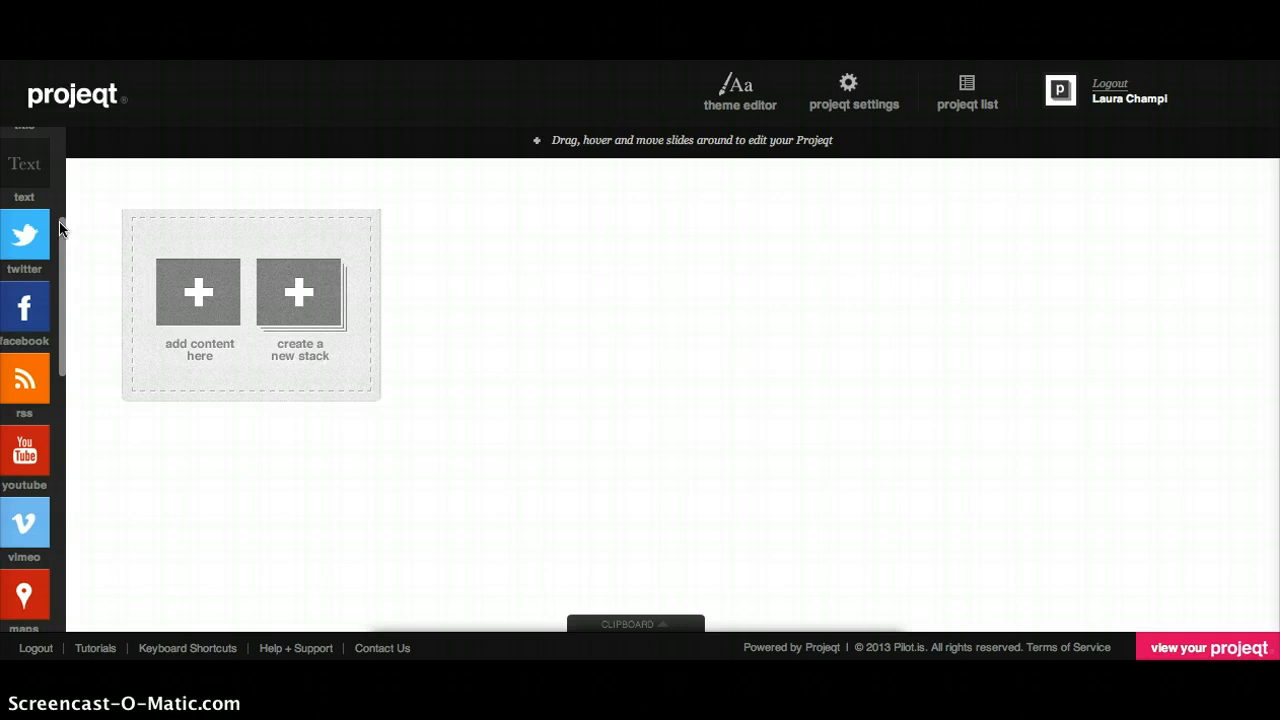
mouse_move(59, 228)
left_mouse_down()
mouse_move(57, 160)
mouse_move(77, 354)
mouse_move(80, 242)
left_mouse_up()
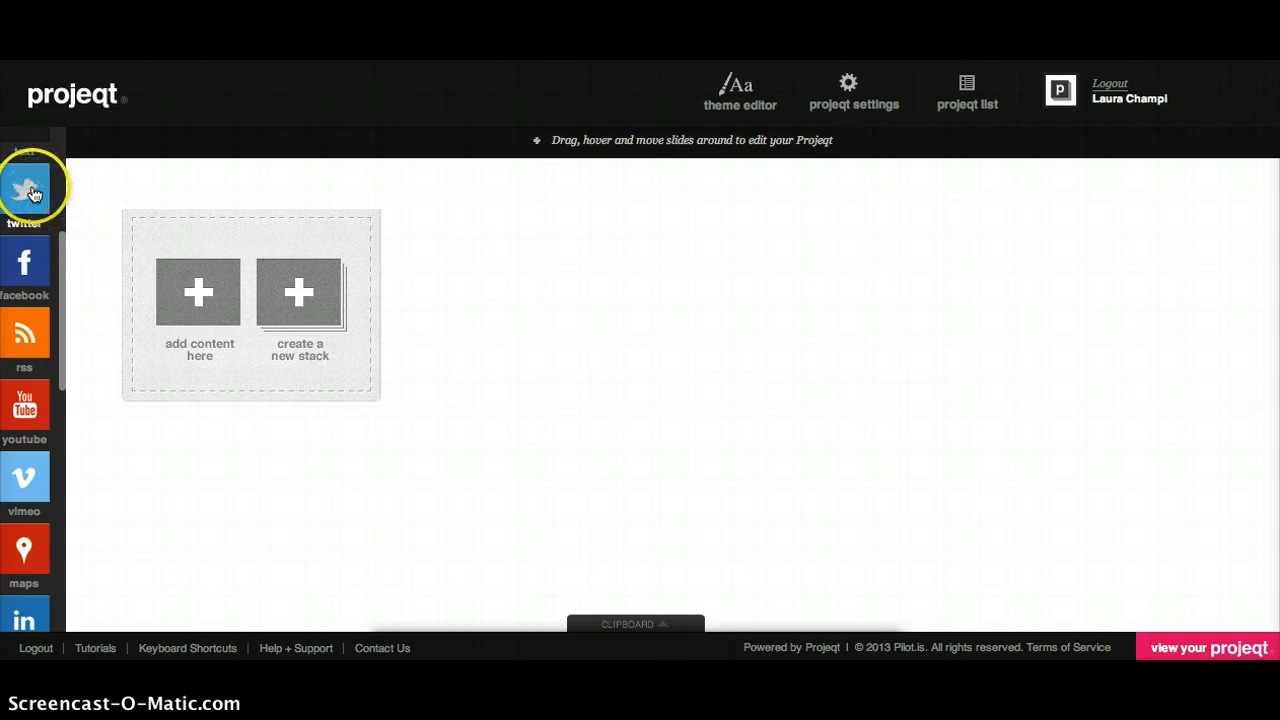
left_click_drag(63, 337, 62, 468)
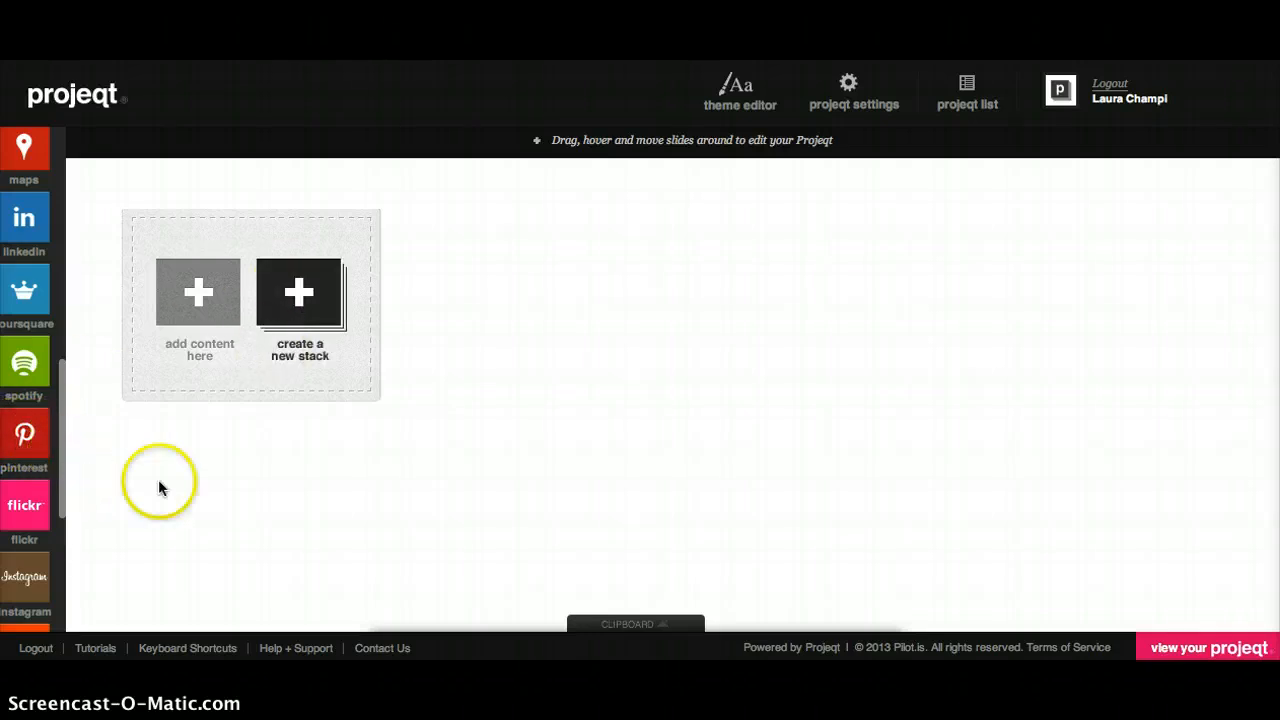
left_click_drag(62, 465, 58, 317)
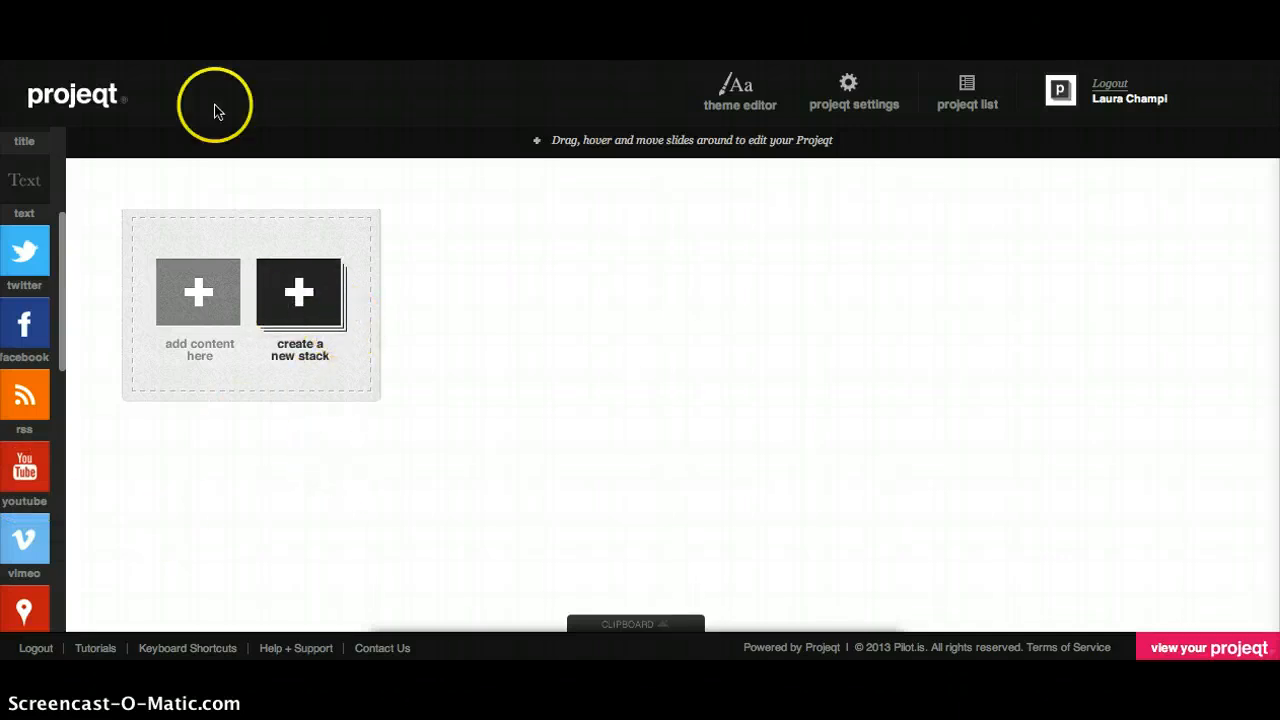
Start a new image slide in the empty placeholder and name it "Title Slide"
left_click(198, 294)
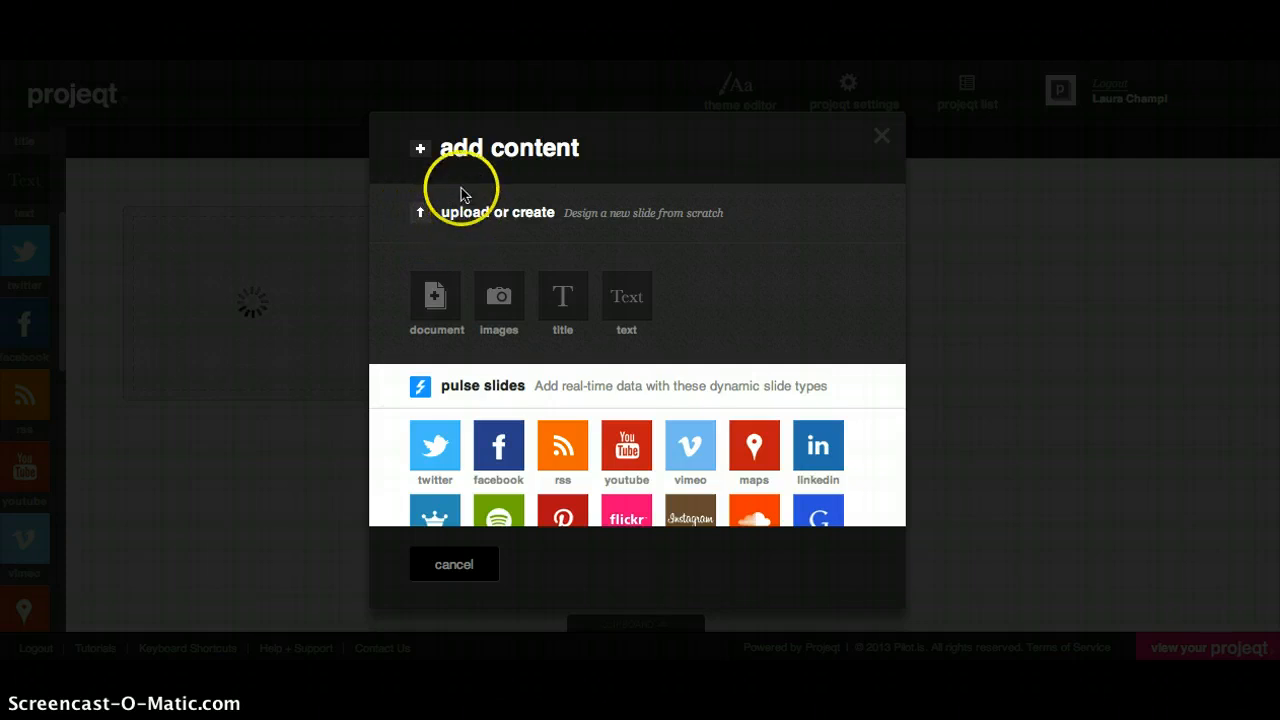
left_click(497, 310)
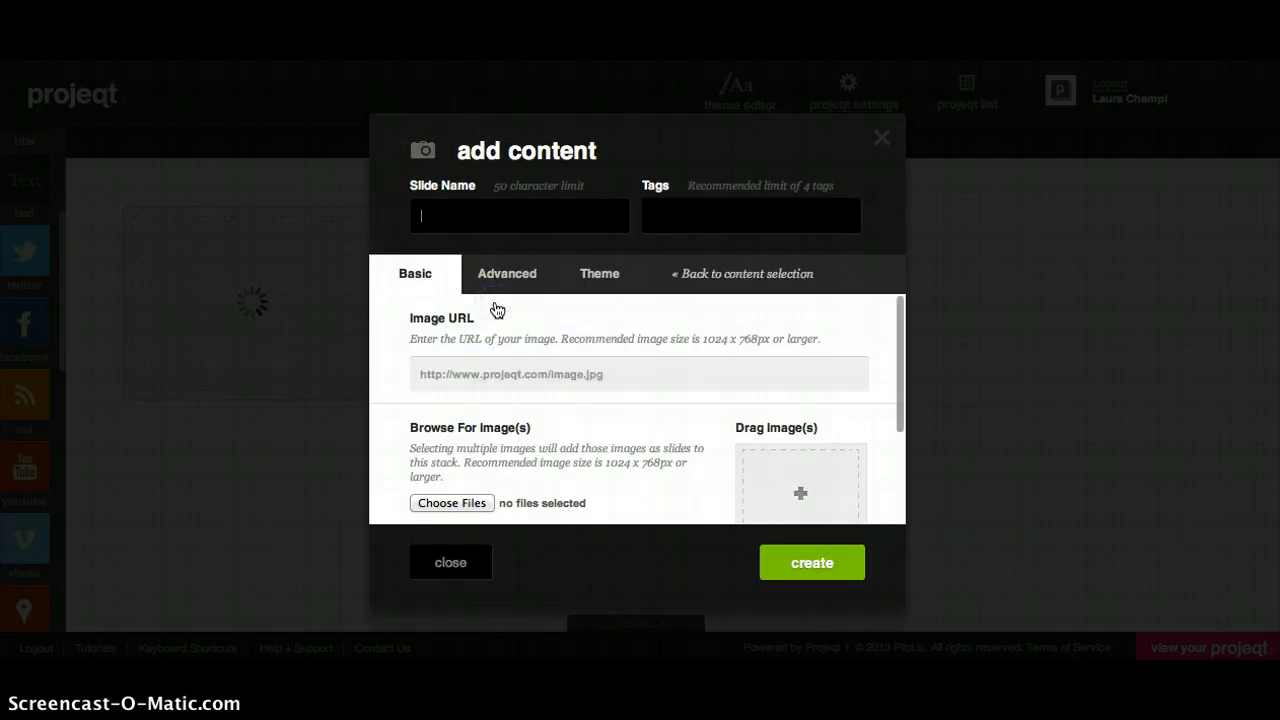
left_click(492, 240)
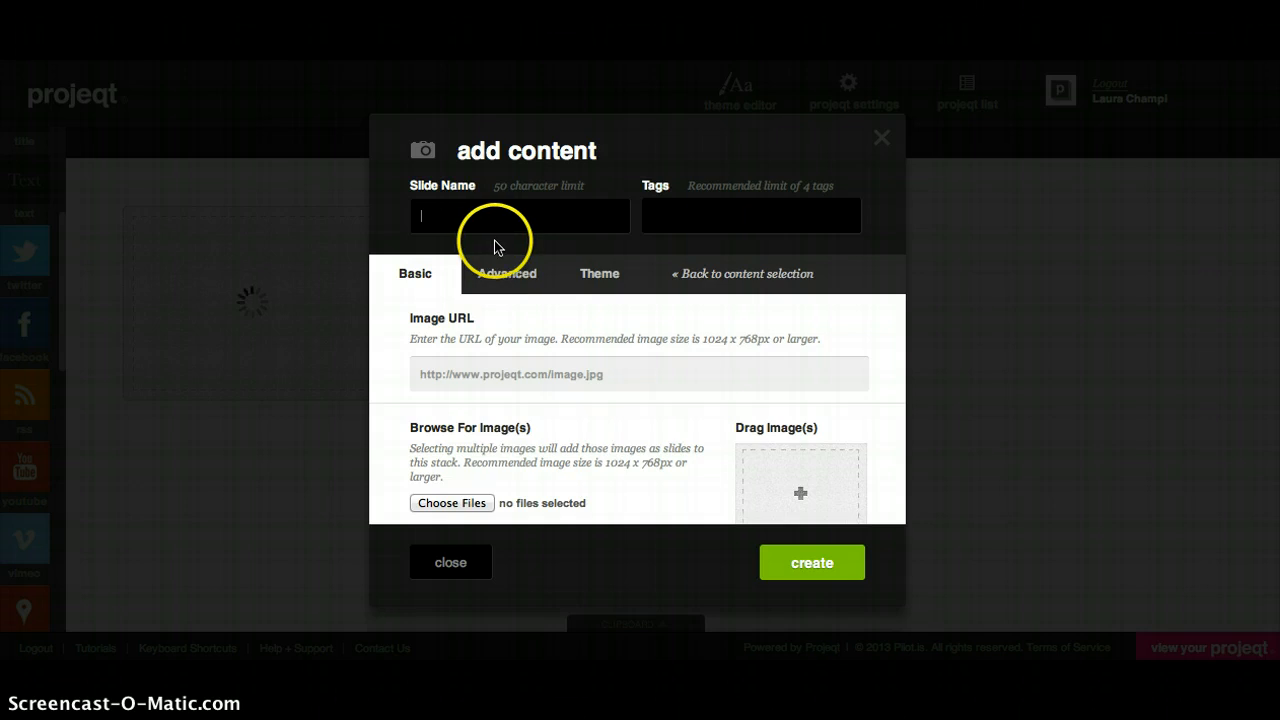
type("Title")
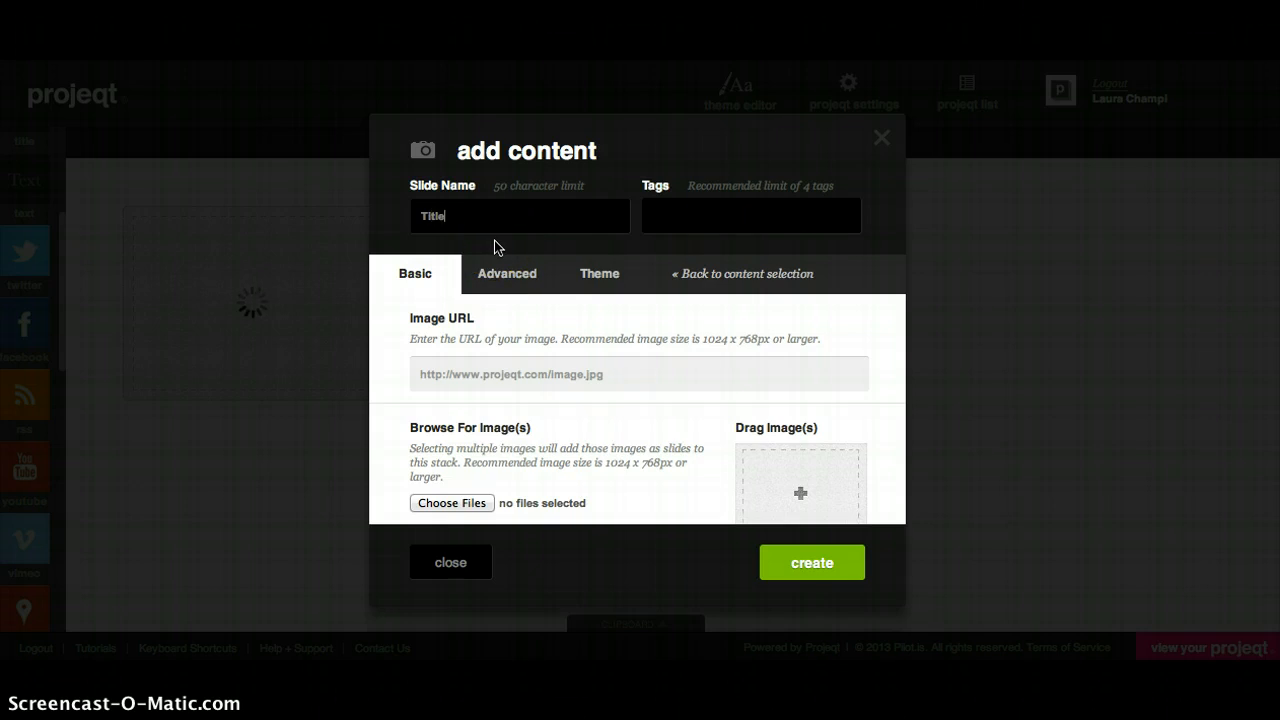
key("BackSpace")
type("e Slide")
Open the file chooser for the Title Slide's image and look through the SPA 102 folder for a picture
scroll(666, 463, "down", 3)
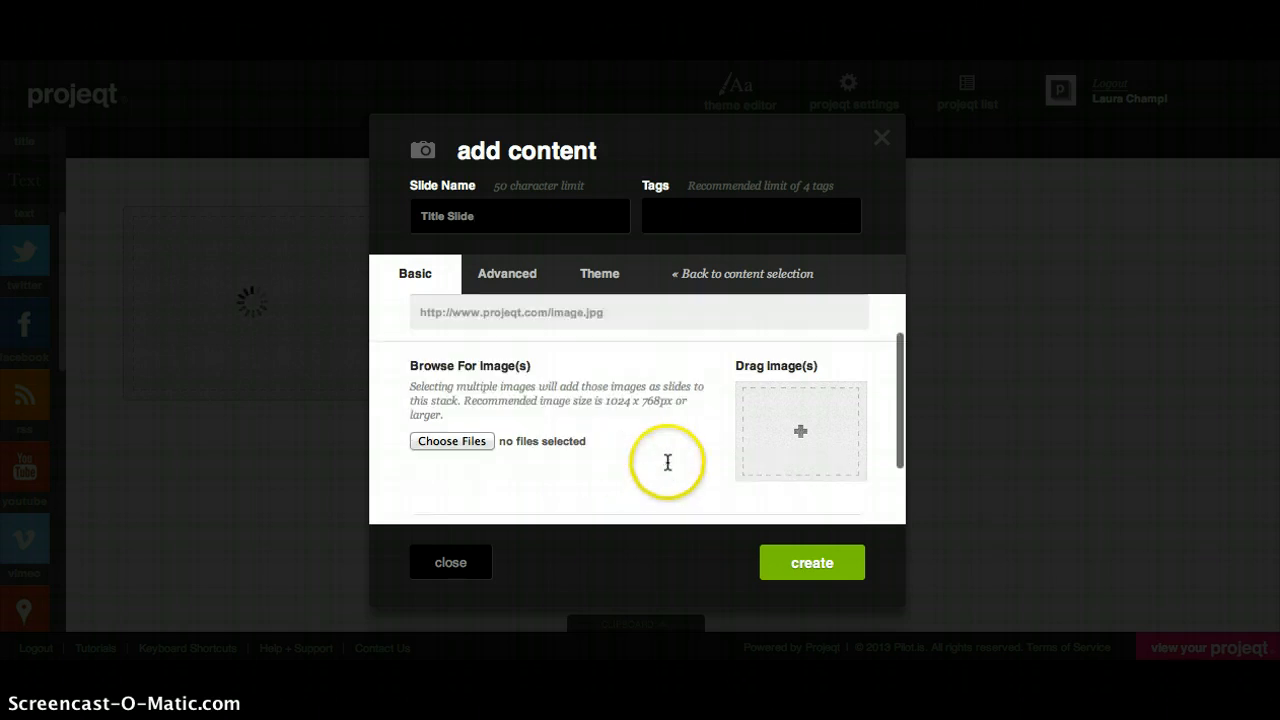
scroll(631, 407, "up", 1)
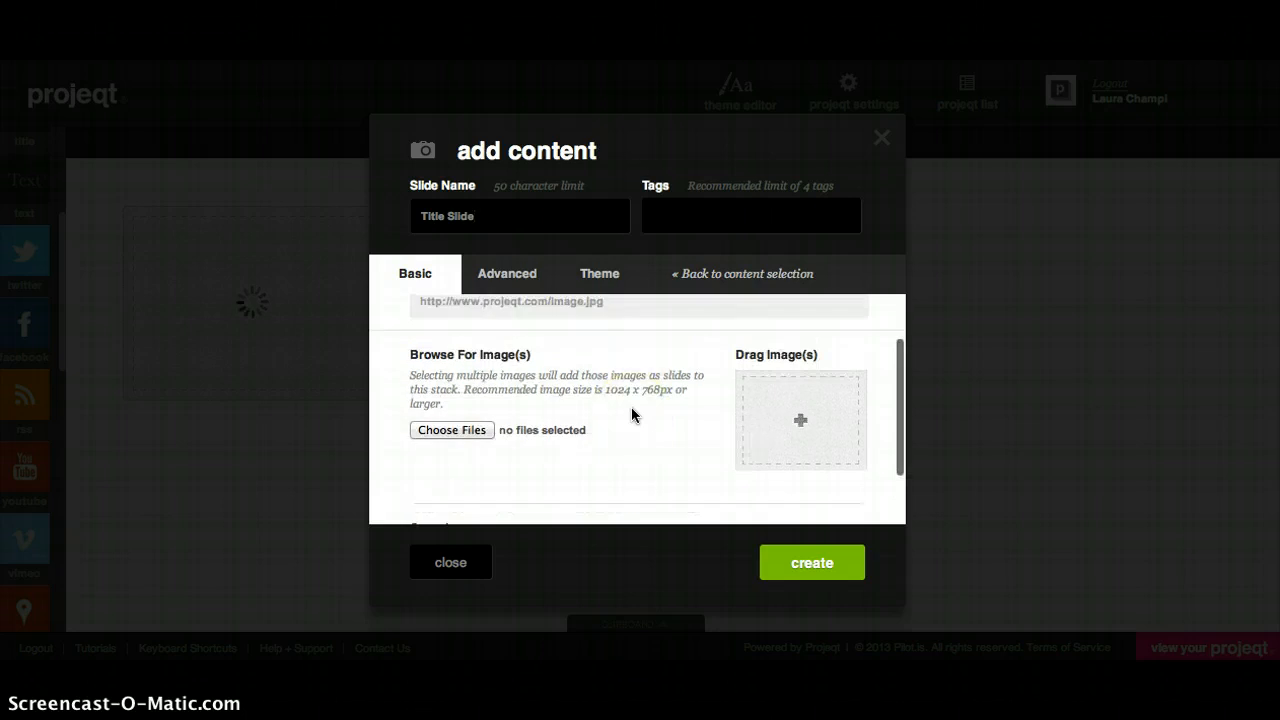
left_click(458, 426)
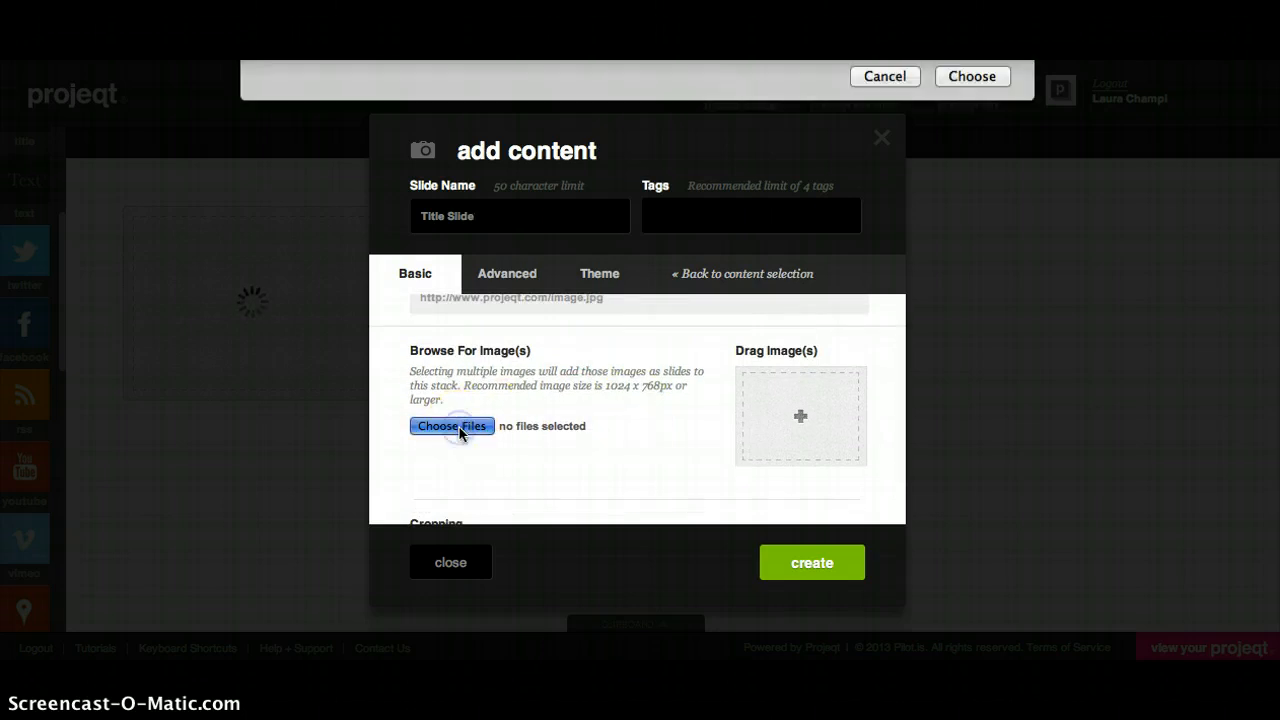
scroll(587, 294, "down", 10)
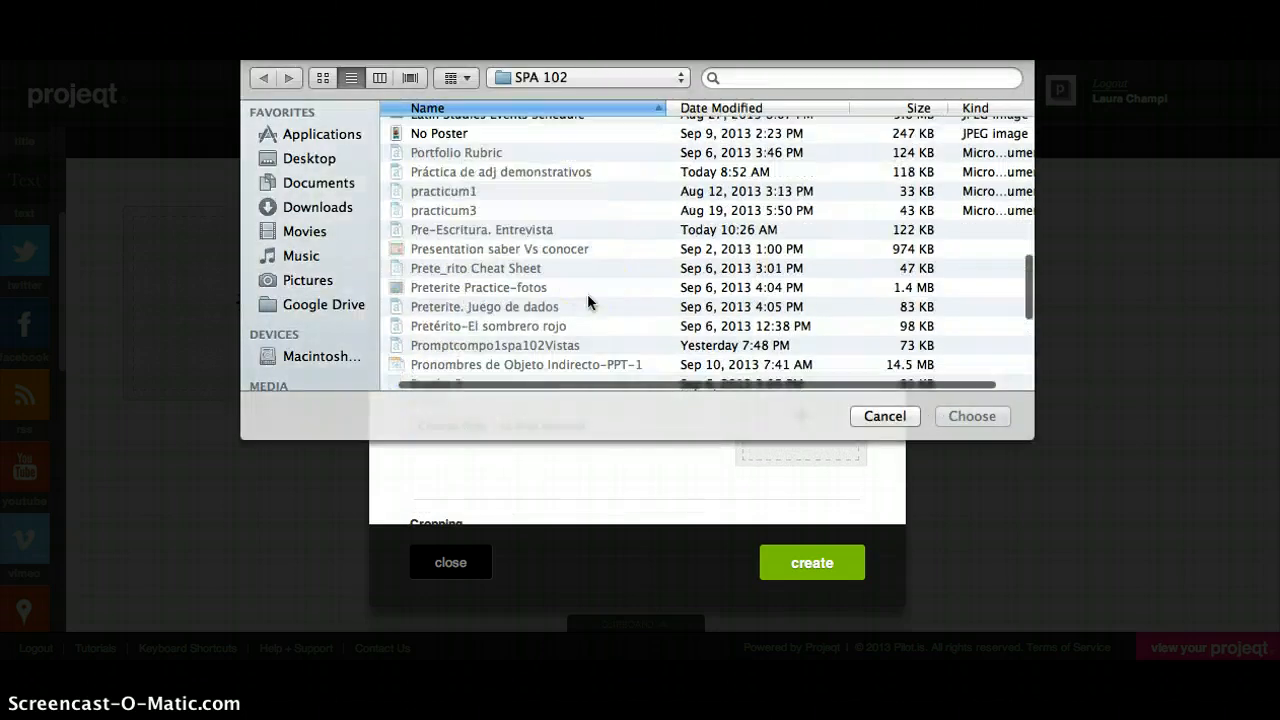
scroll(587, 294, "down", 2)
scroll(587, 294, "up", 8)
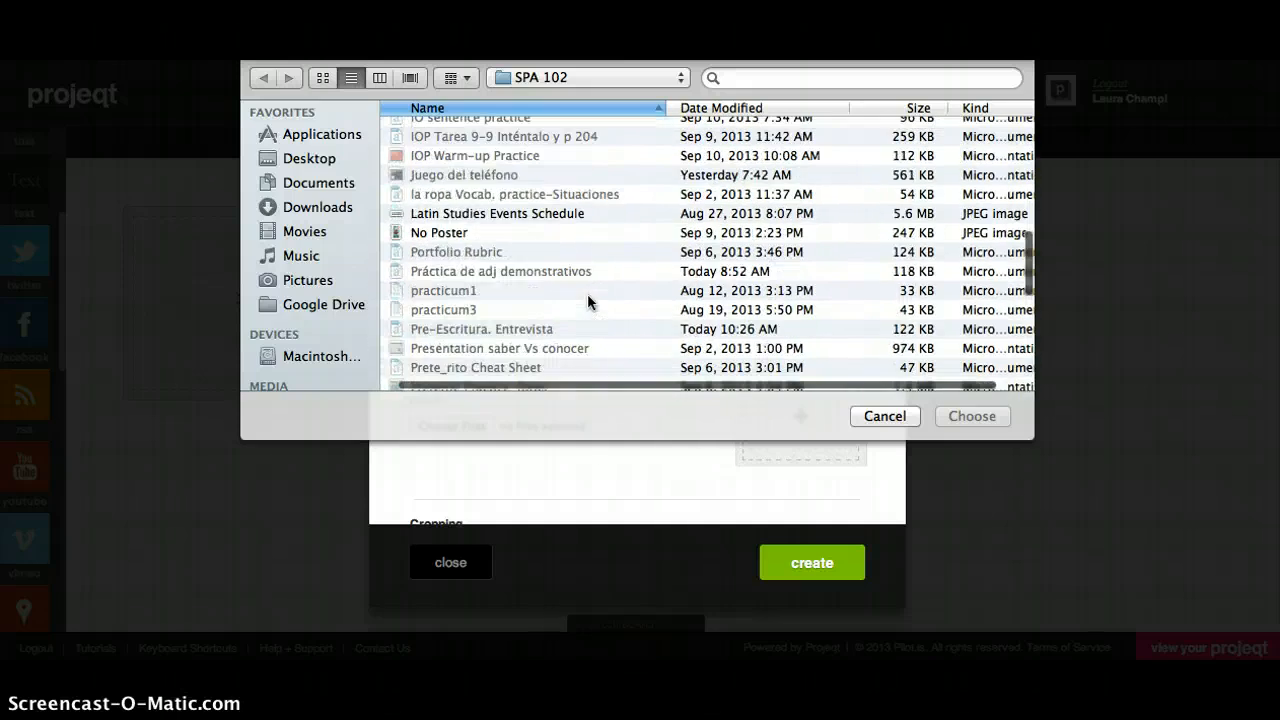
scroll(587, 294, "up", 6)
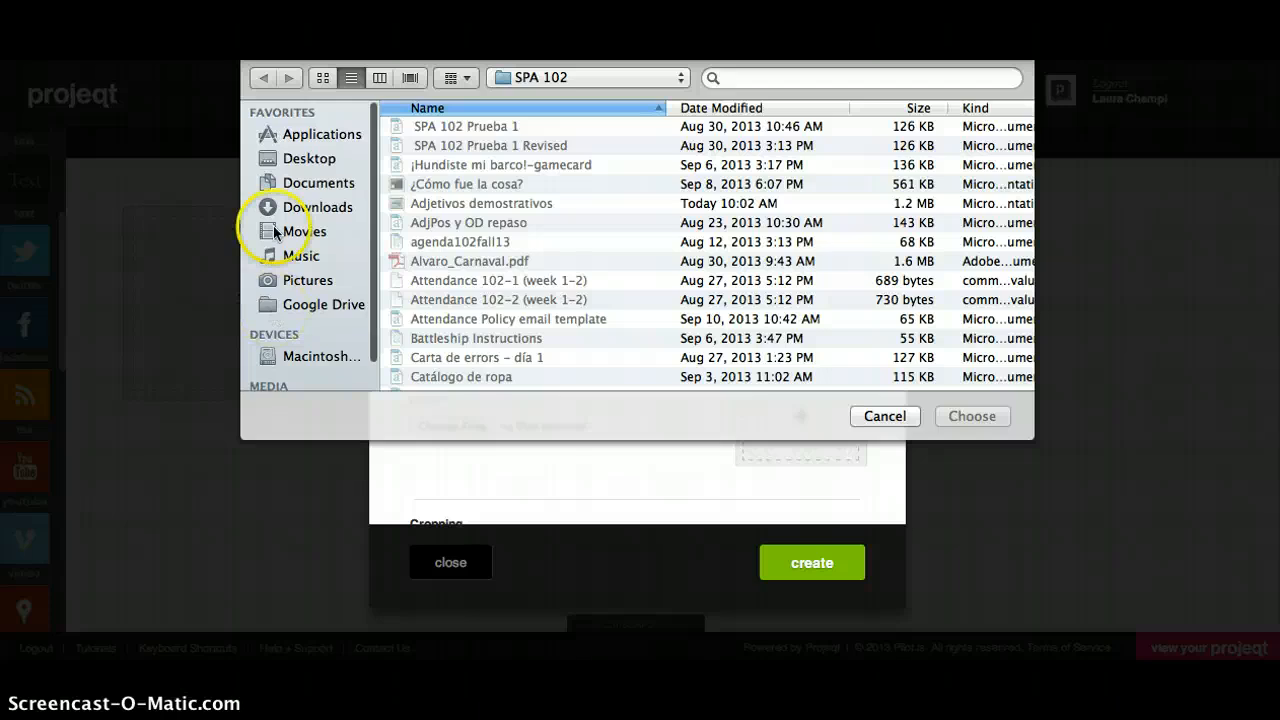
Choose 049.JPG from the Photos folder on the Desktop as the image and create the slide
left_click(295, 157)
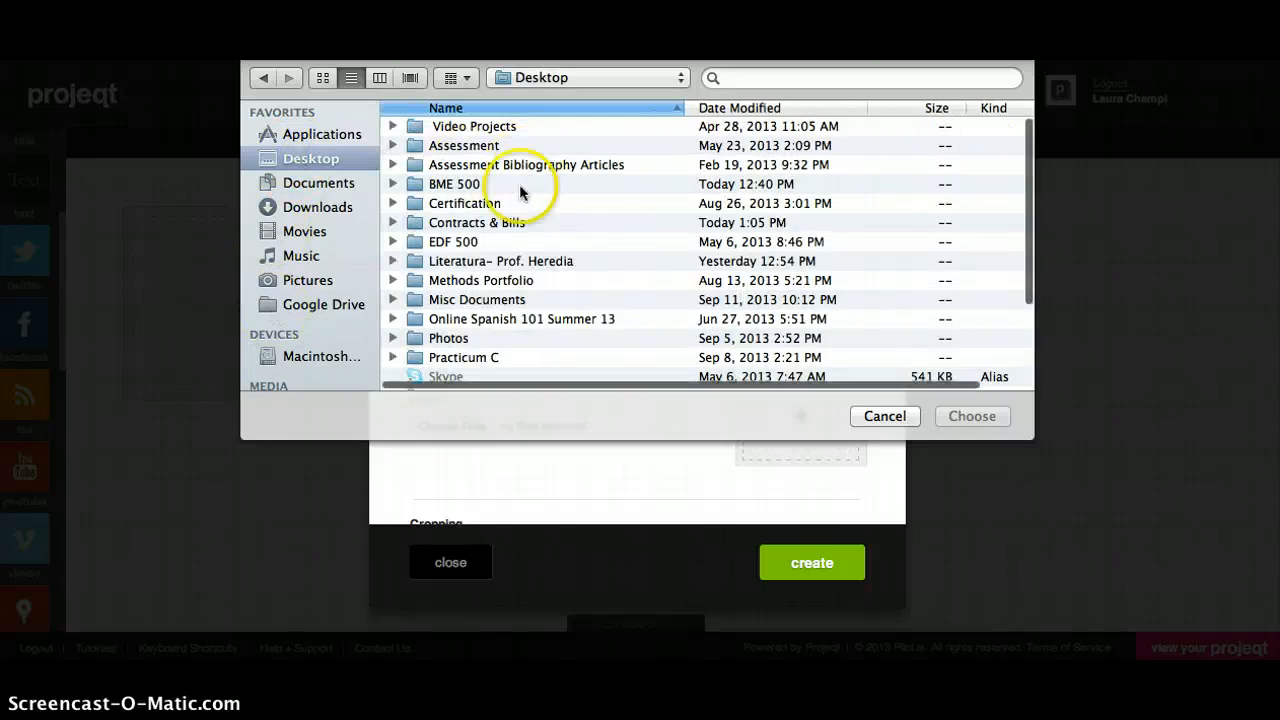
left_click(457, 338)
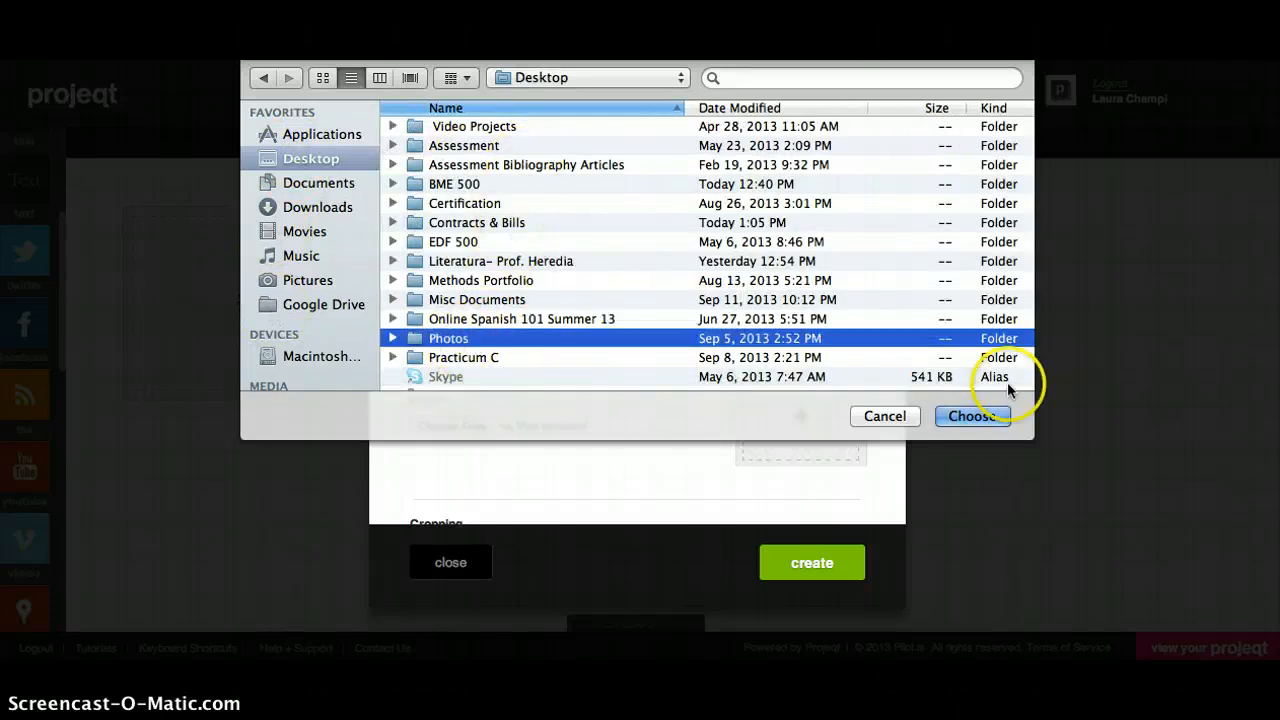
left_click(972, 420)
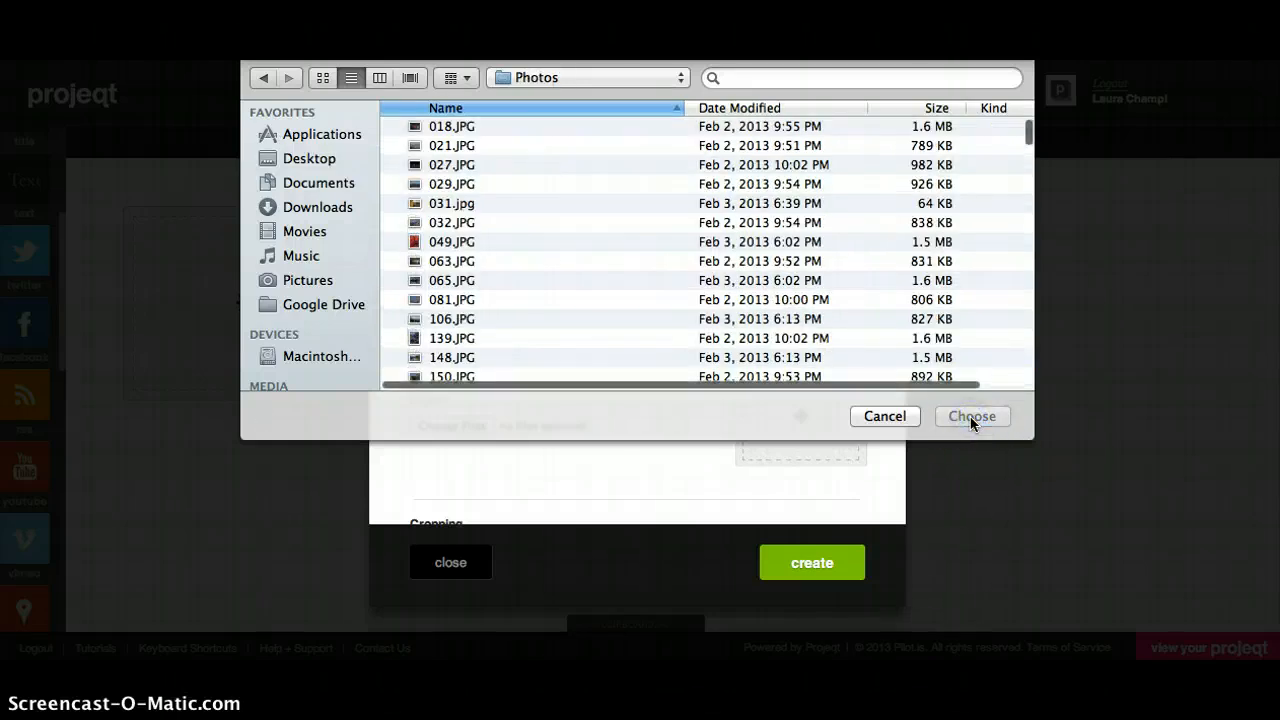
left_click(445, 242)
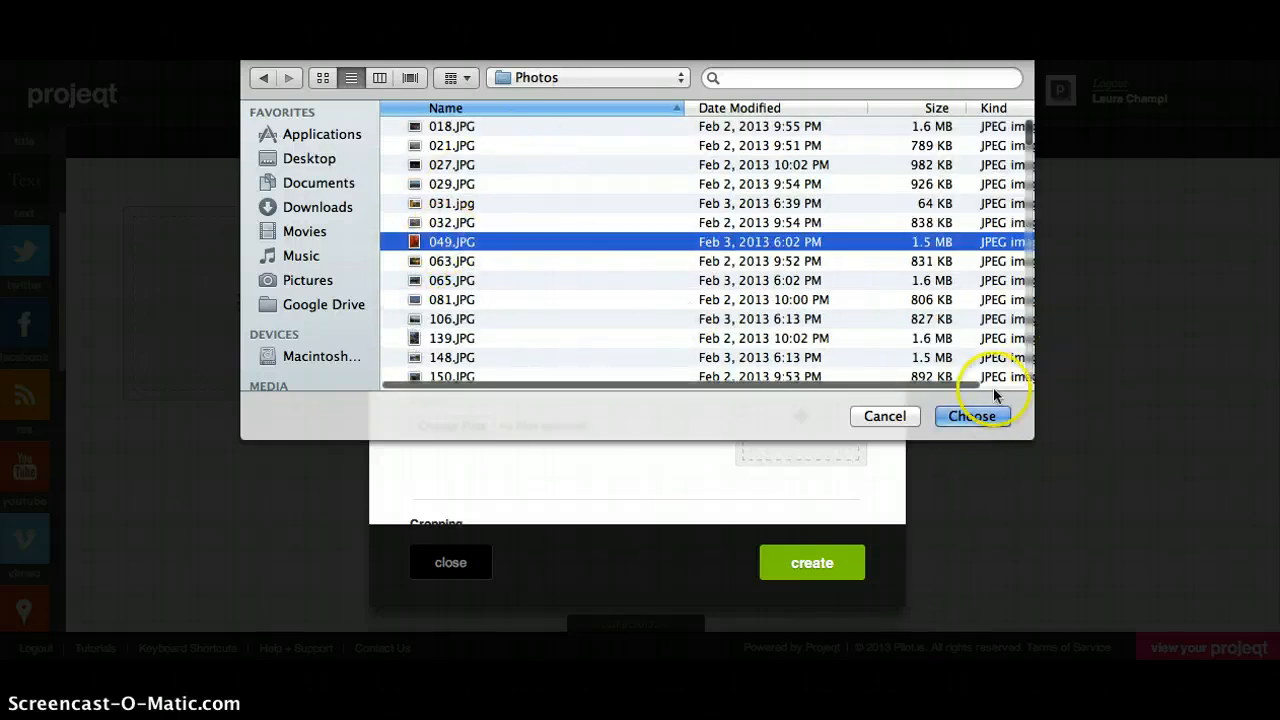
left_click(970, 417)
left_click(855, 565)
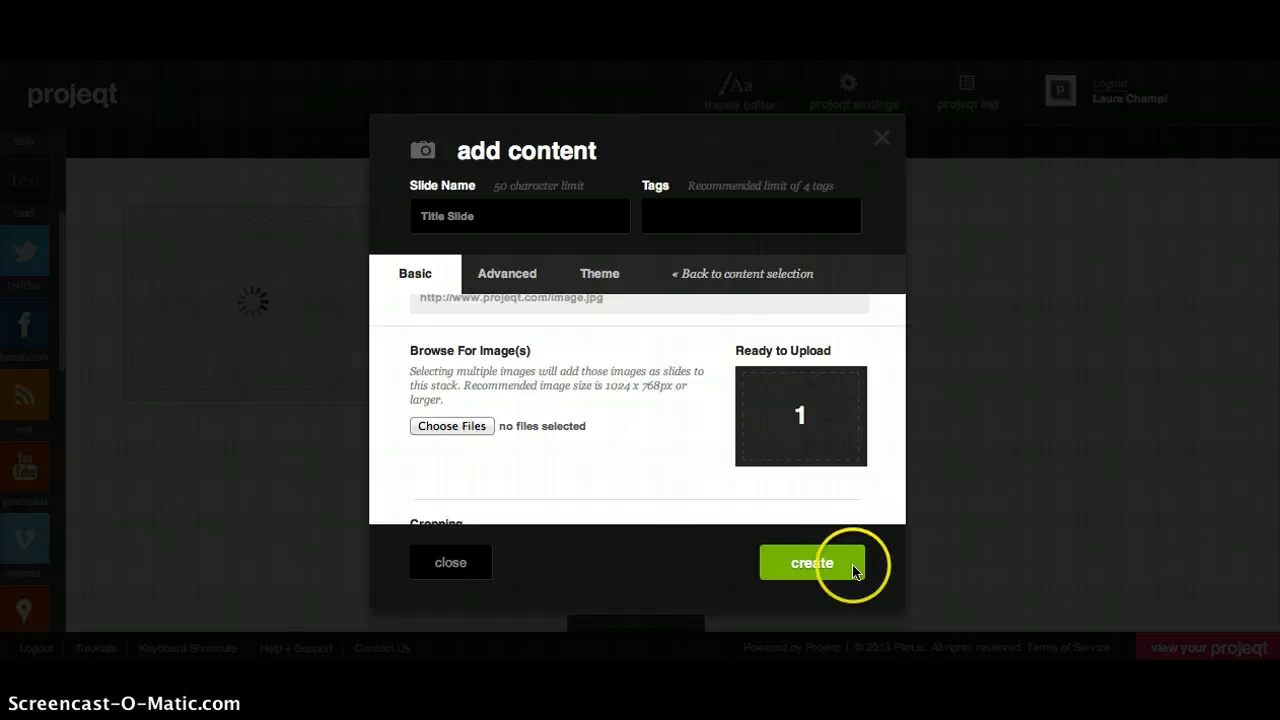
left_click(811, 578)
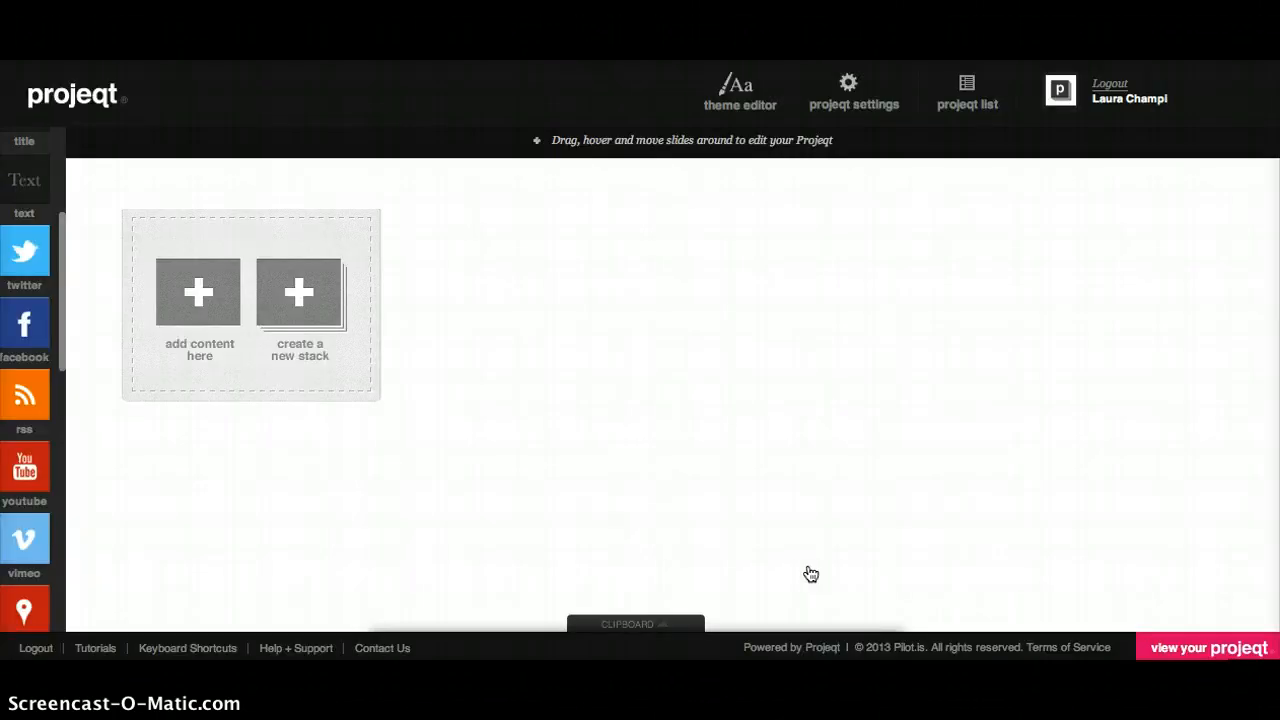
Review the Title Slide's basic image and cropping settings in edit mode and save the slide
mouse_move(248, 410)
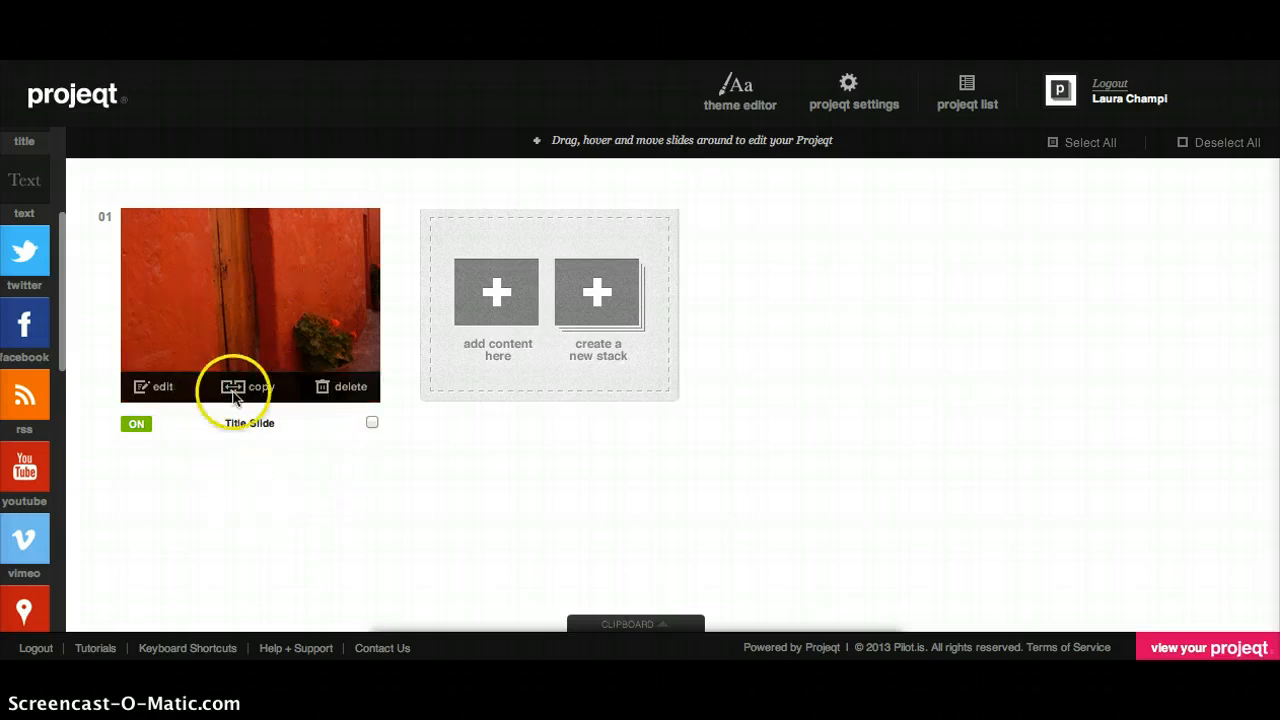
left_click(162, 388)
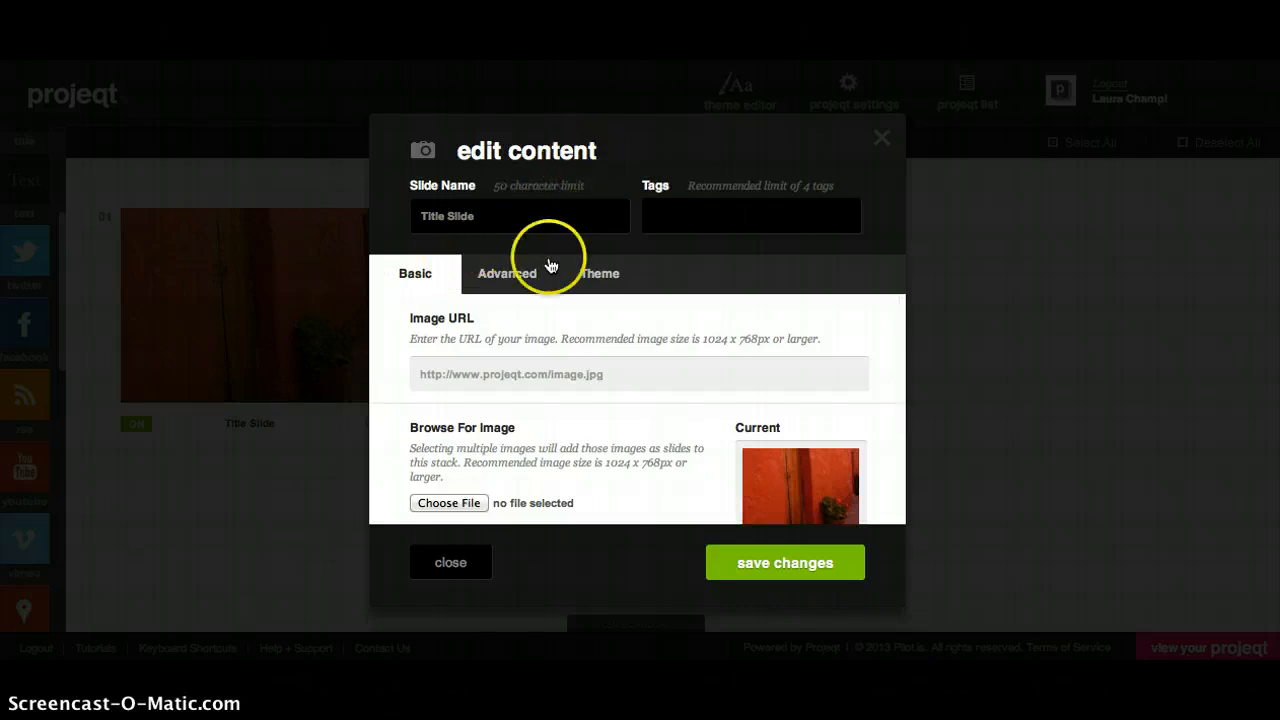
scroll(607, 412, "down", 3)
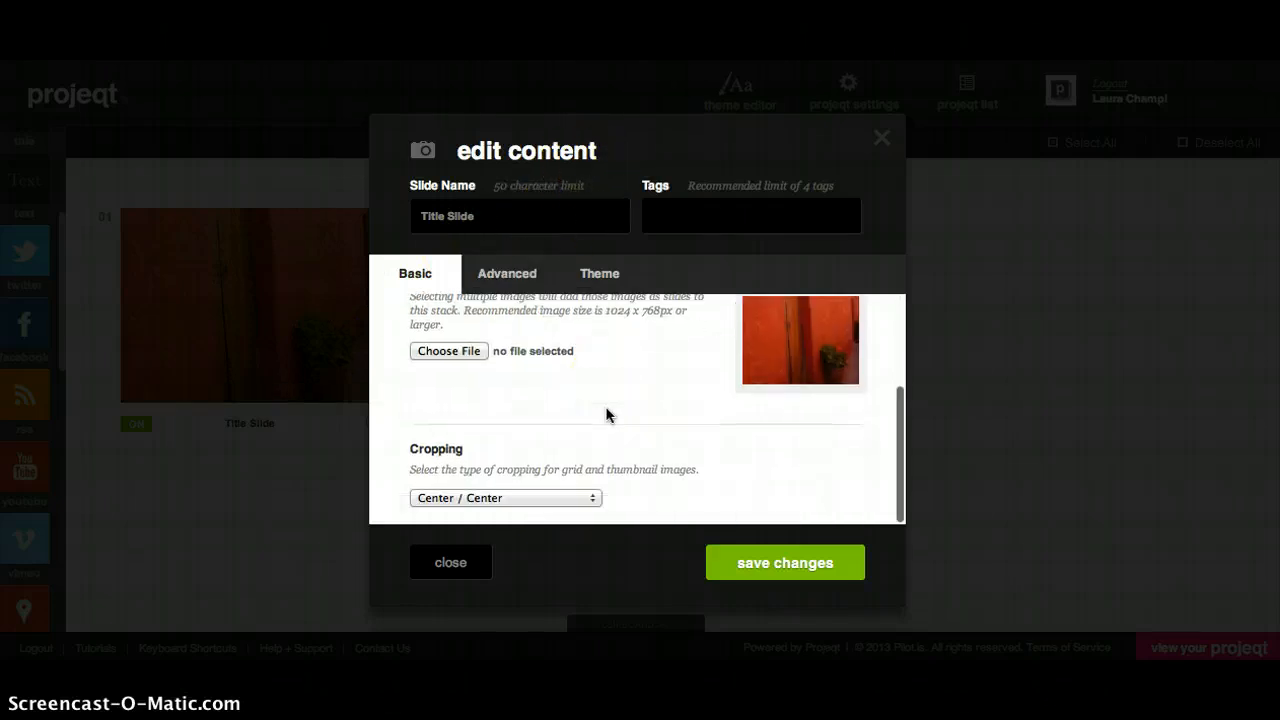
scroll(607, 414, "up", 3)
scroll(607, 414, "down", 3)
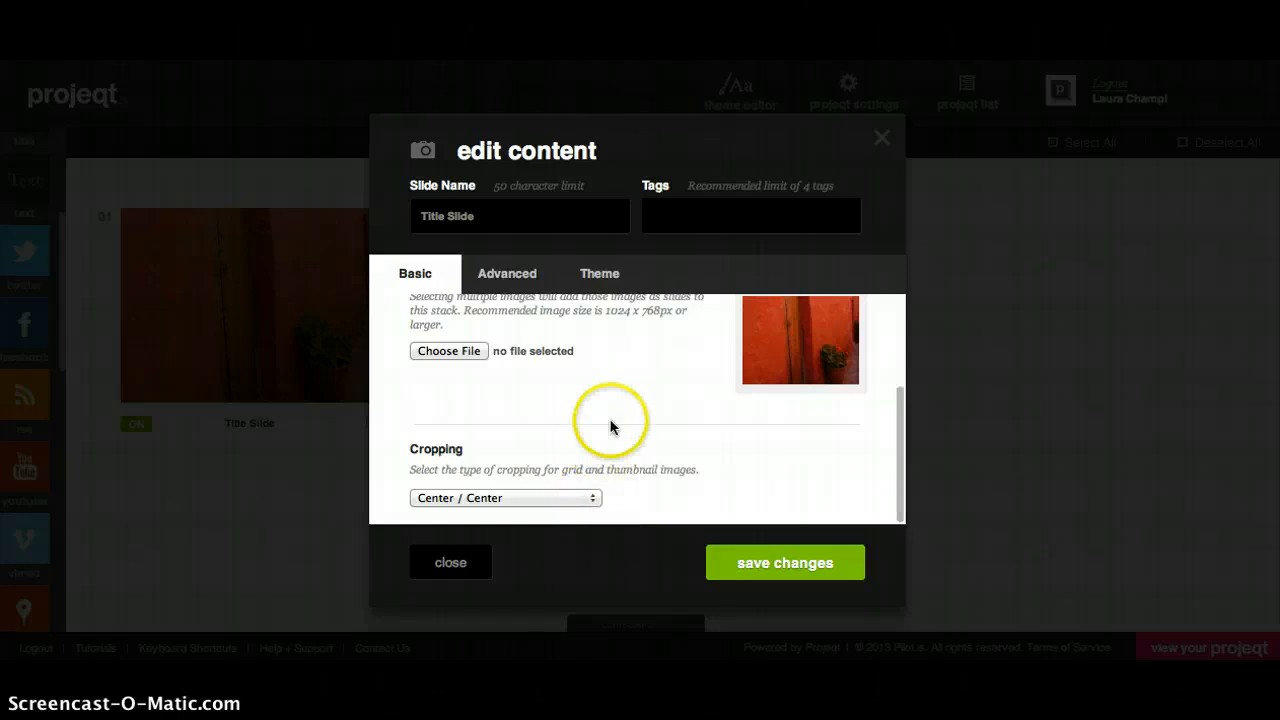
scroll(610, 427, "up", 3)
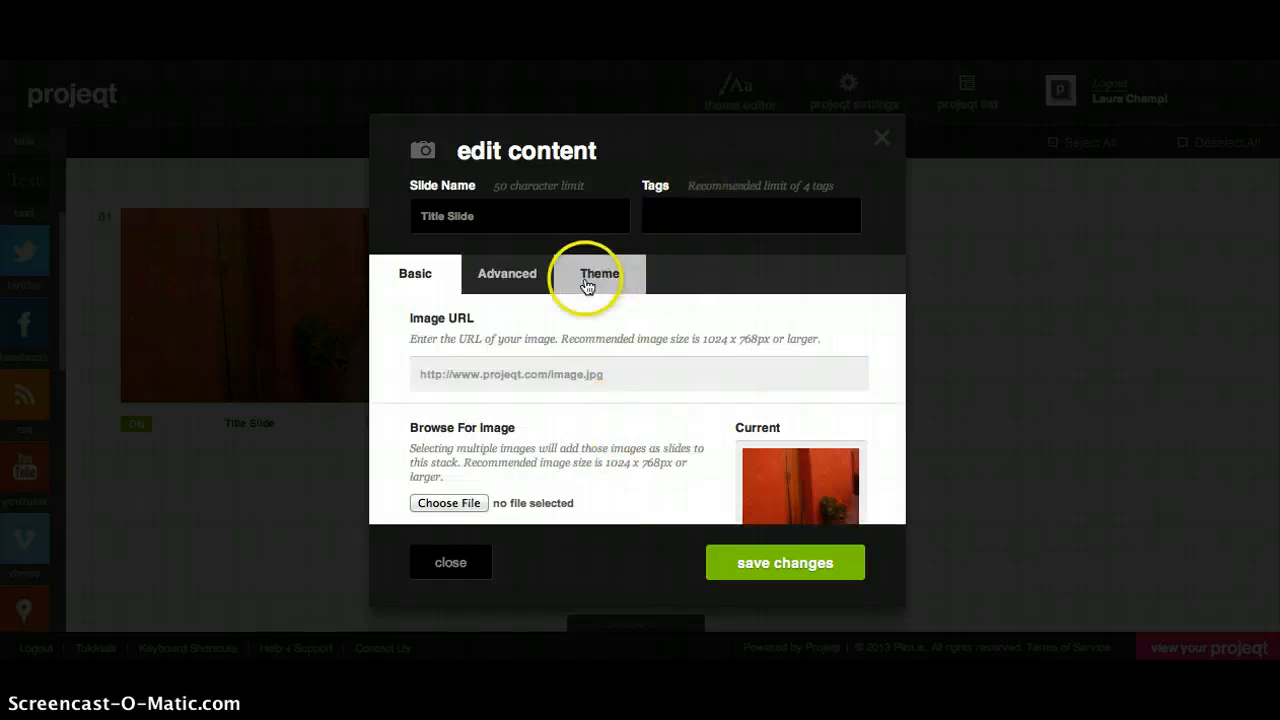
left_click(775, 560)
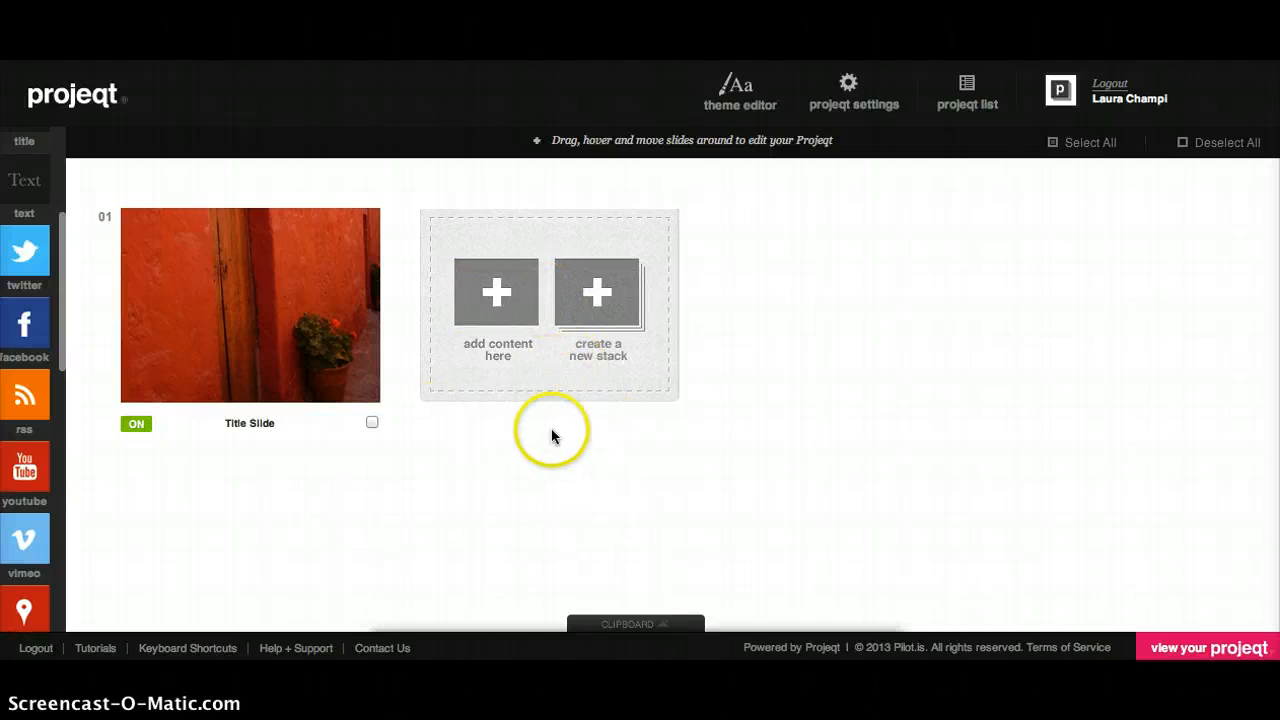
Start a new document stack beside the Title Slide and name it "El sábado pasado"
left_click(605, 293)
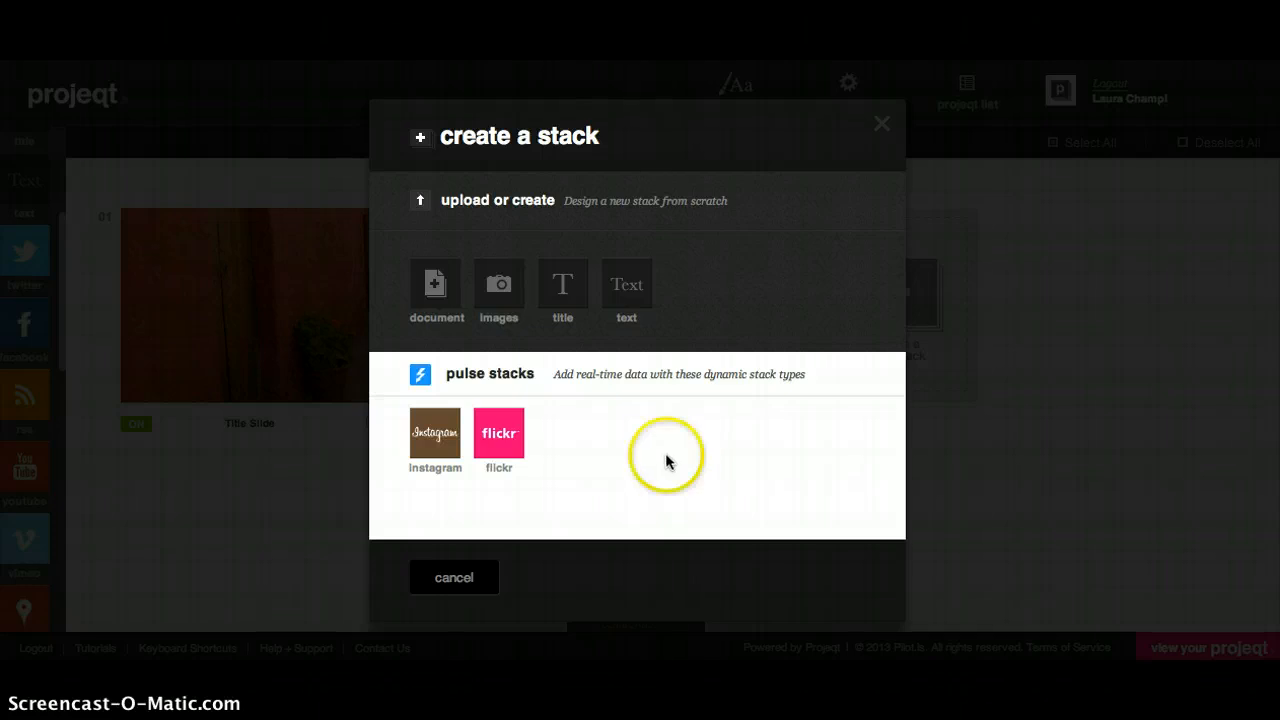
left_click(433, 288)
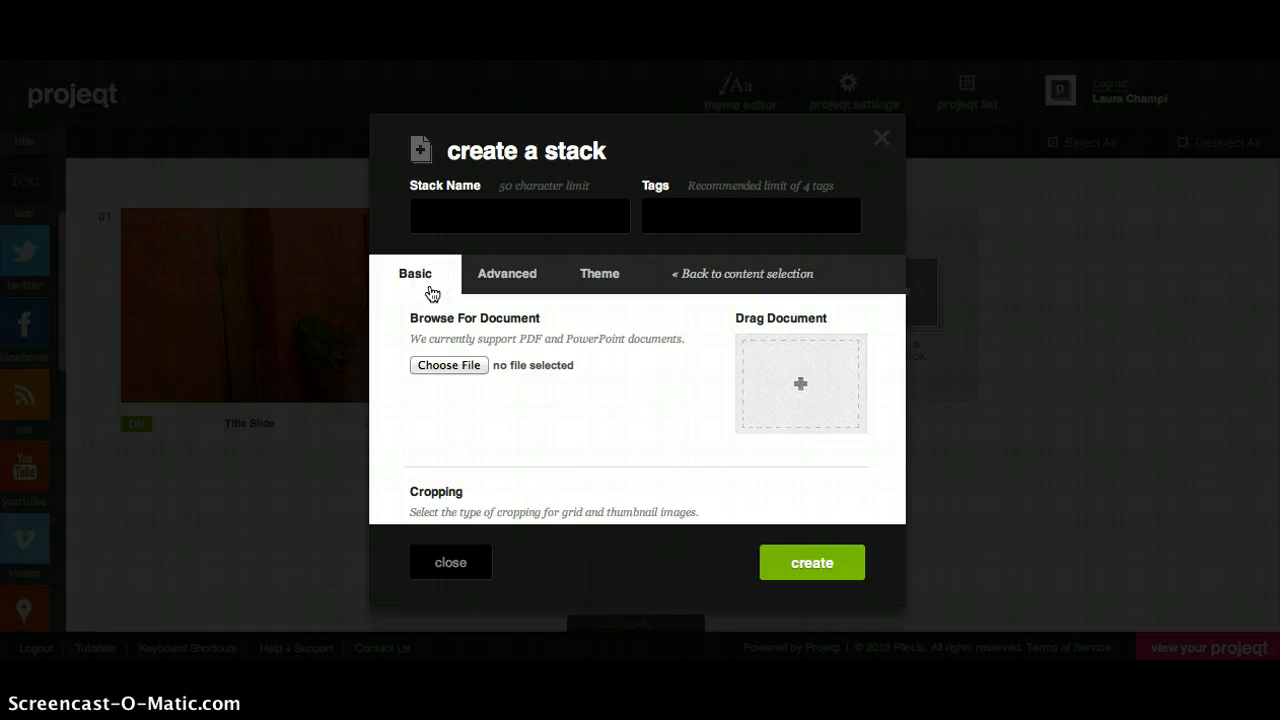
left_click(452, 205)
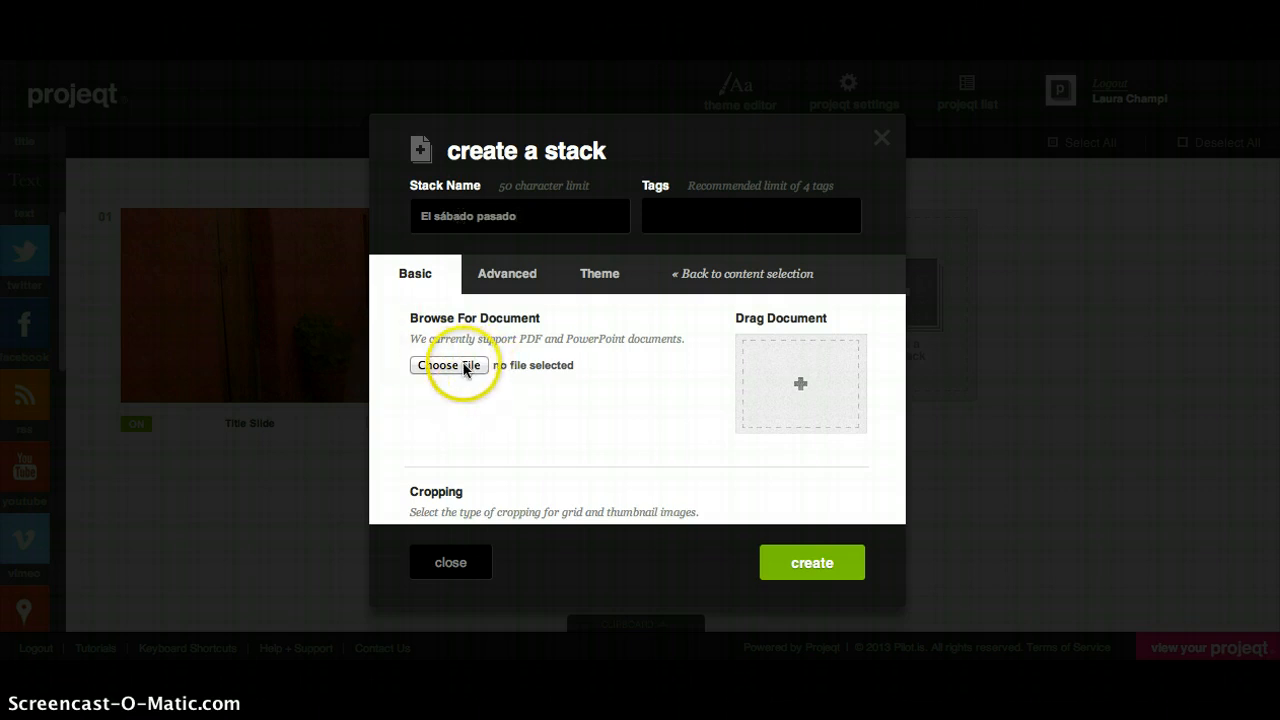
Choose the presentation "¿Cómo fue la cosa?" from the Desktop's SPA 102 folder and create the stack from it
left_click(463, 366)
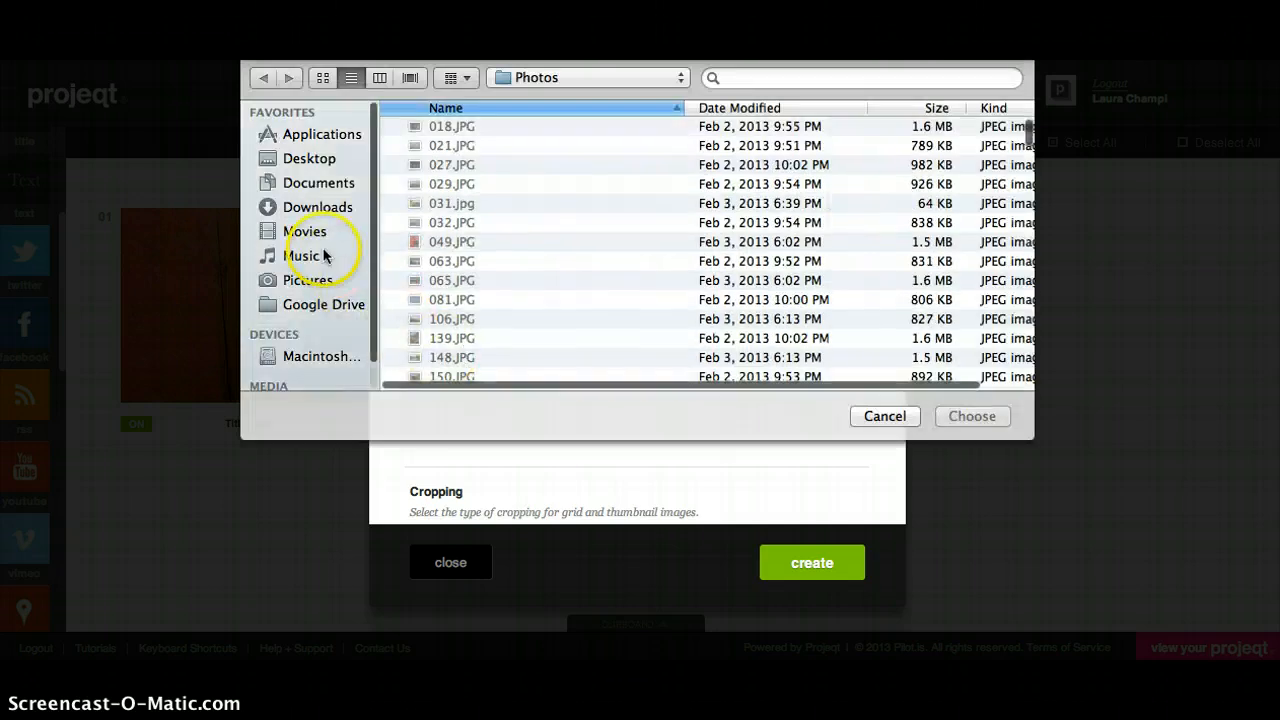
left_click(309, 160)
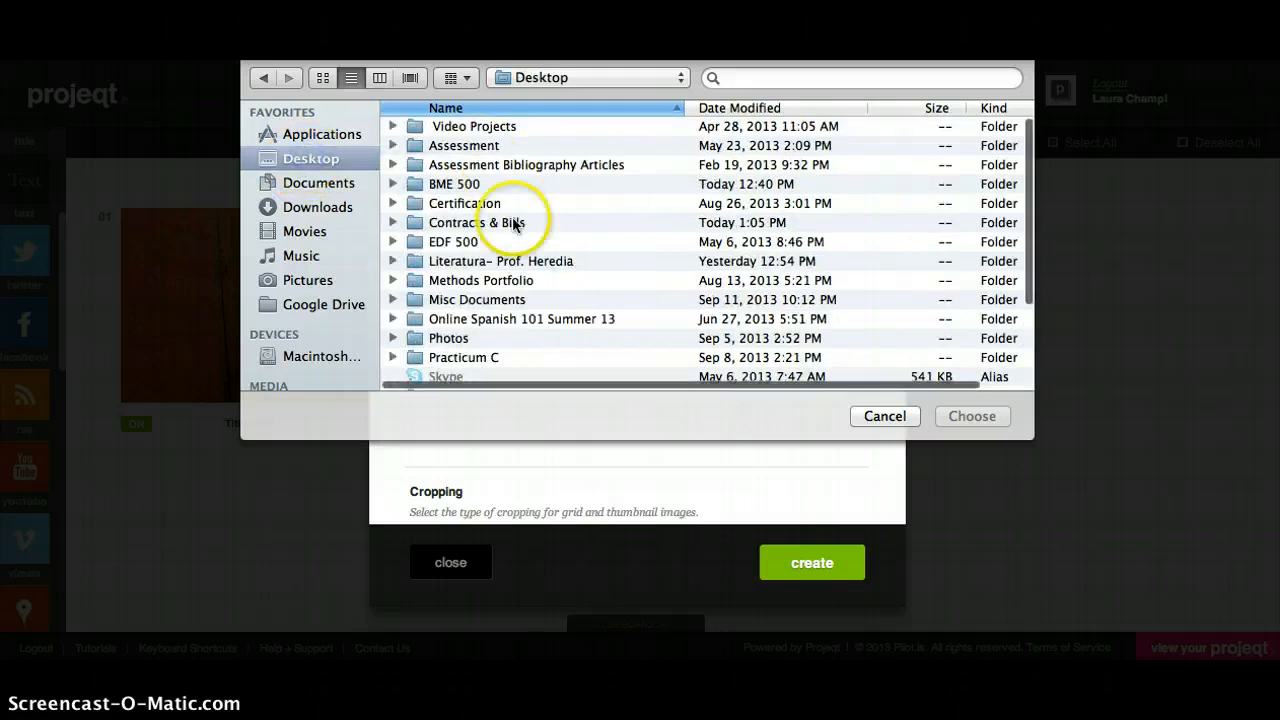
scroll(480, 258, "up", 2)
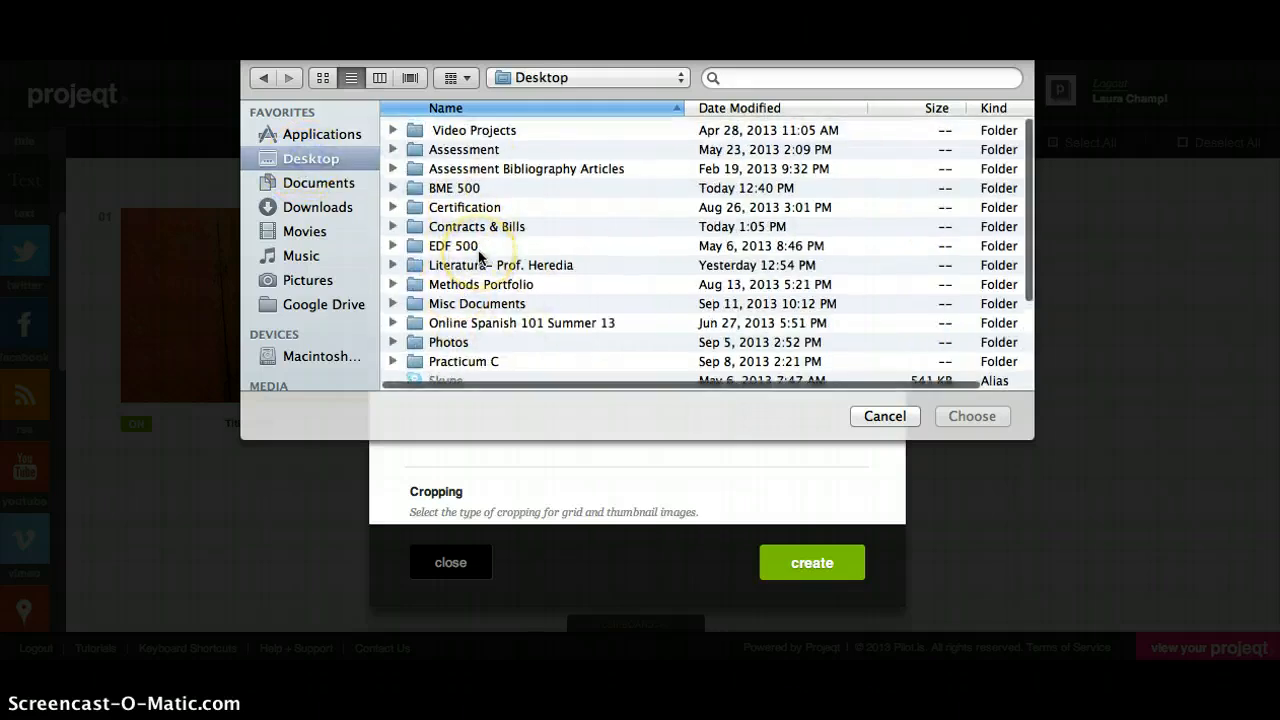
scroll(480, 258, "down", 4)
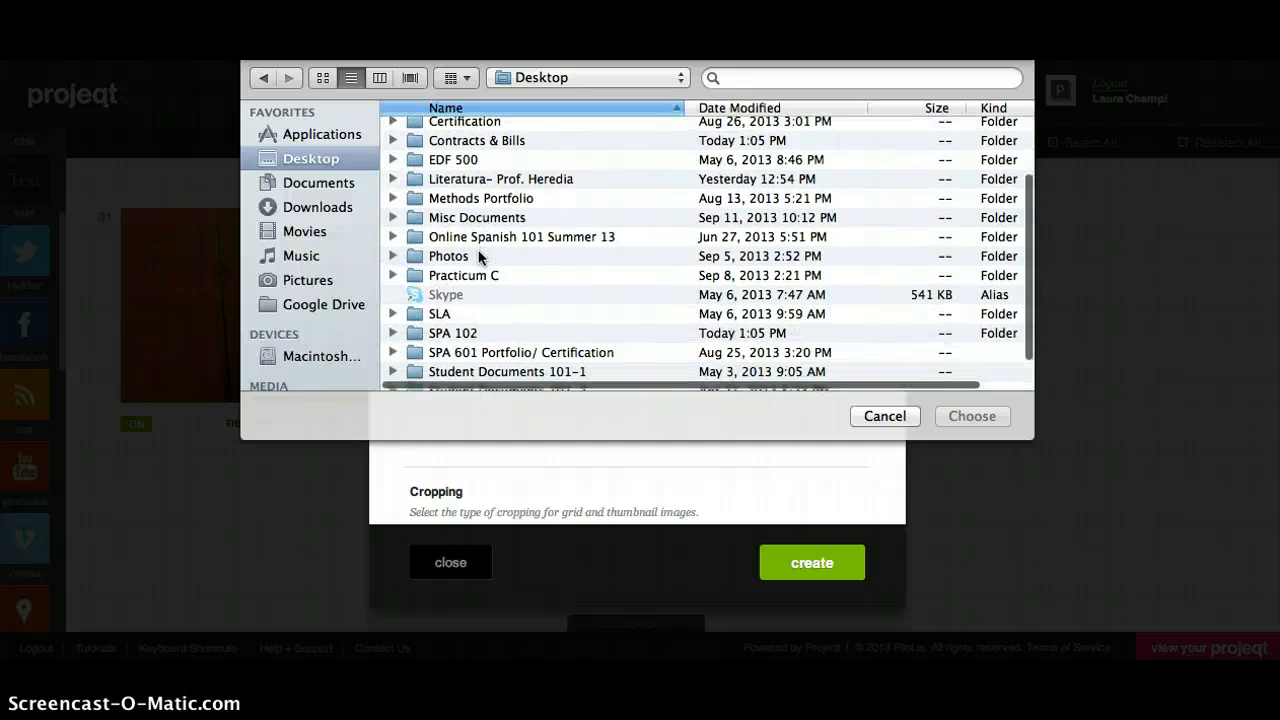
left_click(465, 334)
left_click(990, 418)
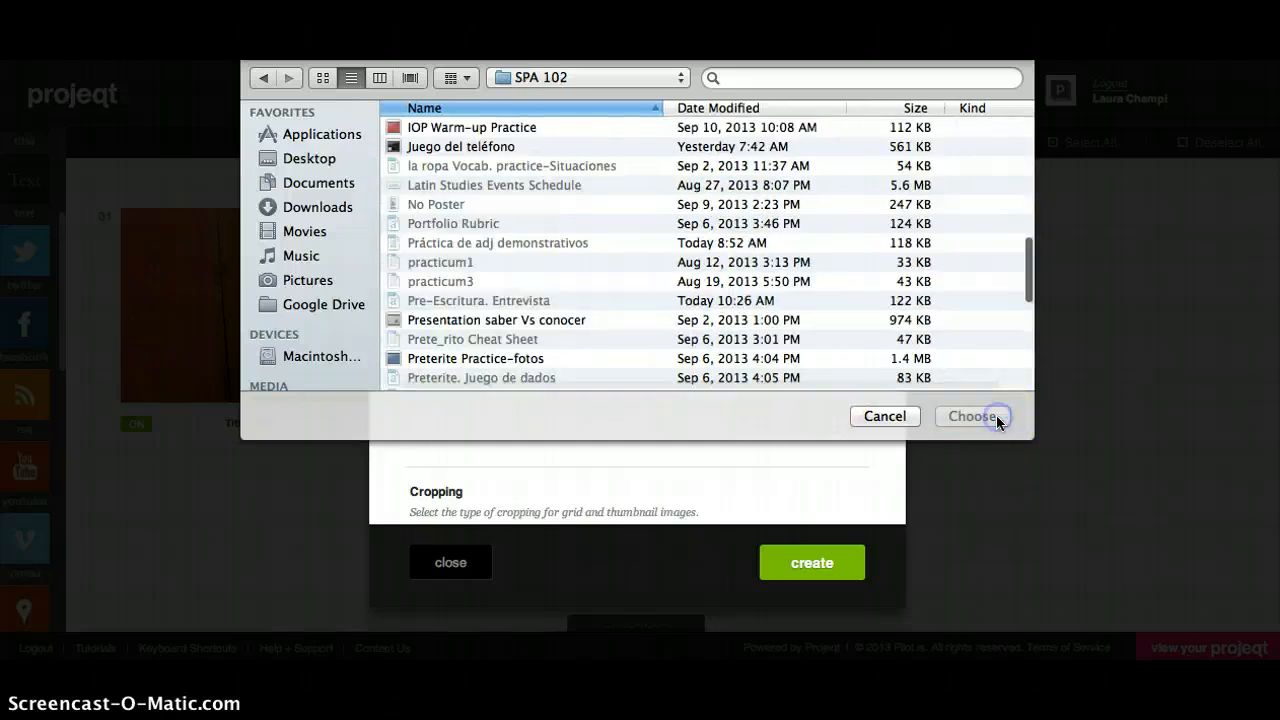
scroll(548, 170, "up", 5)
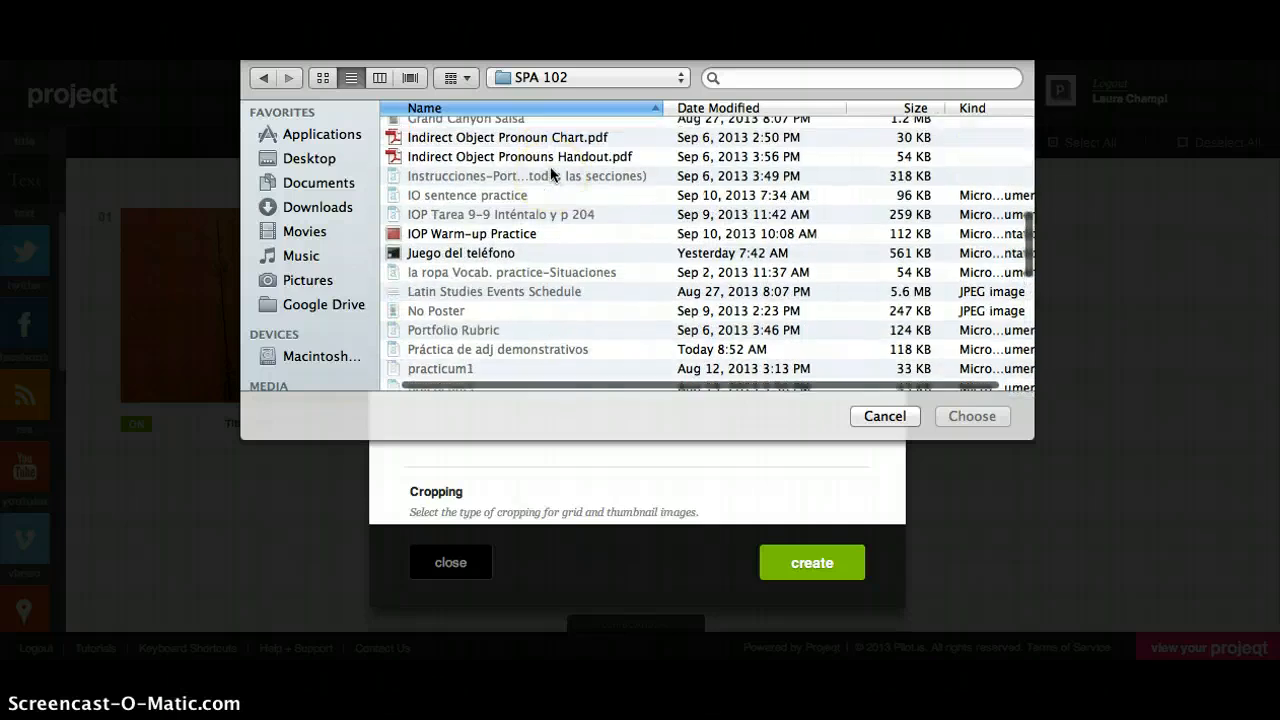
scroll(550, 172, "up", 10)
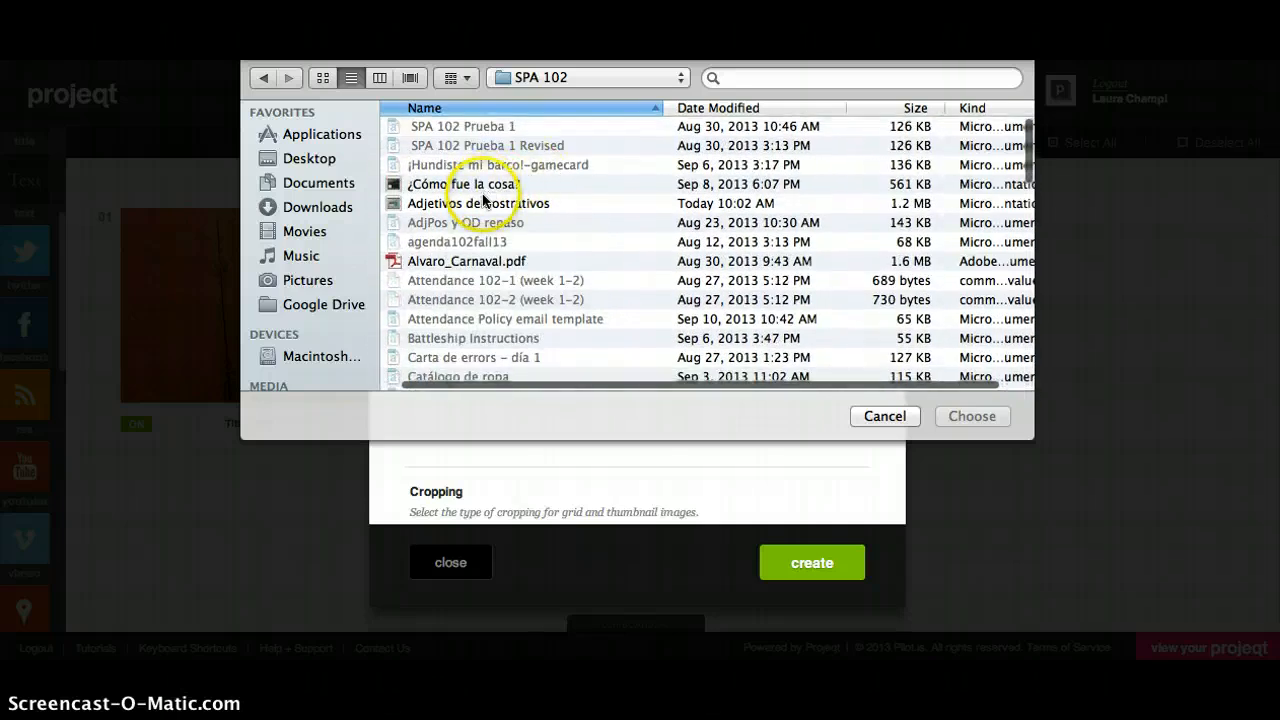
left_click(479, 188)
left_click(985, 418)
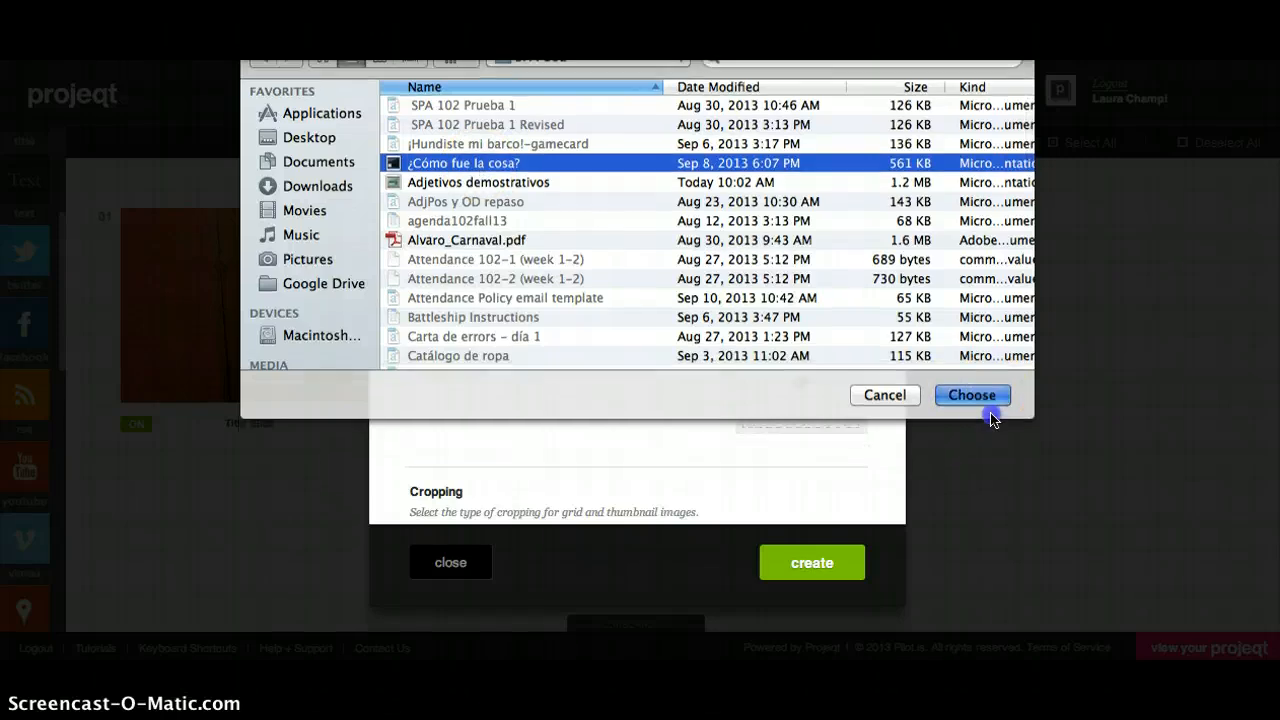
left_click(811, 563)
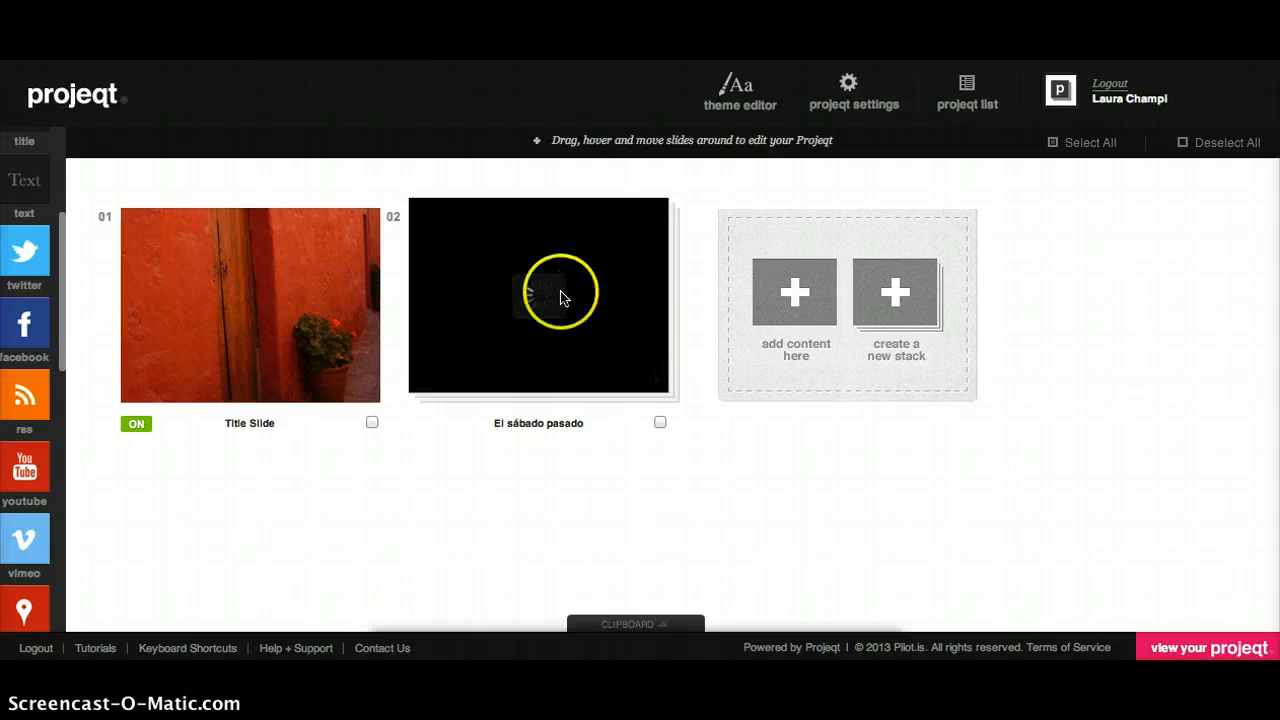
Select the "El sábado pasado" stack, publish it, and add the Title Slide to the selection
left_click(660, 422)
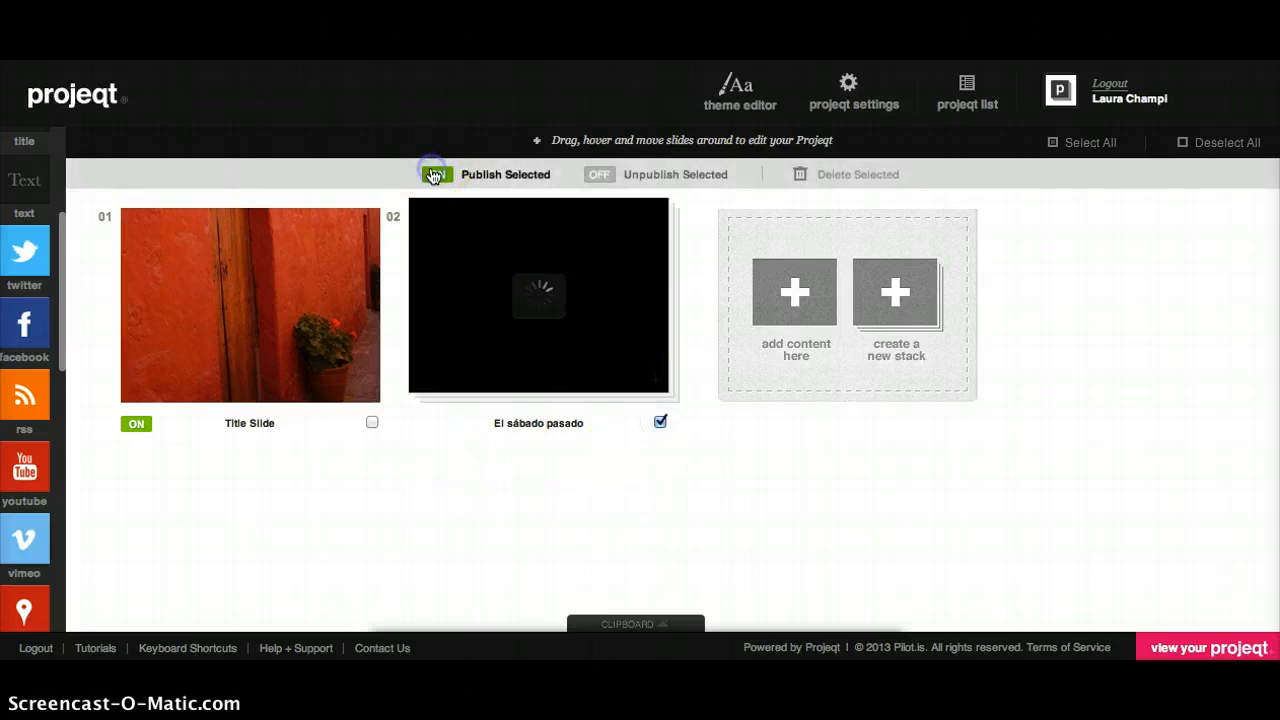
left_click(434, 176)
left_click(630, 388)
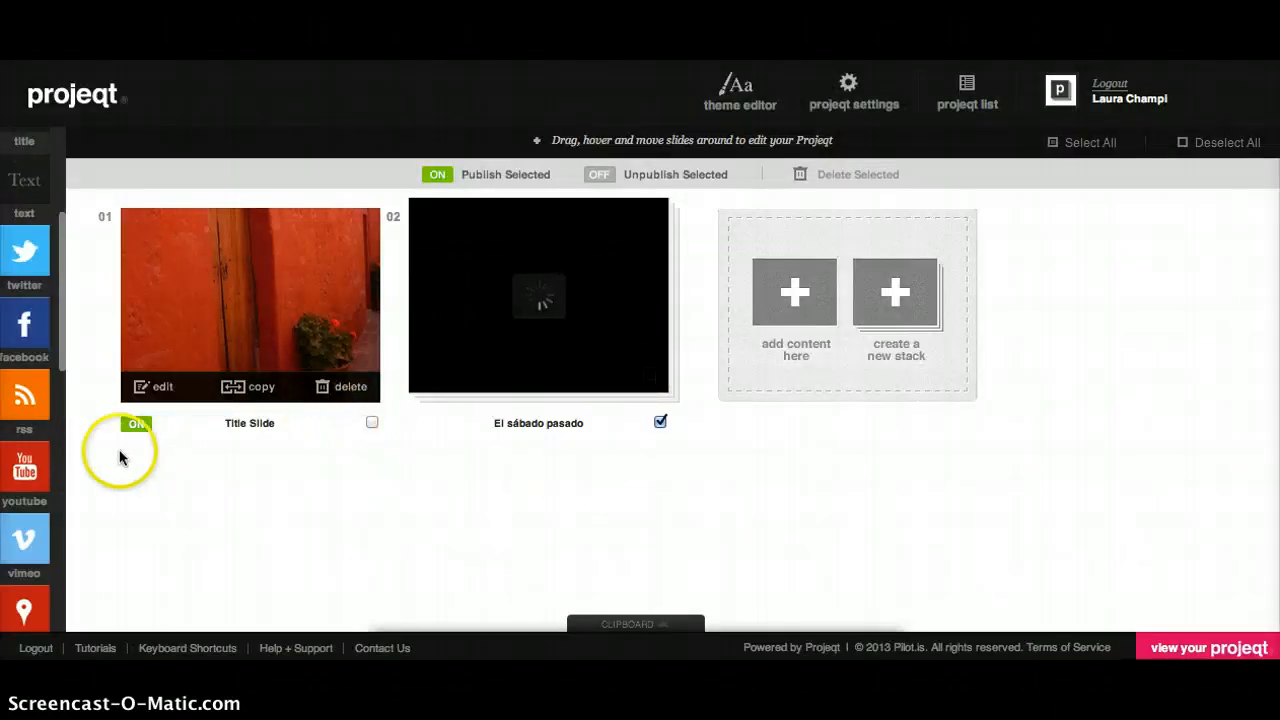
left_click(368, 425)
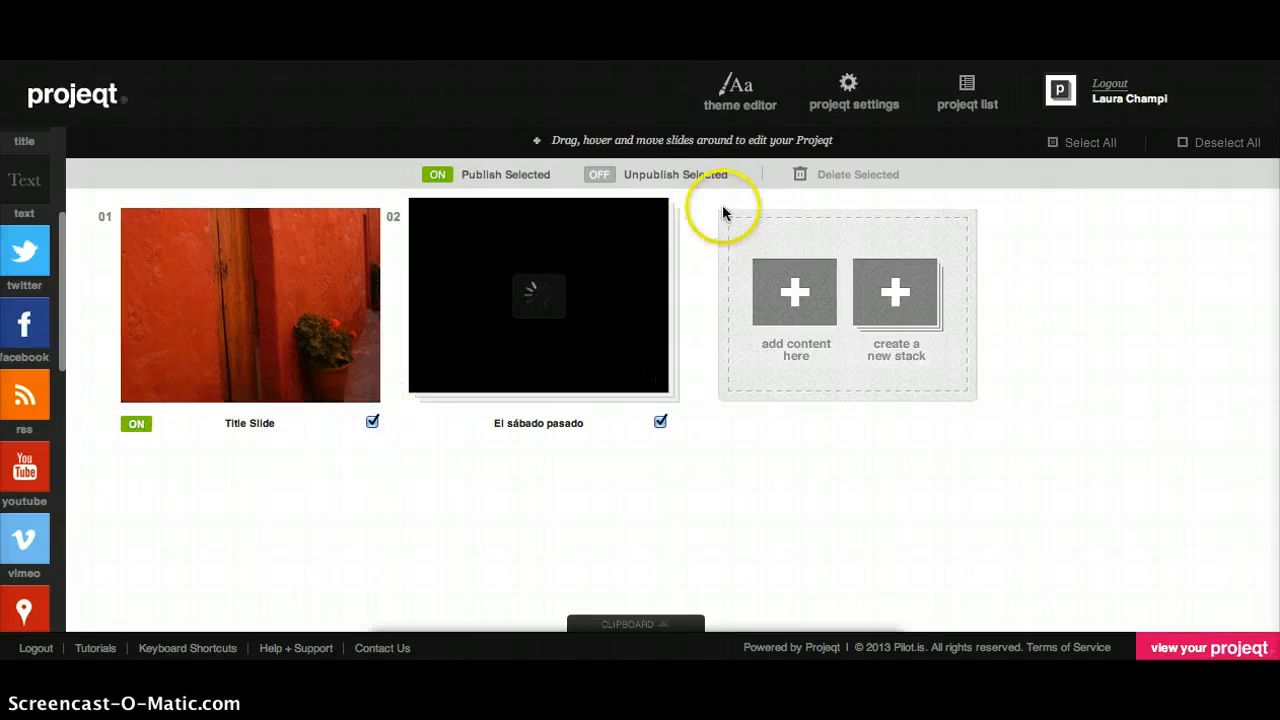
left_click(830, 297)
mouse_move(830, 297)
left_mouse_down()
mouse_move(374, 274)
mouse_move(360, 289)
mouse_move(760, 356)
mouse_move(844, 316)
left_mouse_up()
left_click_drag(759, 546, 721, 552)
left_click_drag(857, 360, 412, 333)
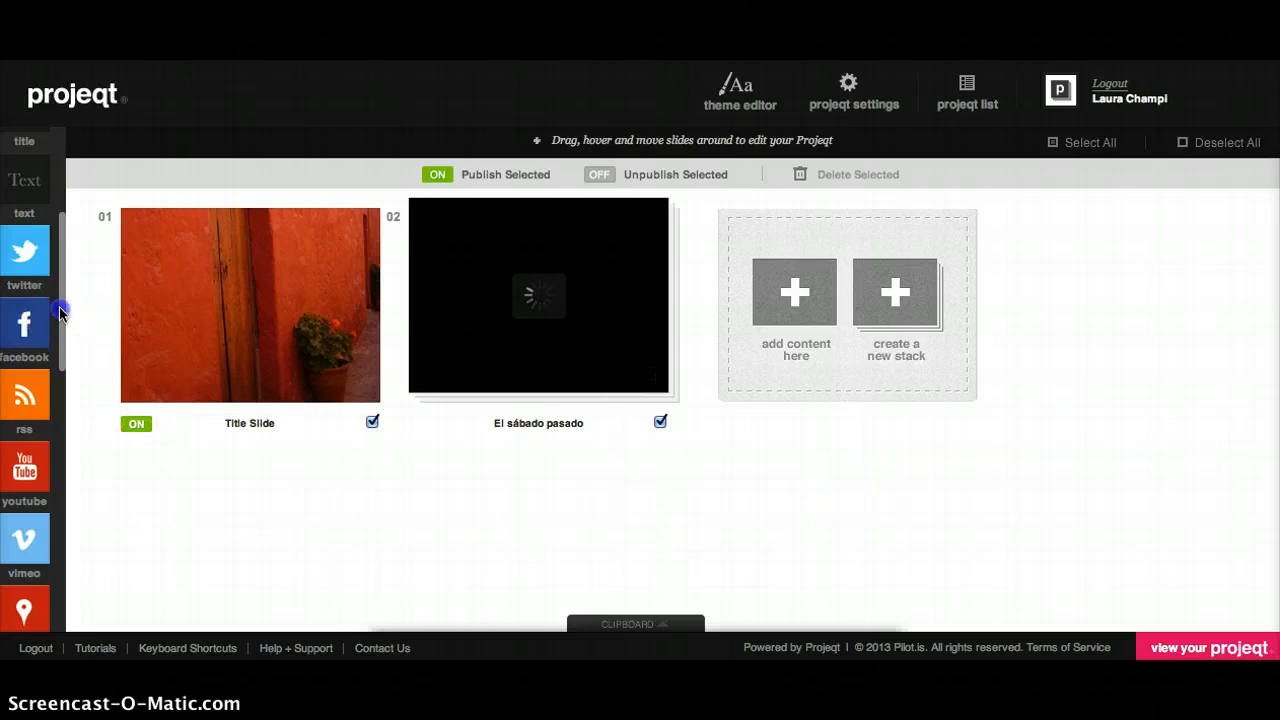
Look through the remaining slide content types in the projeqt editor and switch to Spotify
left_click_drag(60, 313, 61, 438)
left_click(30, 425)
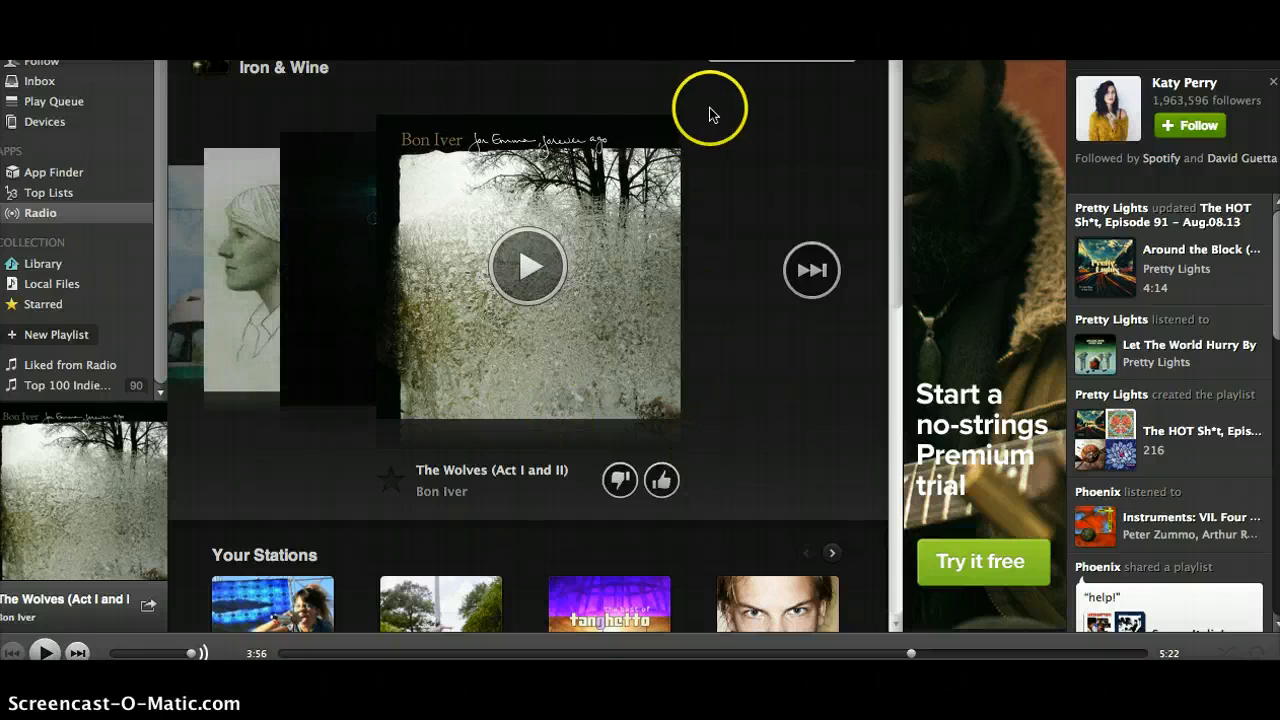
Copy the HTTP link of "The Wolves (Act I and II)" in Spotify, switch to Projeqt and create the Soundtrack slide from it
right_click(546, 327)
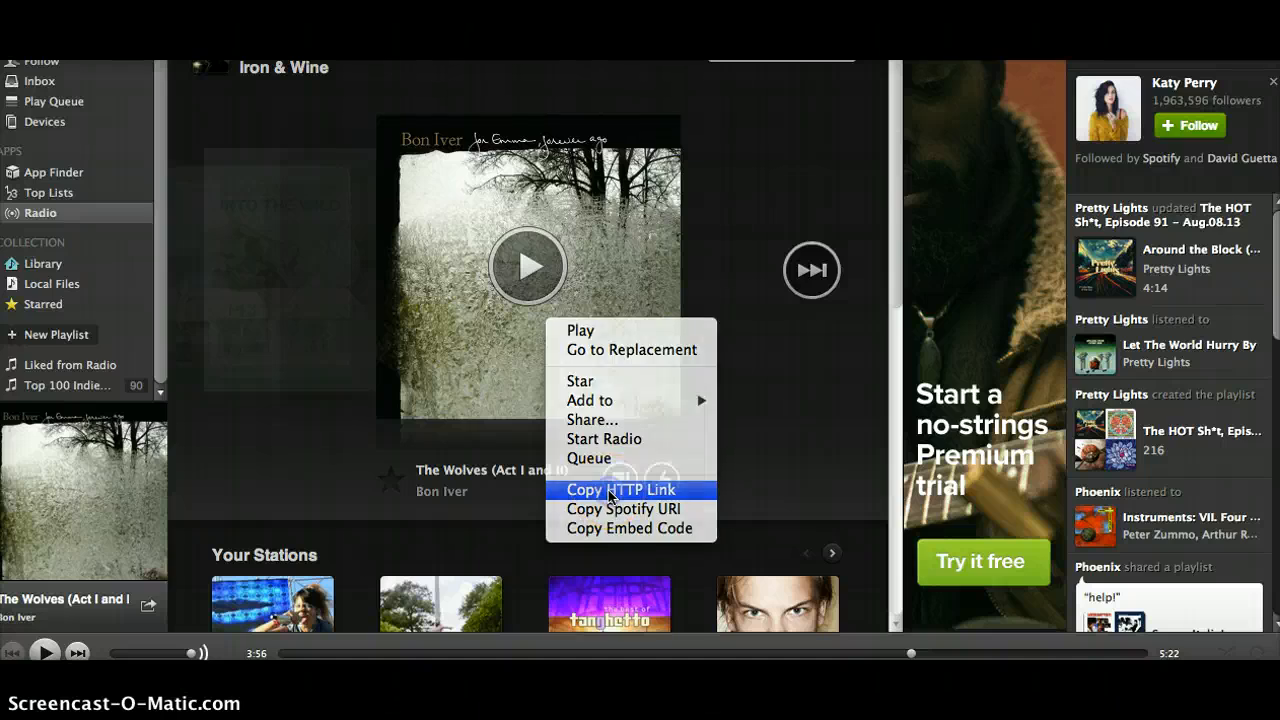
left_click(583, 489)
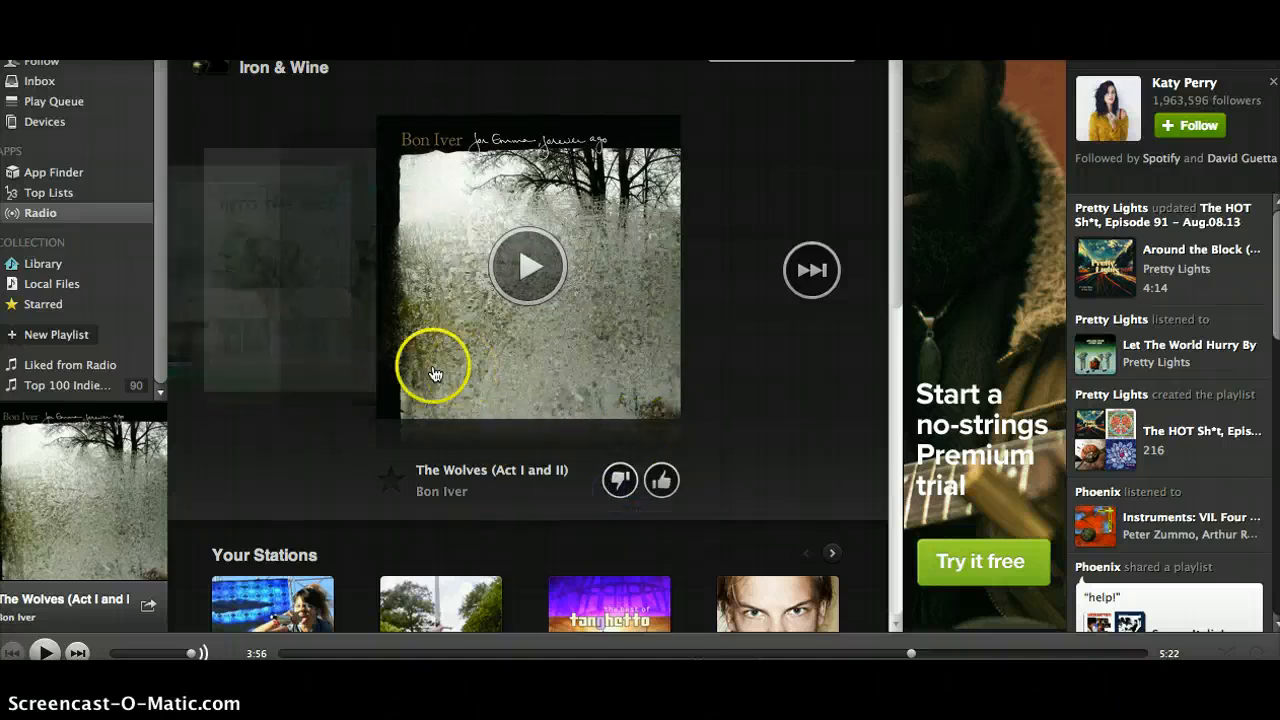
left_click(293, 685)
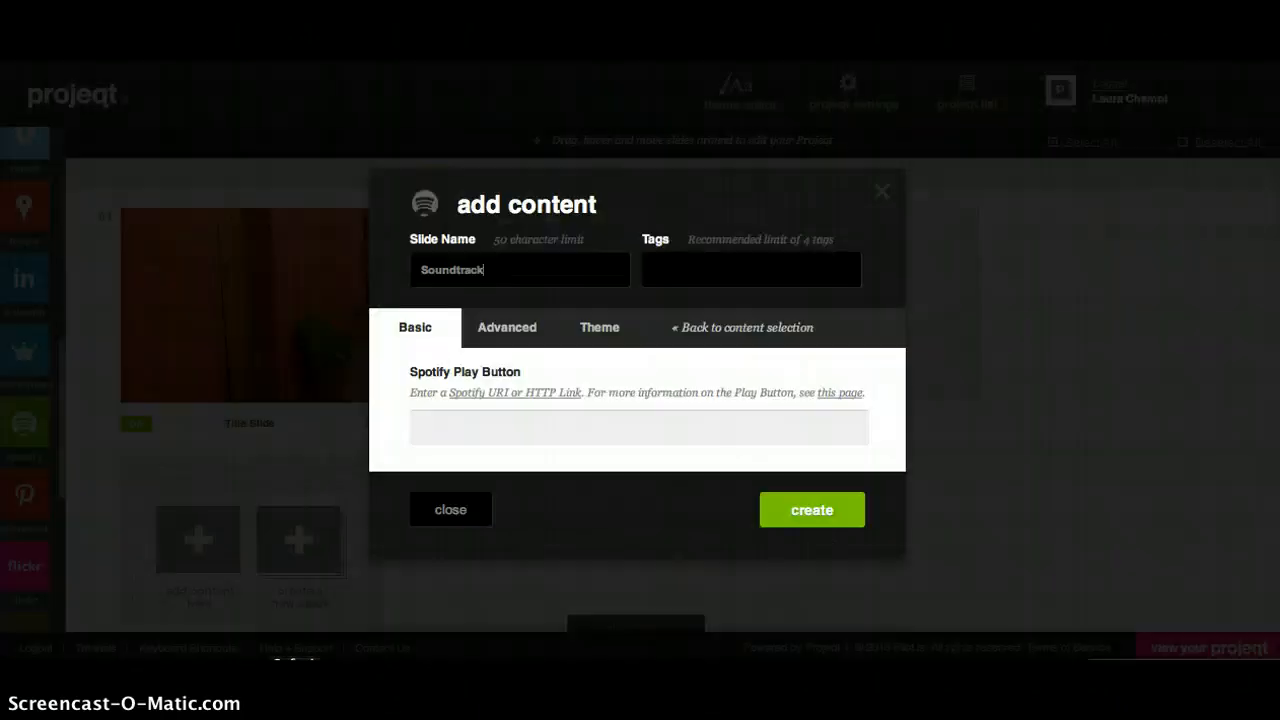
right_click(535, 435)
key("super+v")
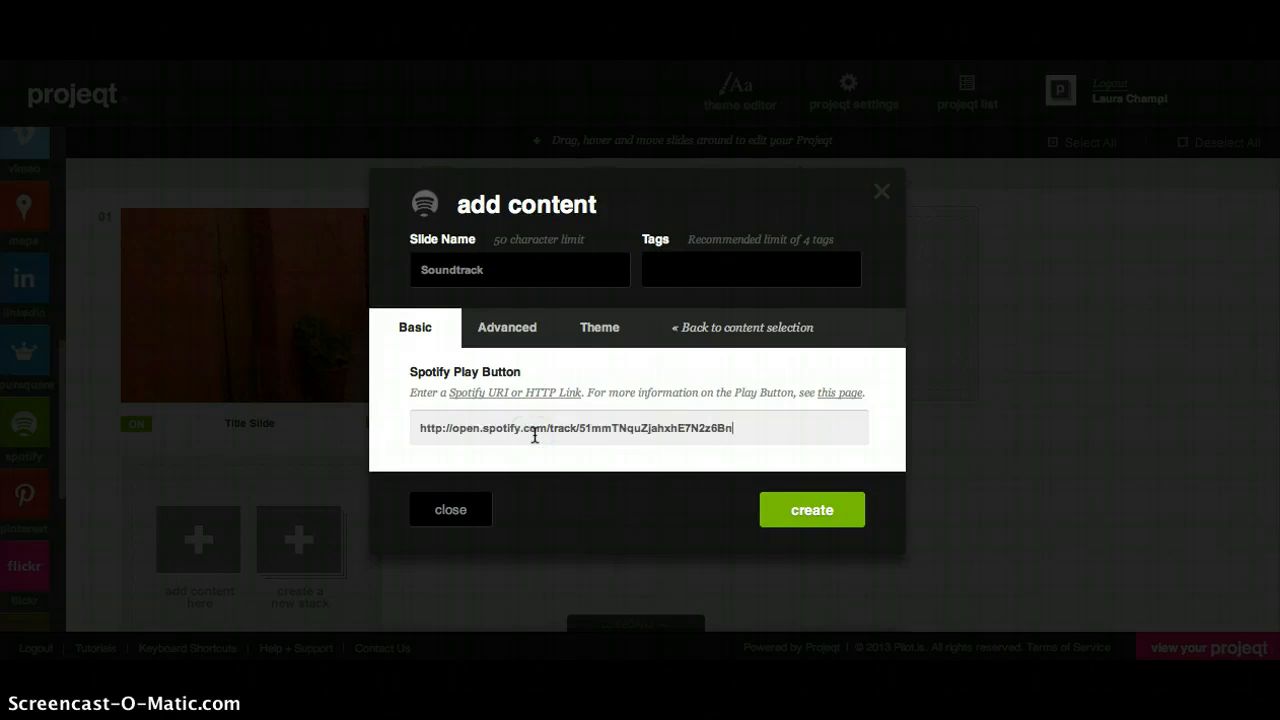
left_click(811, 515)
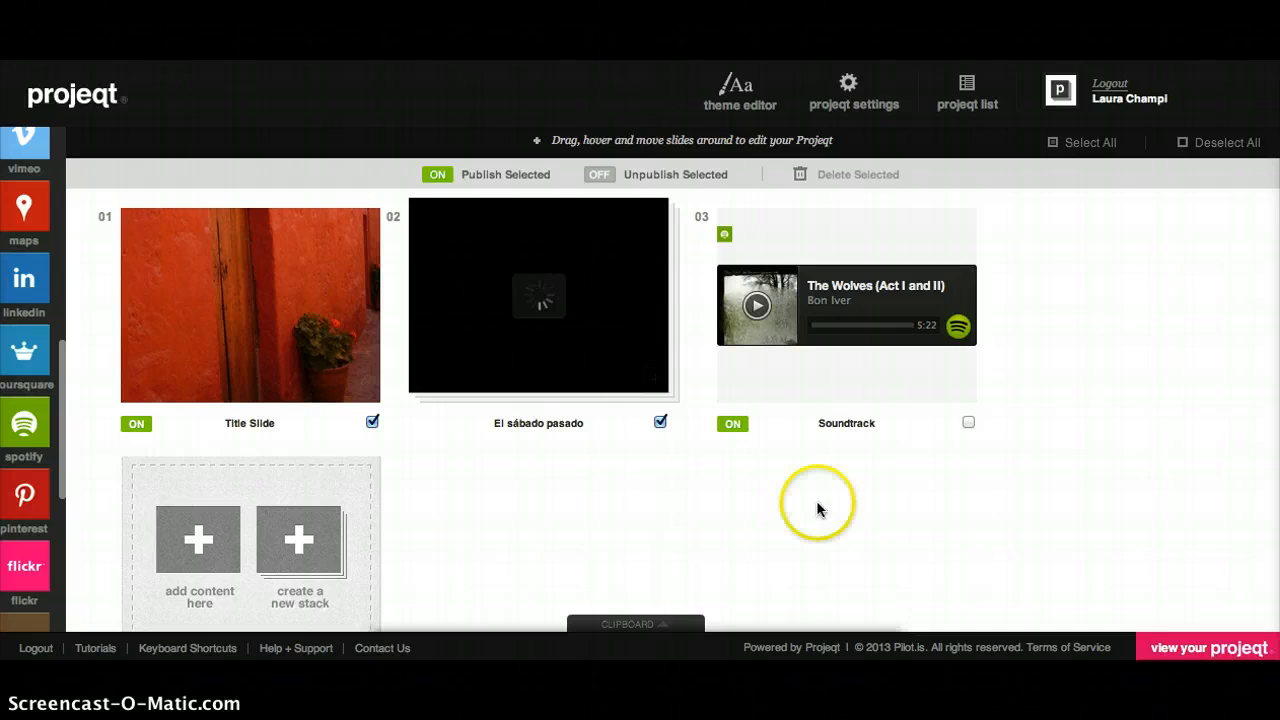
Move the Soundtrack slide between the Title Slide and the "El sábado pasado" stack, and view the projeqt
mouse_move(953, 369)
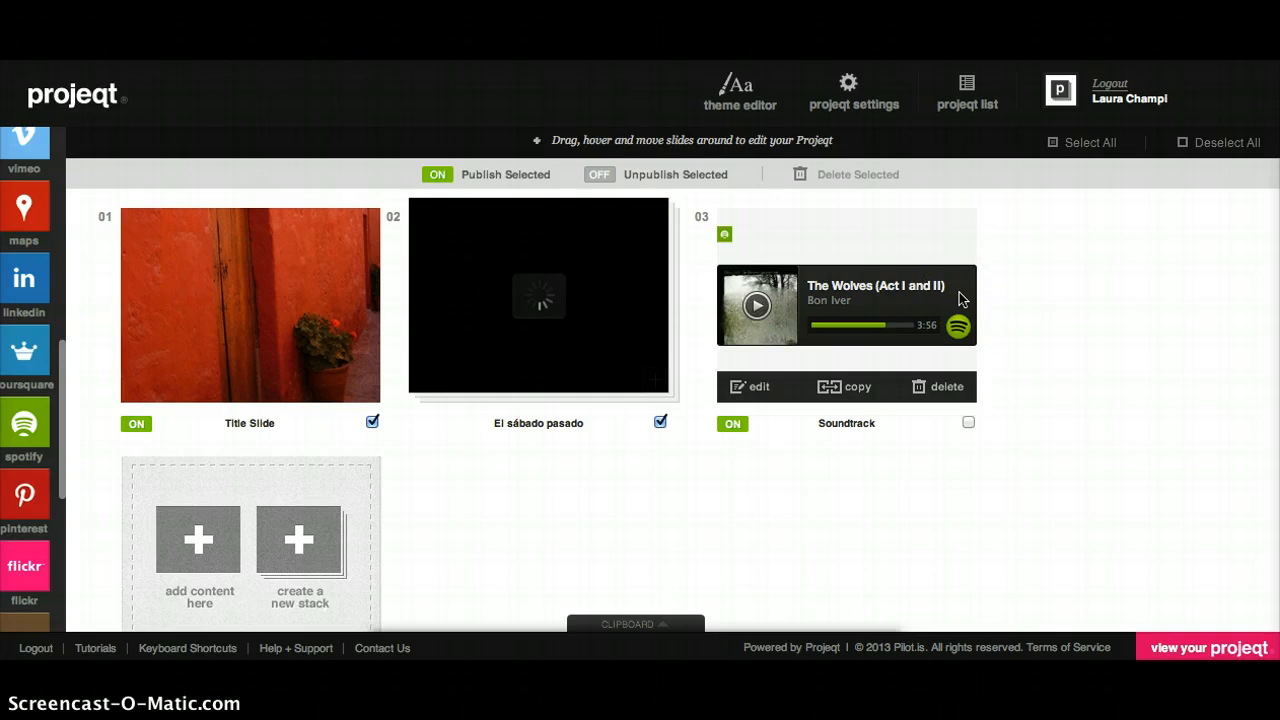
left_click_drag(960, 298, 666, 288)
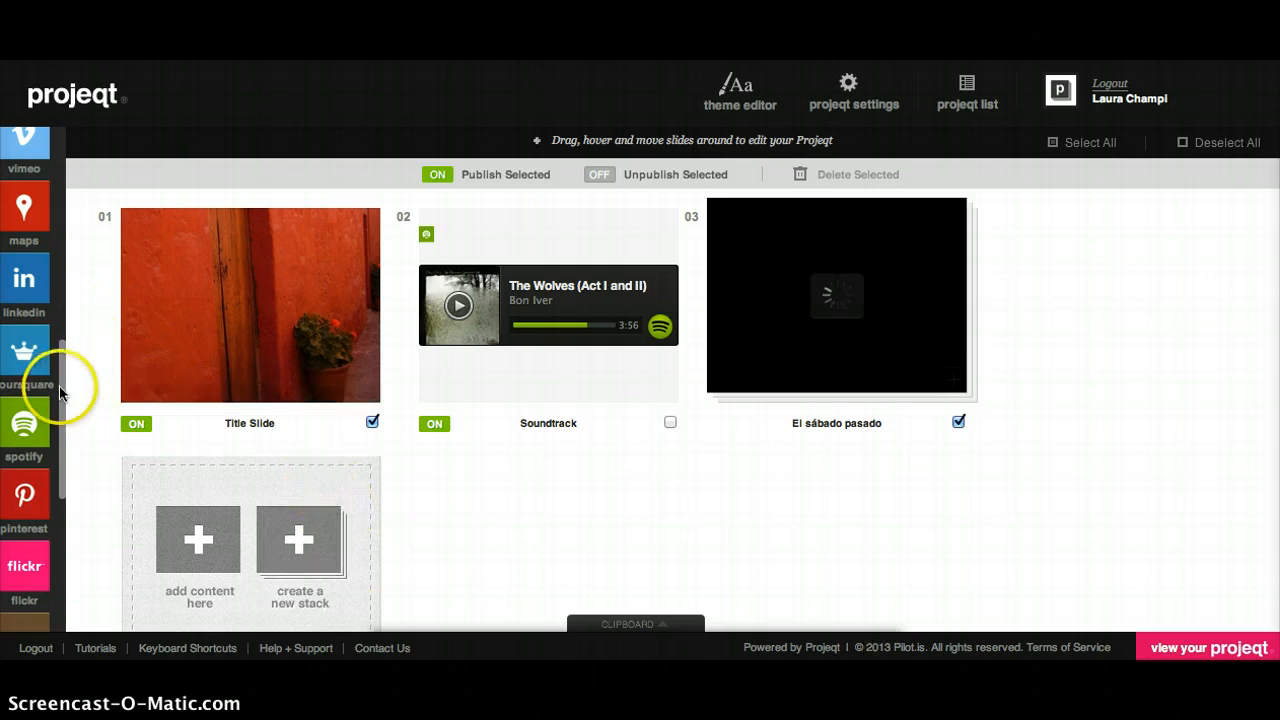
left_click_drag(60, 392, 47, 448)
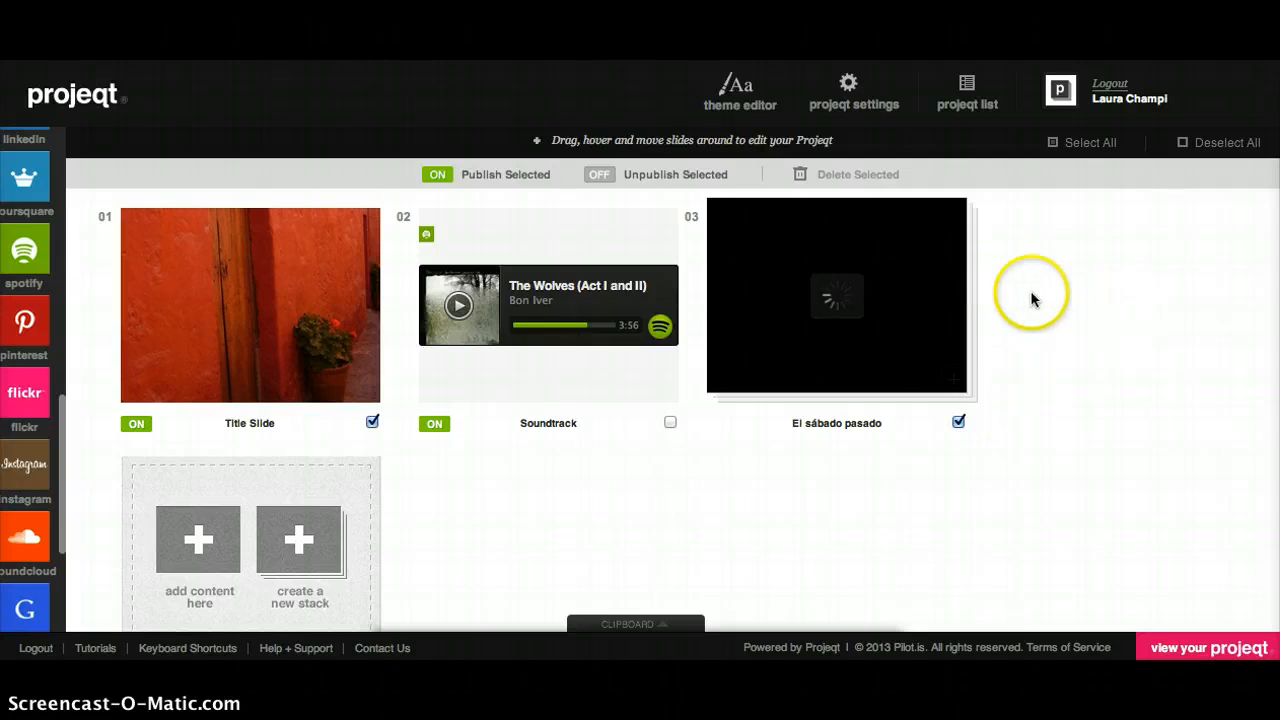
left_click(1200, 650)
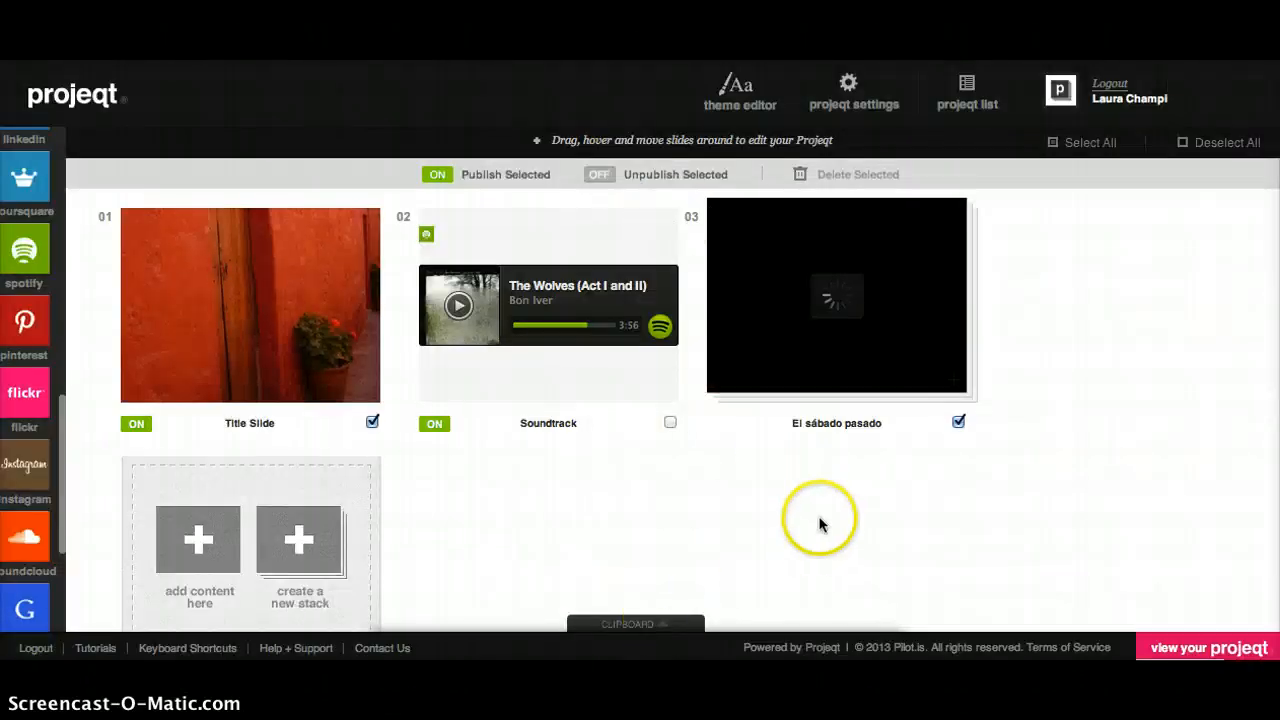
Set the projeqt's theme layout to Vertical, save the change and close the theme editor
left_click(741, 88)
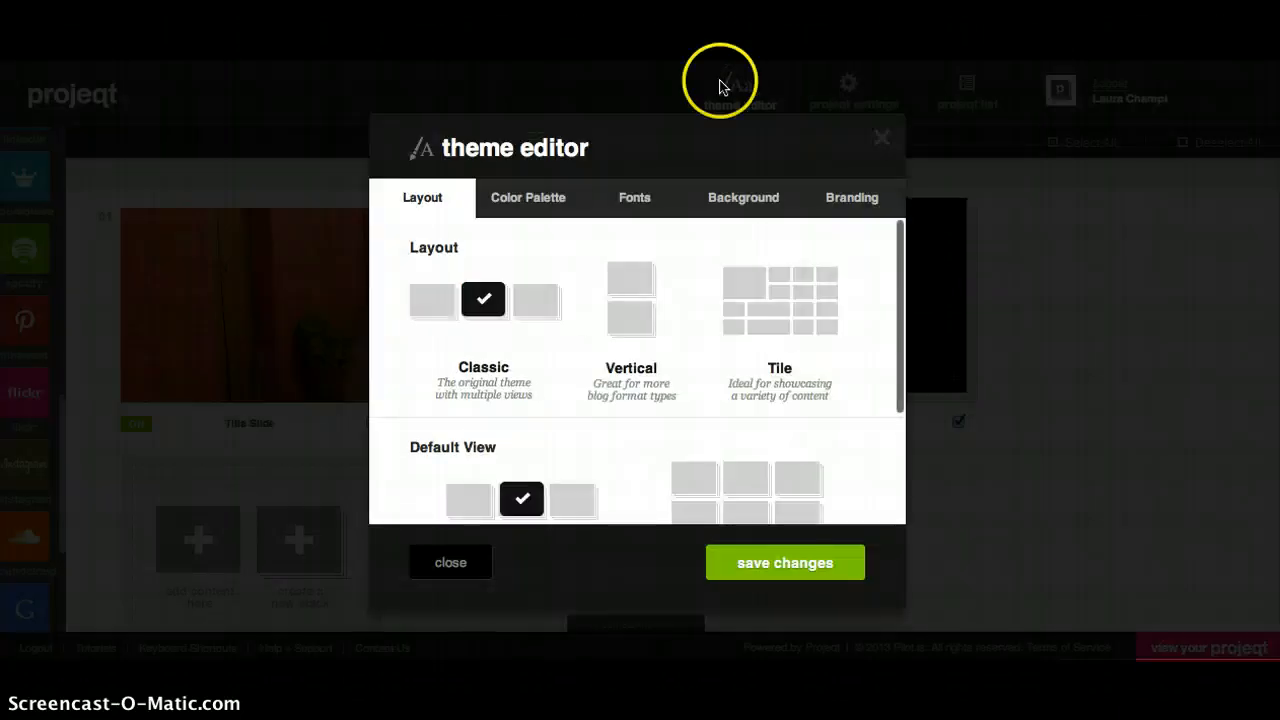
scroll(617, 402, "down", 1)
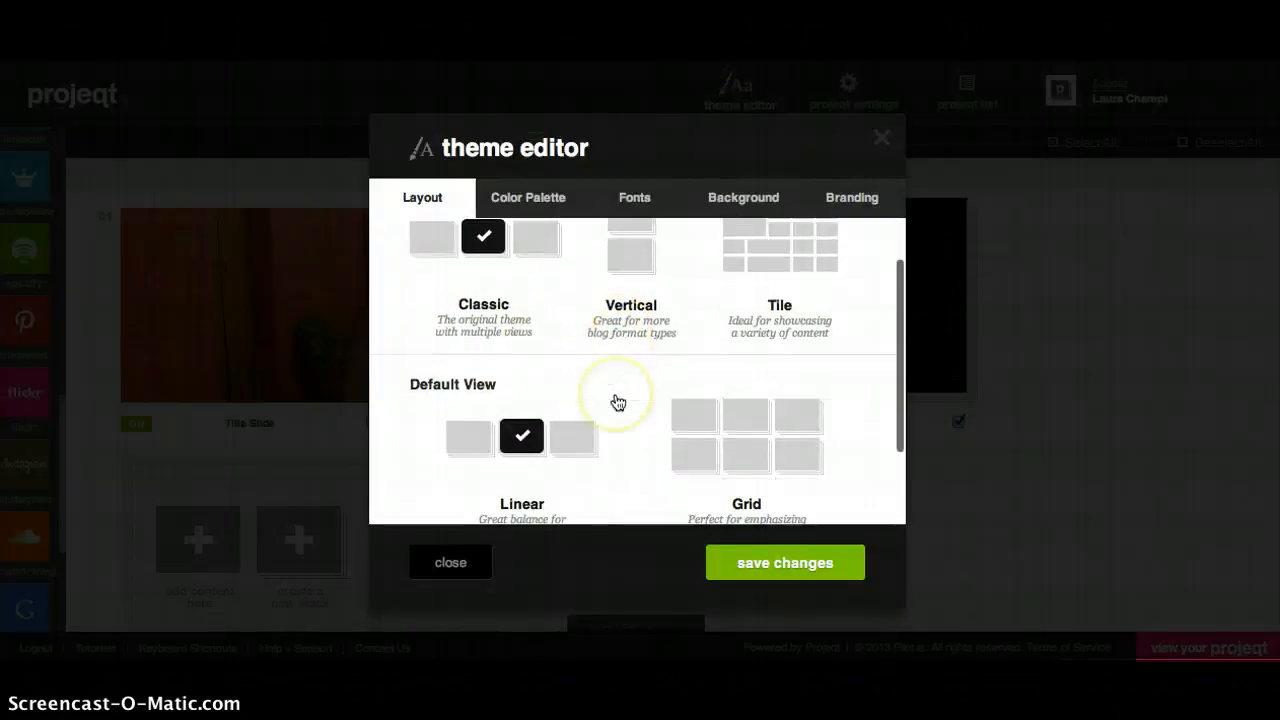
scroll(617, 402, "up", 1)
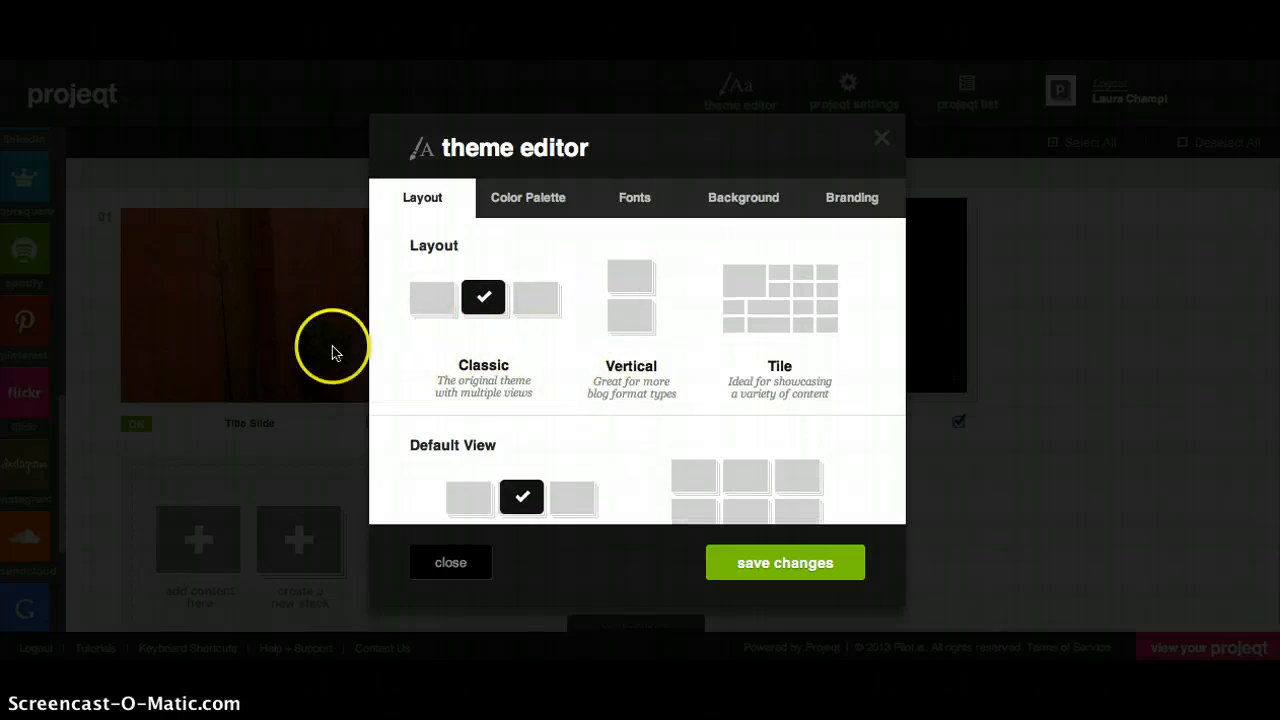
left_click(640, 298)
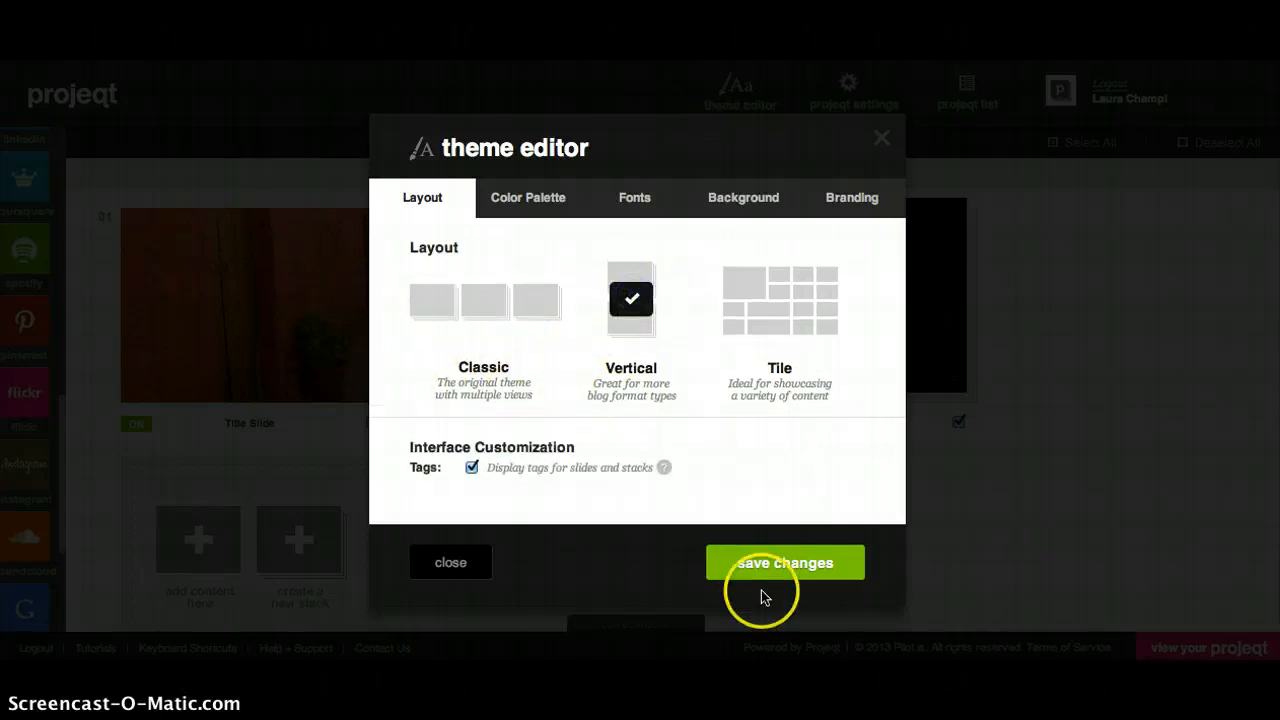
left_click(786, 562)
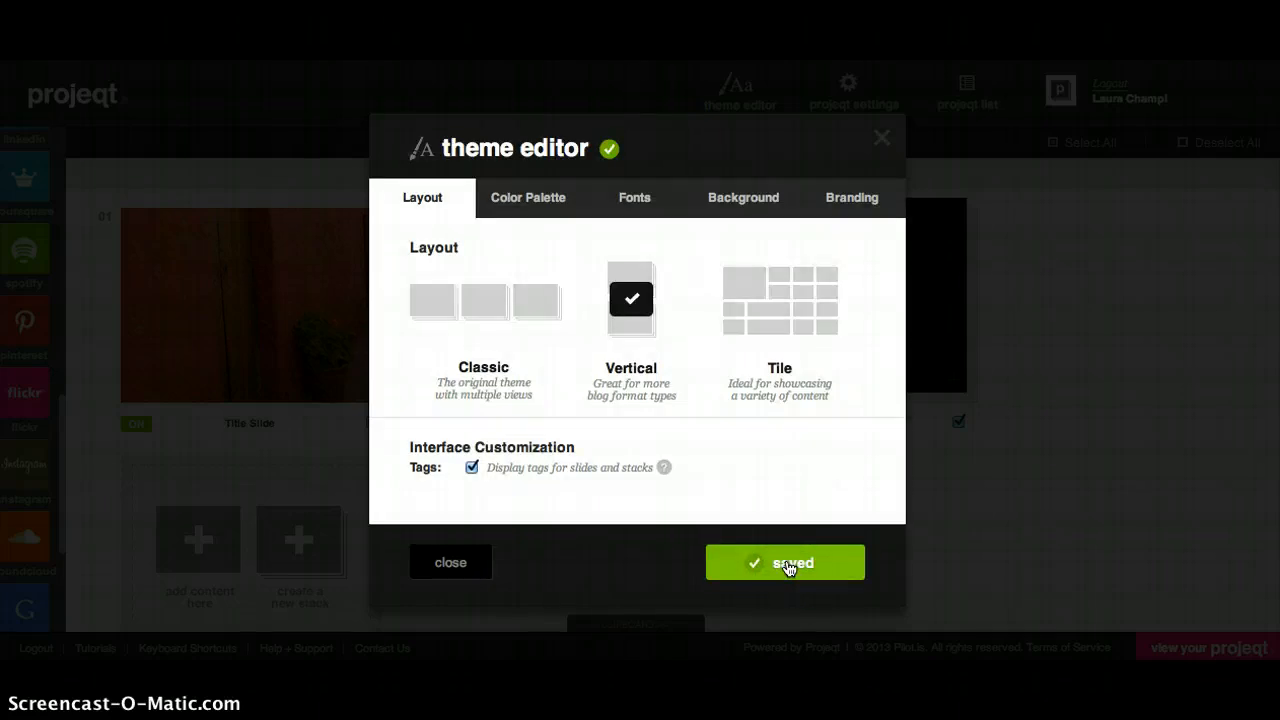
left_click(458, 563)
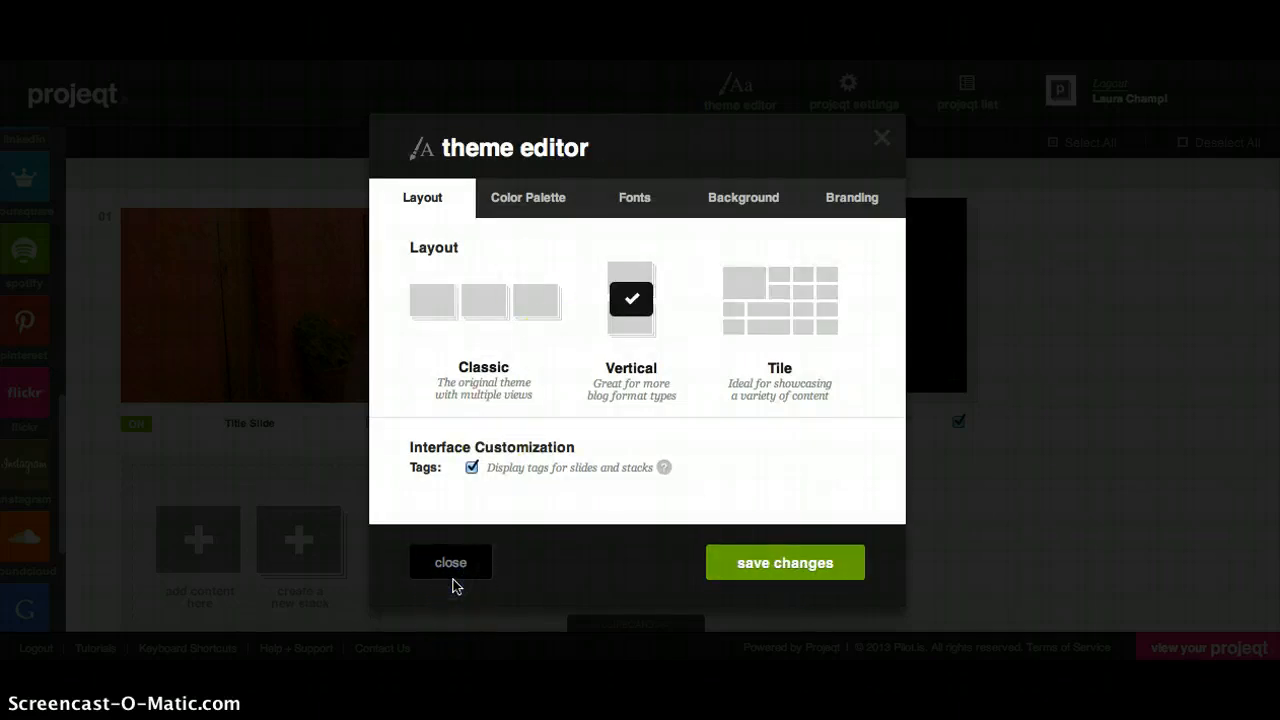
left_click(463, 577)
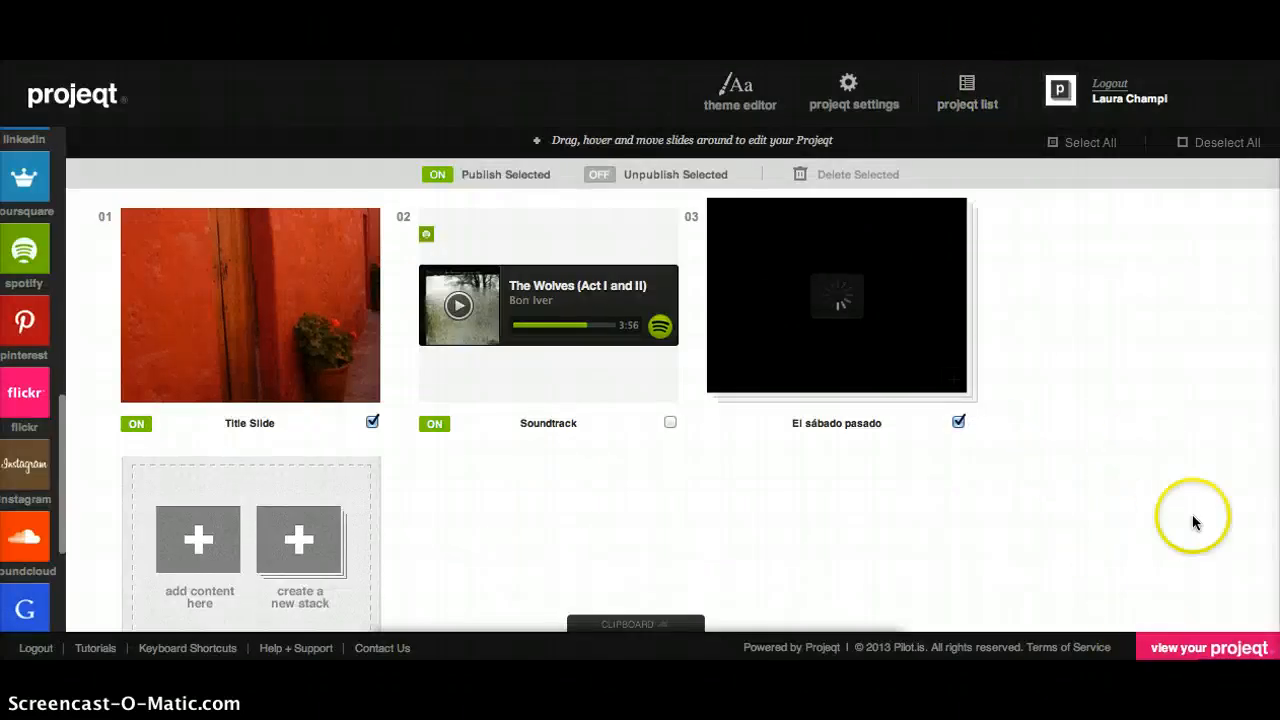
View the projeqt and look over its slides from the Title Slide to the "El sábado pasado" stack
left_click(1193, 650)
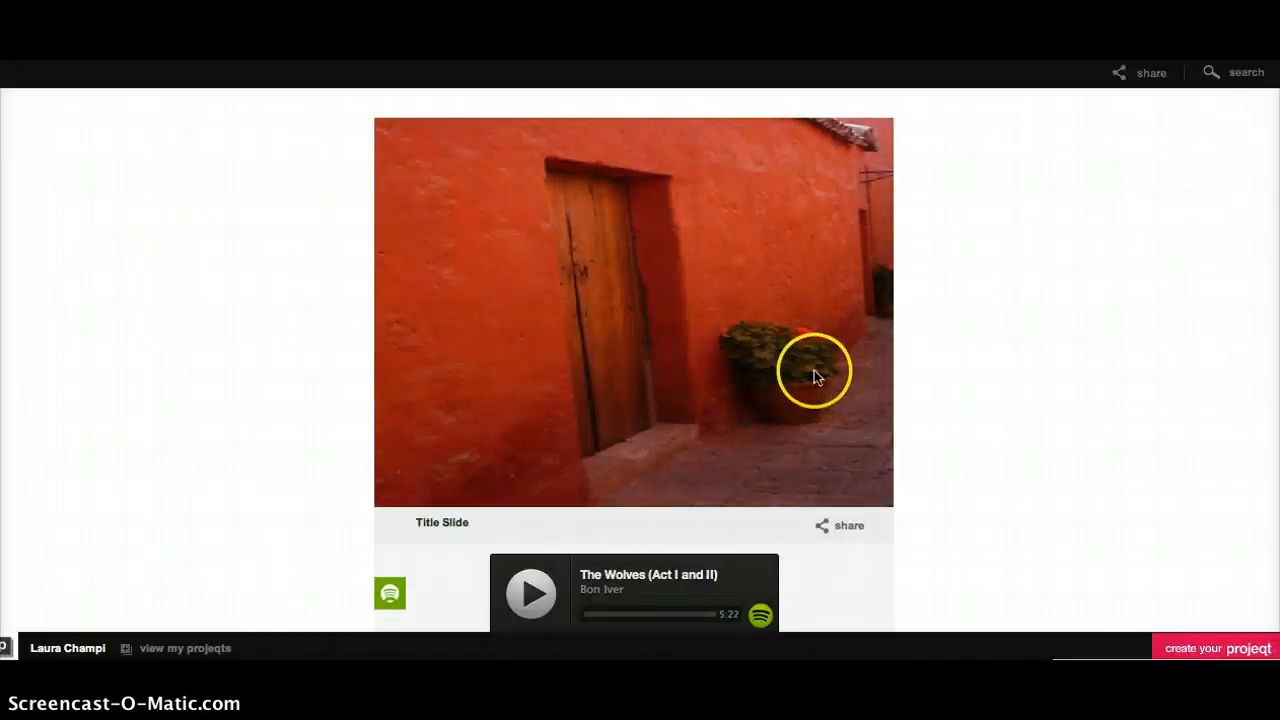
scroll(894, 436, "down", 5)
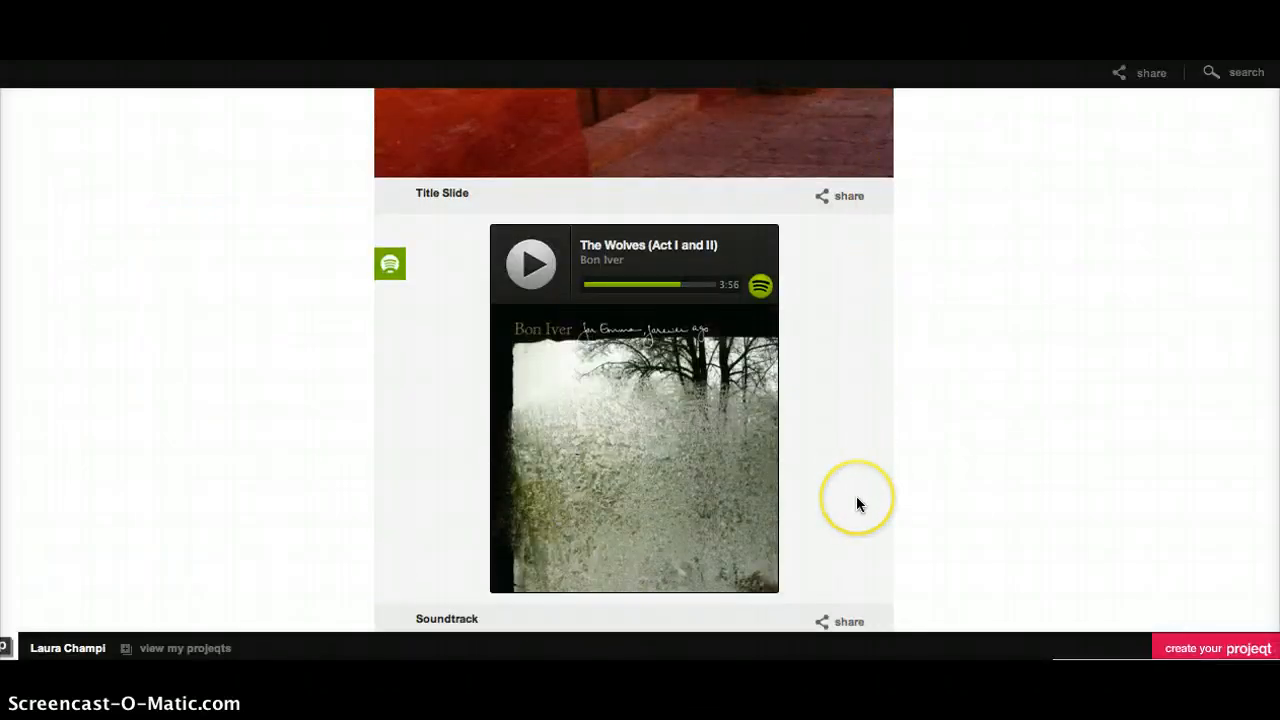
scroll(856, 500, "up", 5)
scroll(856, 500, "down", 4)
scroll(857, 504, "down", 7)
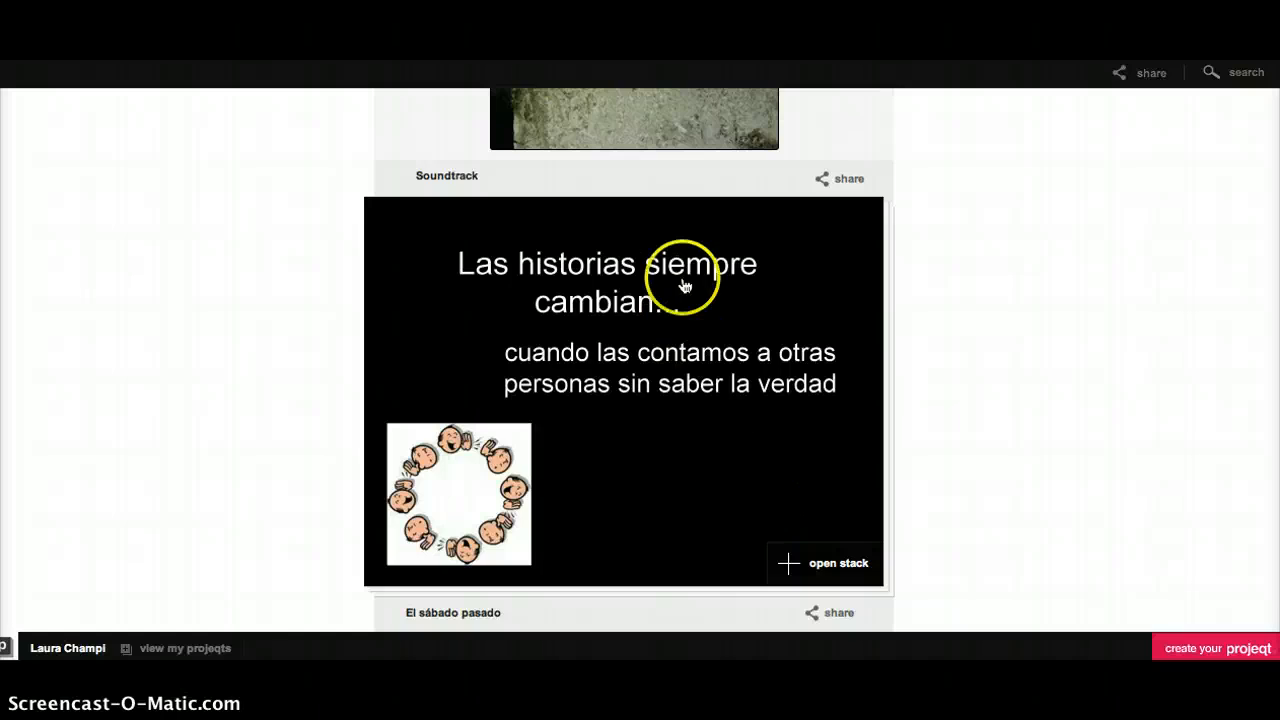
Open the "El sábado pasado" stack, look through its slides and return to the main projeqt
left_click(800, 565)
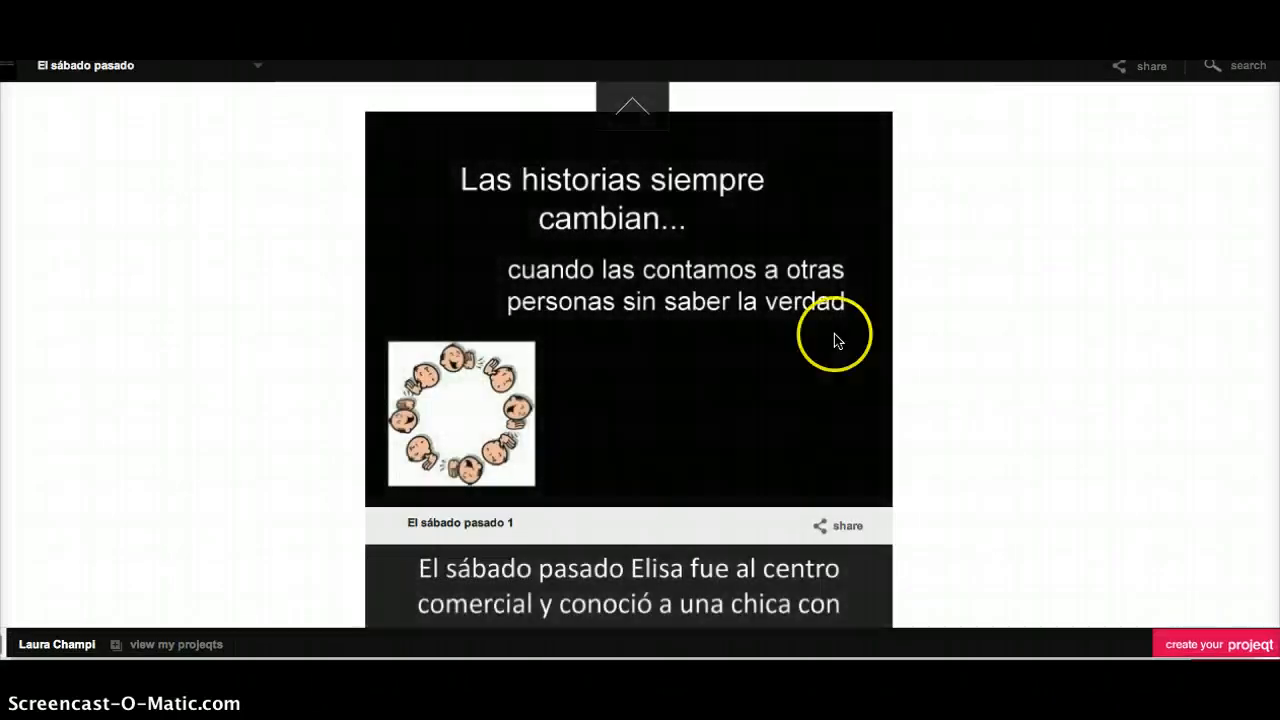
scroll(1047, 295, "down", 15)
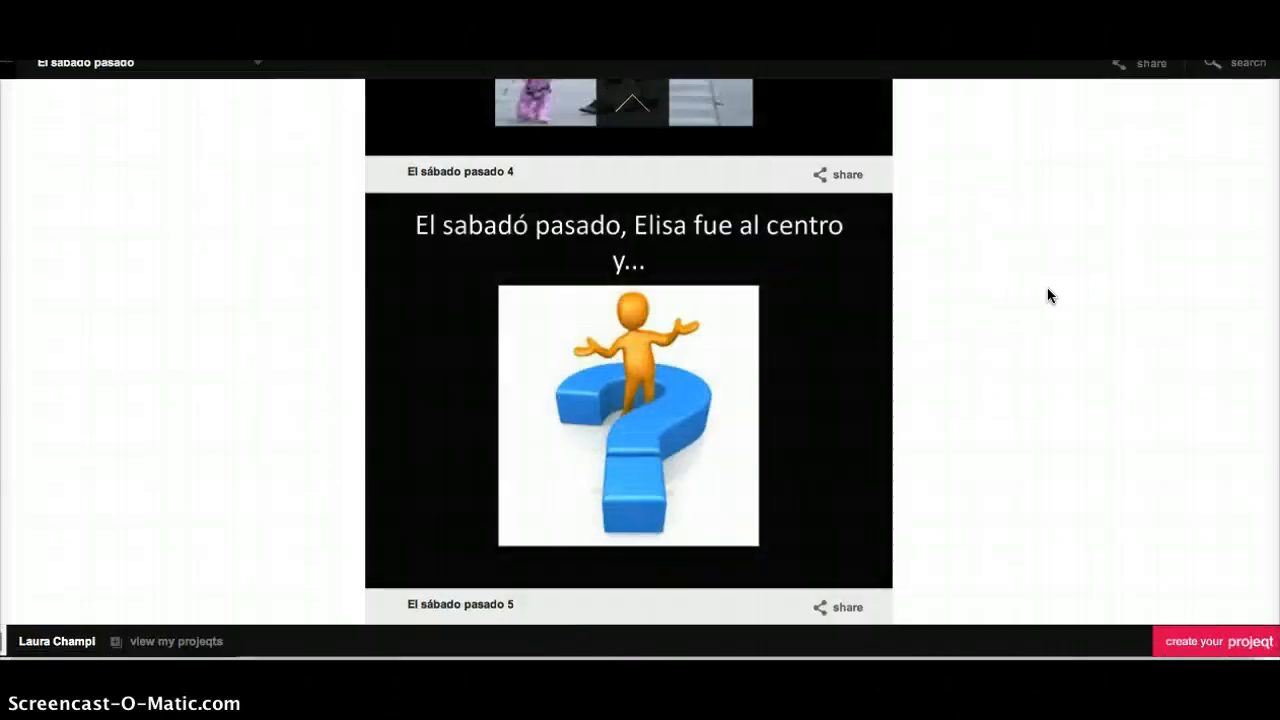
scroll(1047, 288, "up", 15)
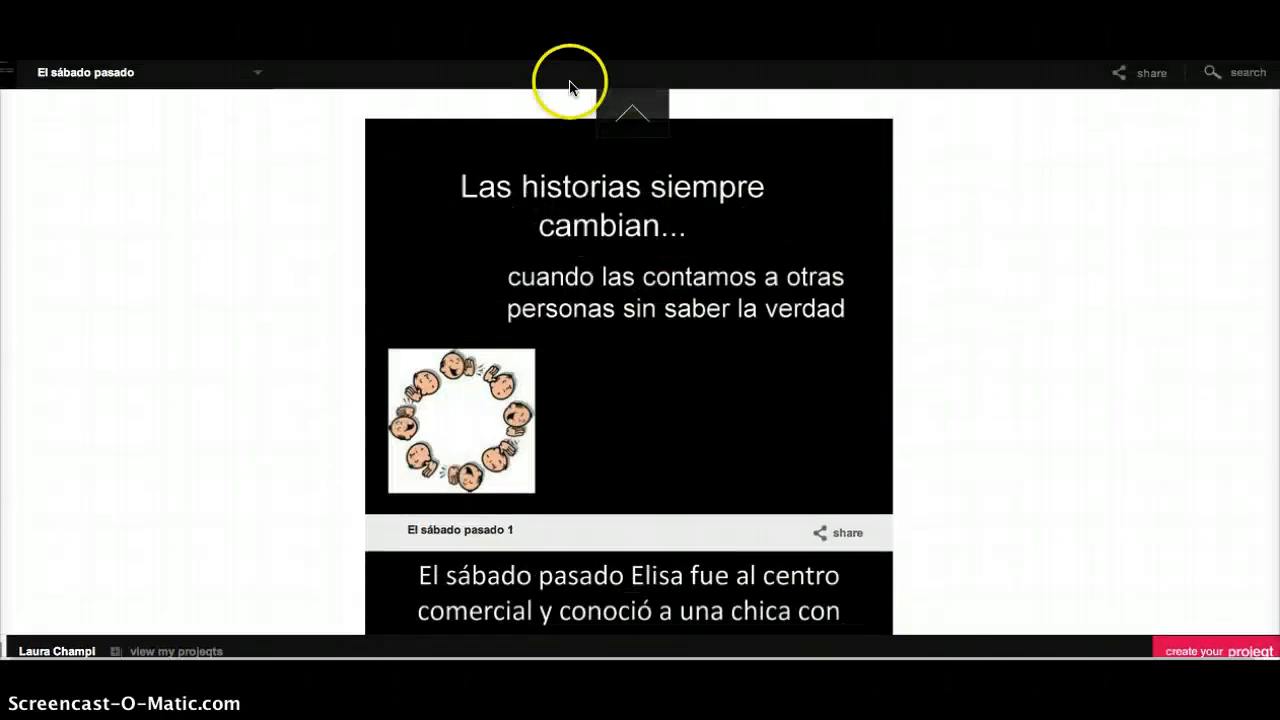
left_click(642, 108)
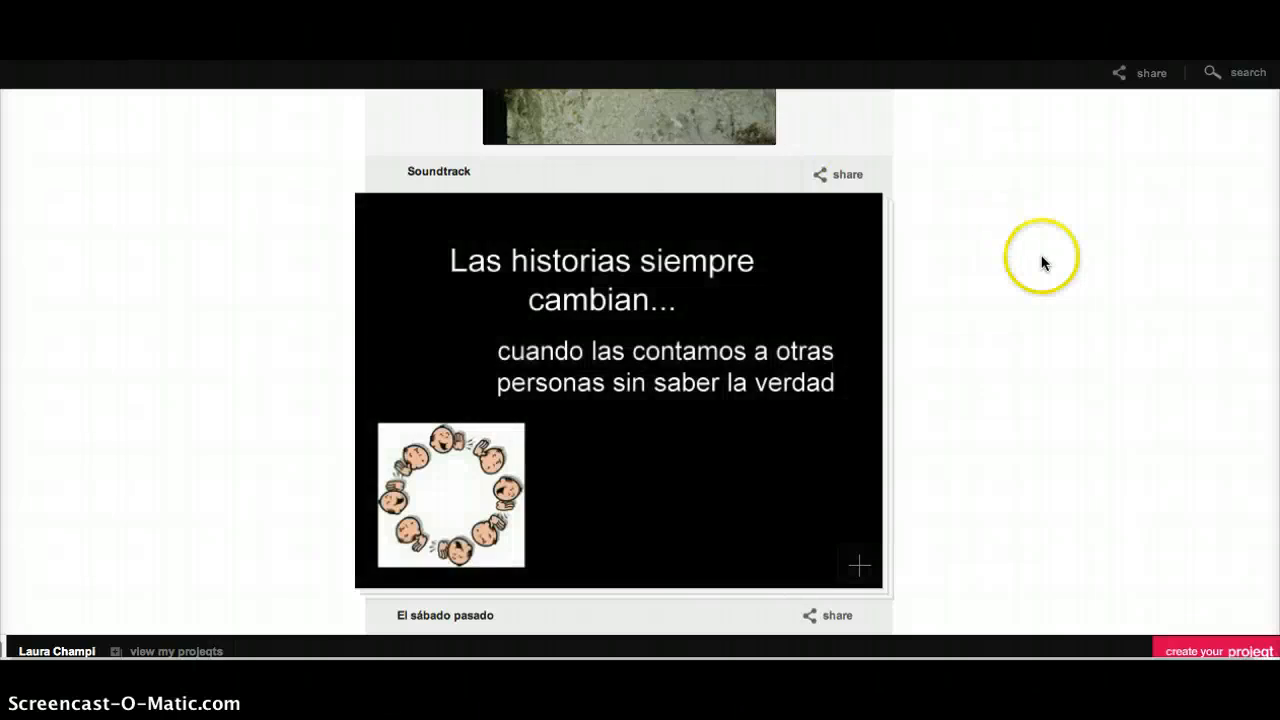
Play the Soundtrack song and look through the "El sábado pasado" stack while it runs, leaving the stack at the end
scroll(1058, 268, "up", 3)
scroll(1058, 270, "up", 6)
scroll(1058, 270, "down", 3)
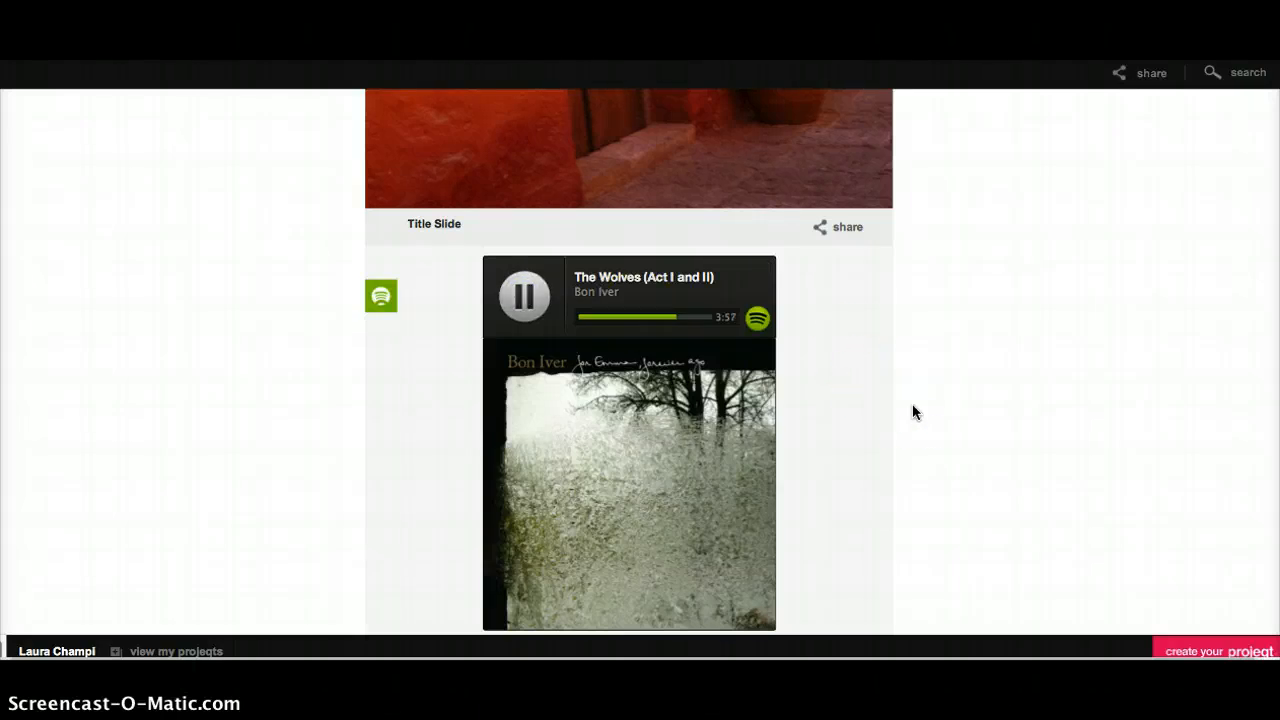
scroll(912, 412, "down", 5)
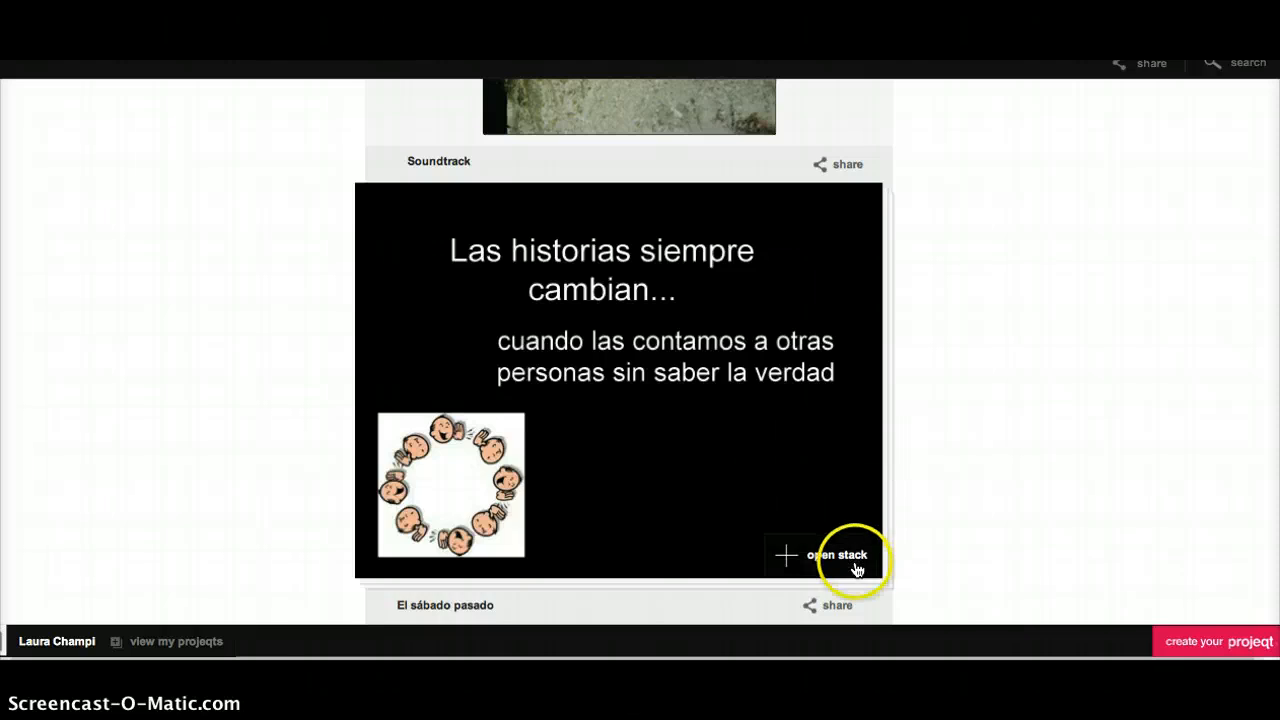
left_click(793, 556)
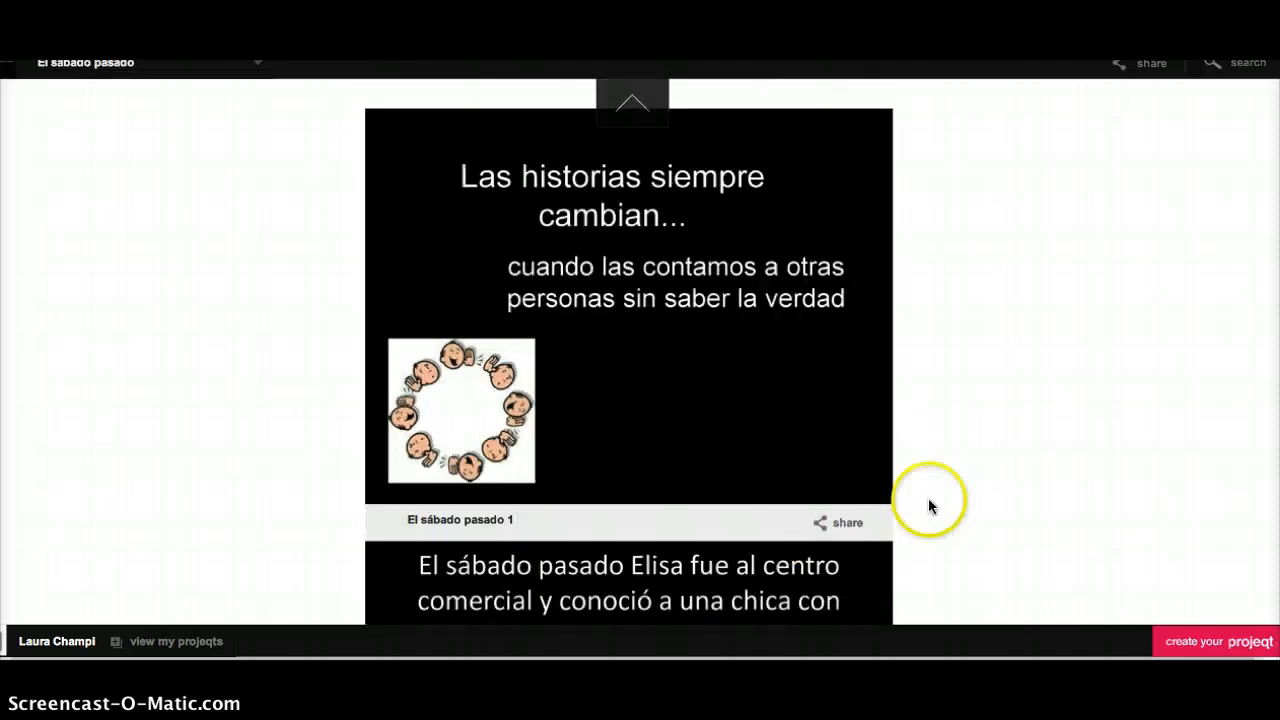
scroll(1060, 442, "down", 8)
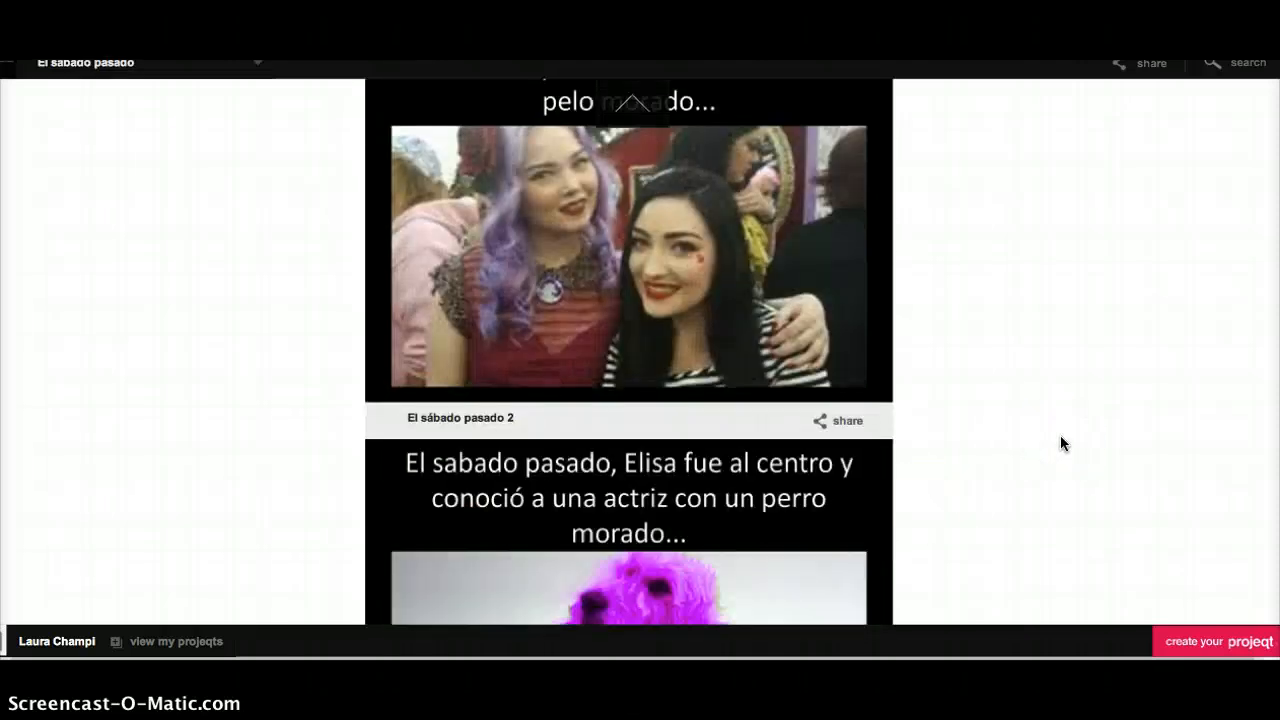
scroll(1062, 442, "down", 10)
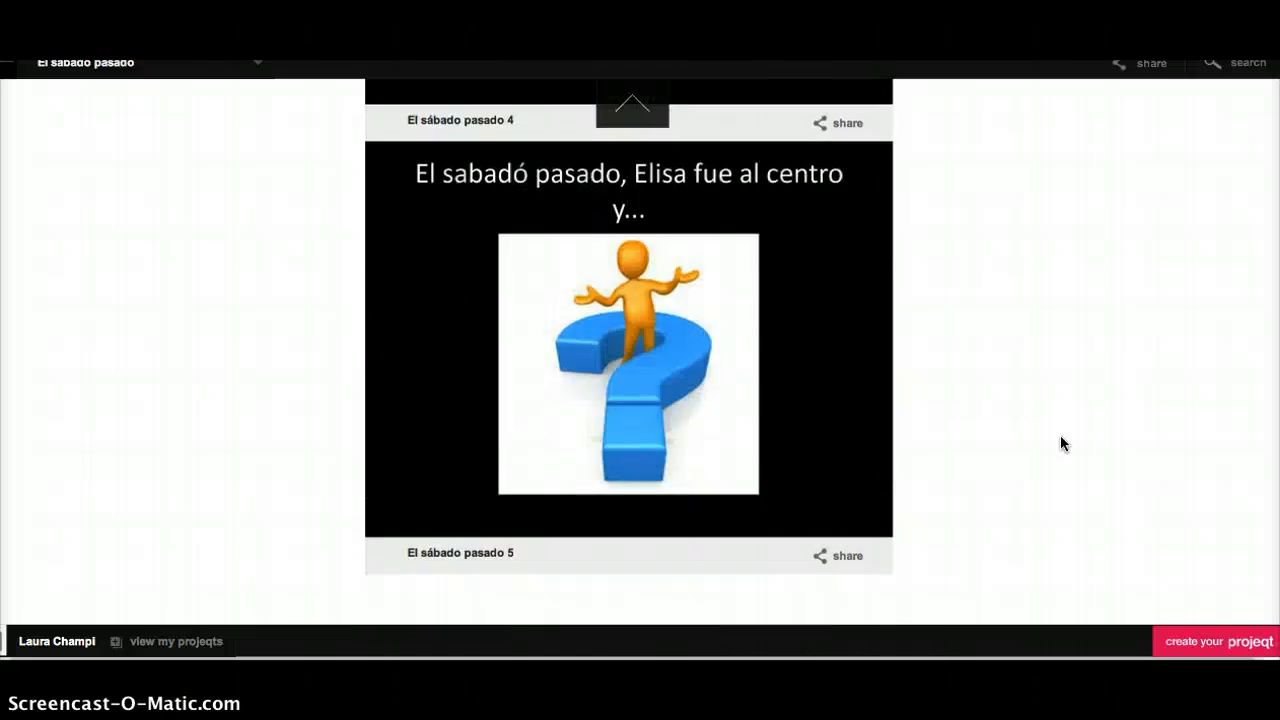
scroll(1062, 442, "up", 8)
scroll(1060, 435, "up", 8)
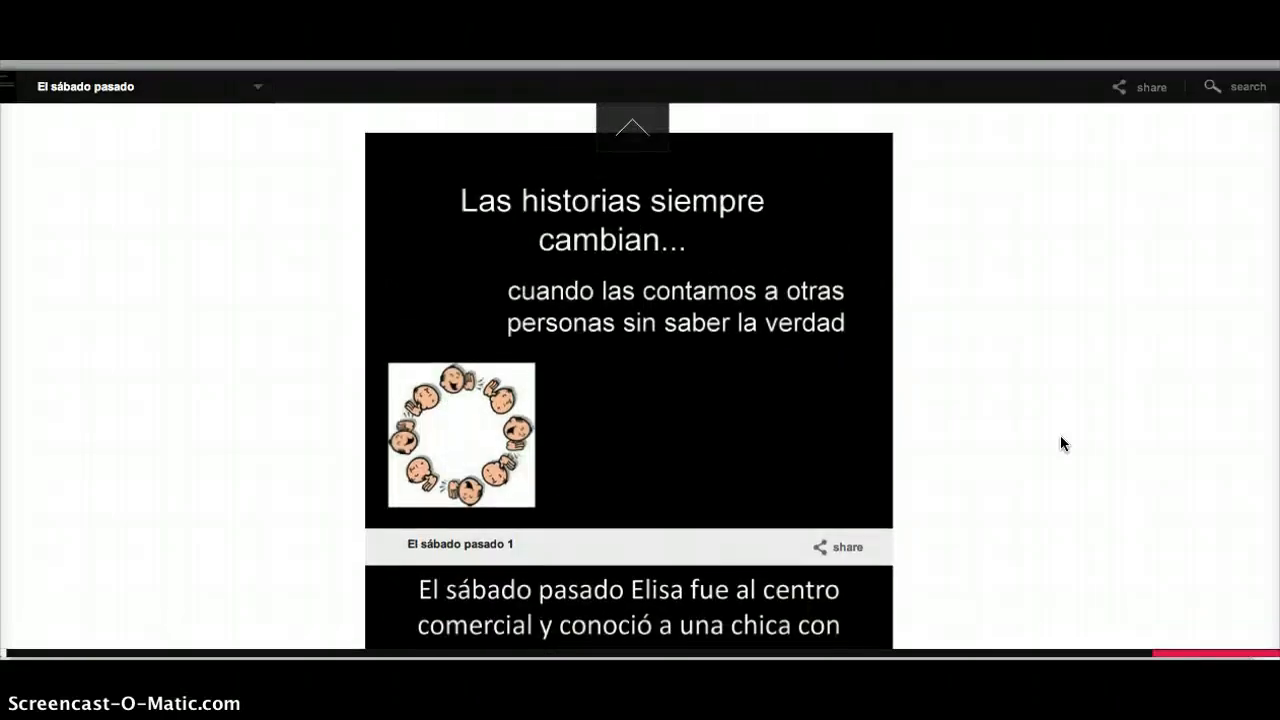
left_click(638, 105)
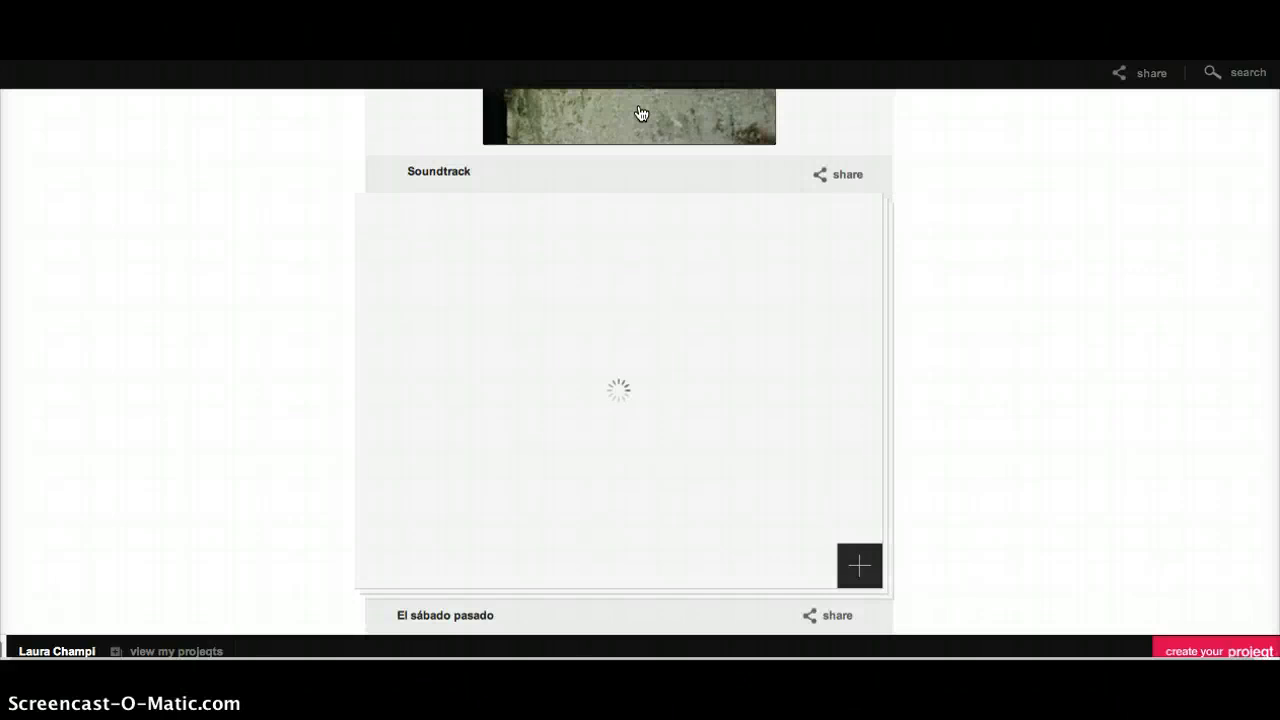
Pause the Soundtrack song and look over the Soundtrack slide and the stack below it
scroll(680, 279, "up", 5)
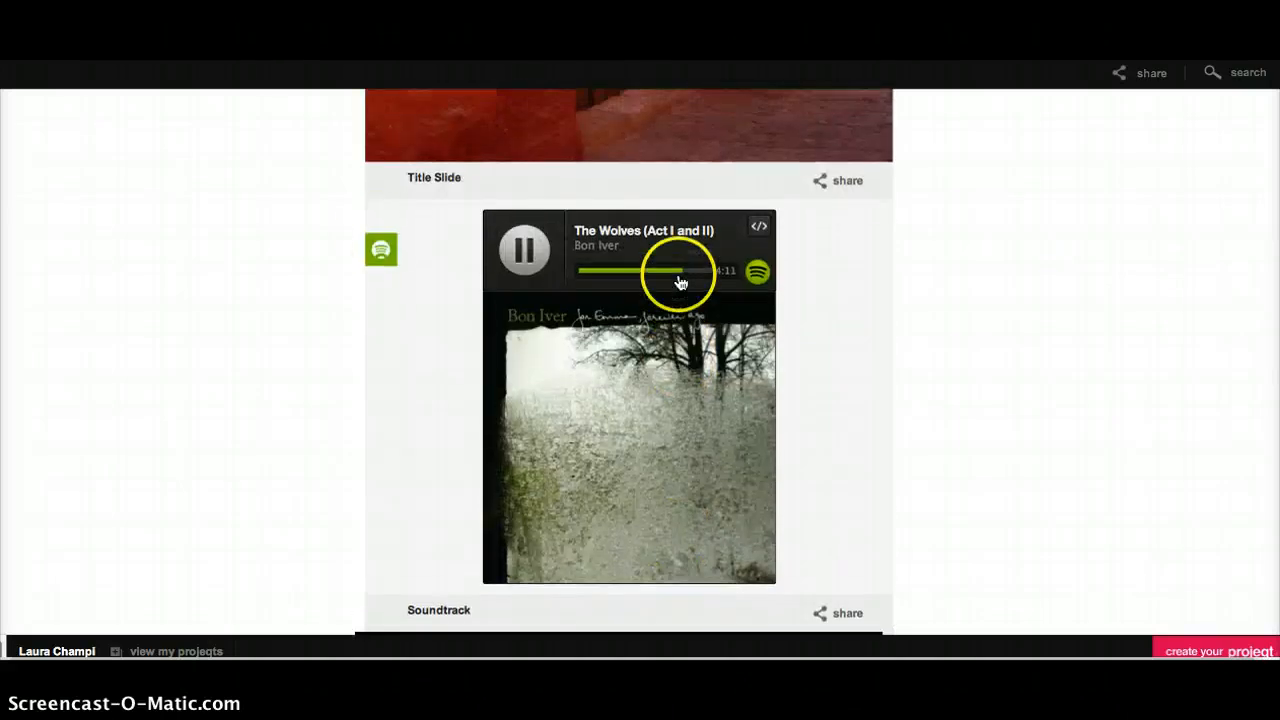
left_click(526, 264)
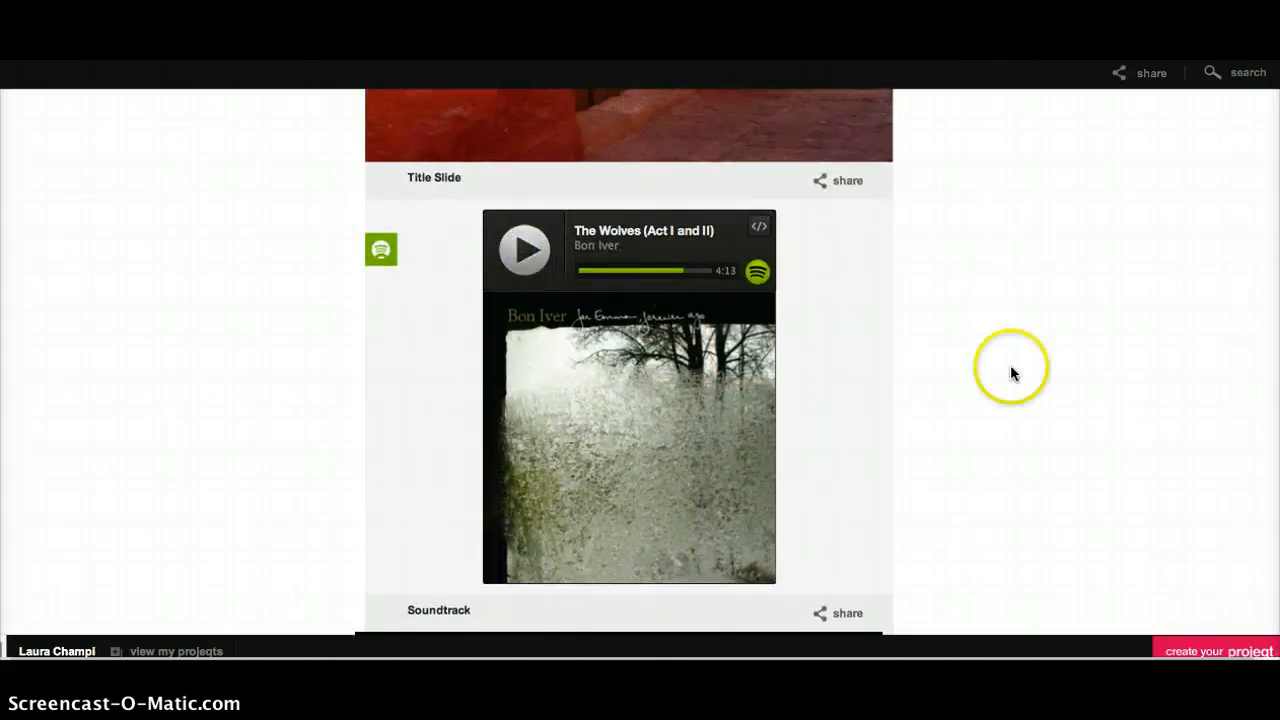
scroll(966, 443, "down", 5)
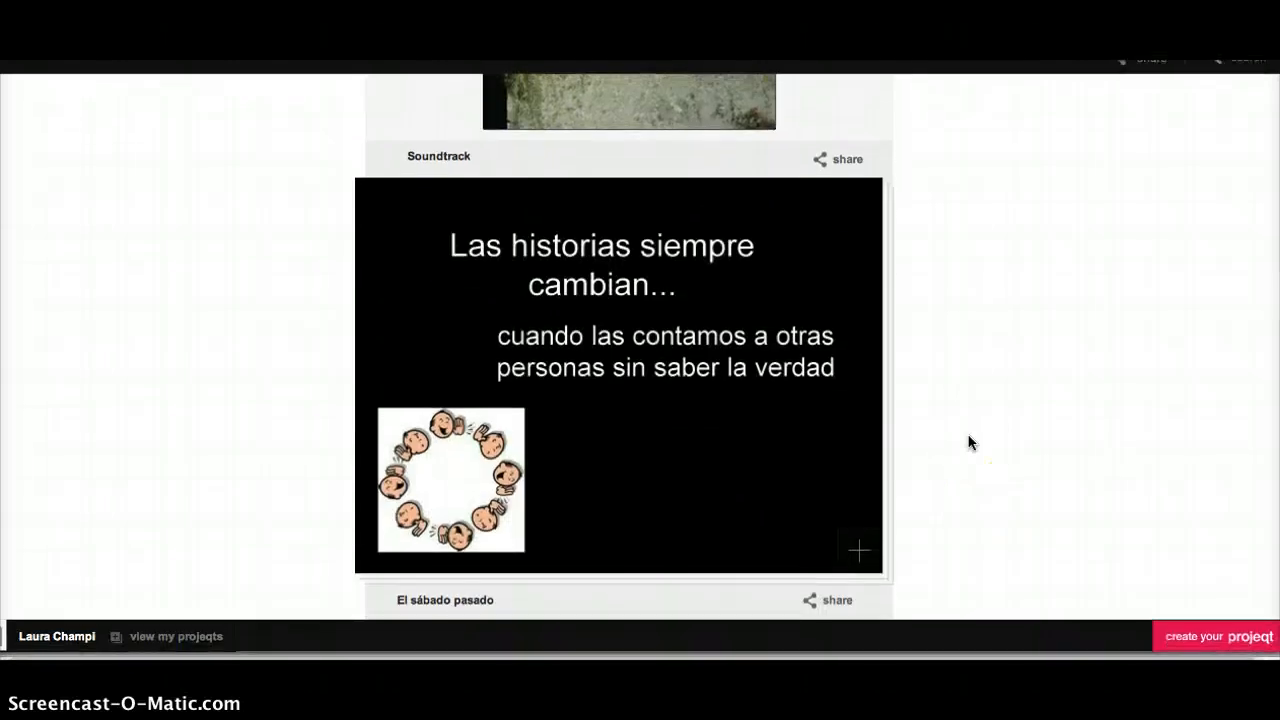
scroll(968, 443, "up", 5)
scroll(968, 443, "down", 5)
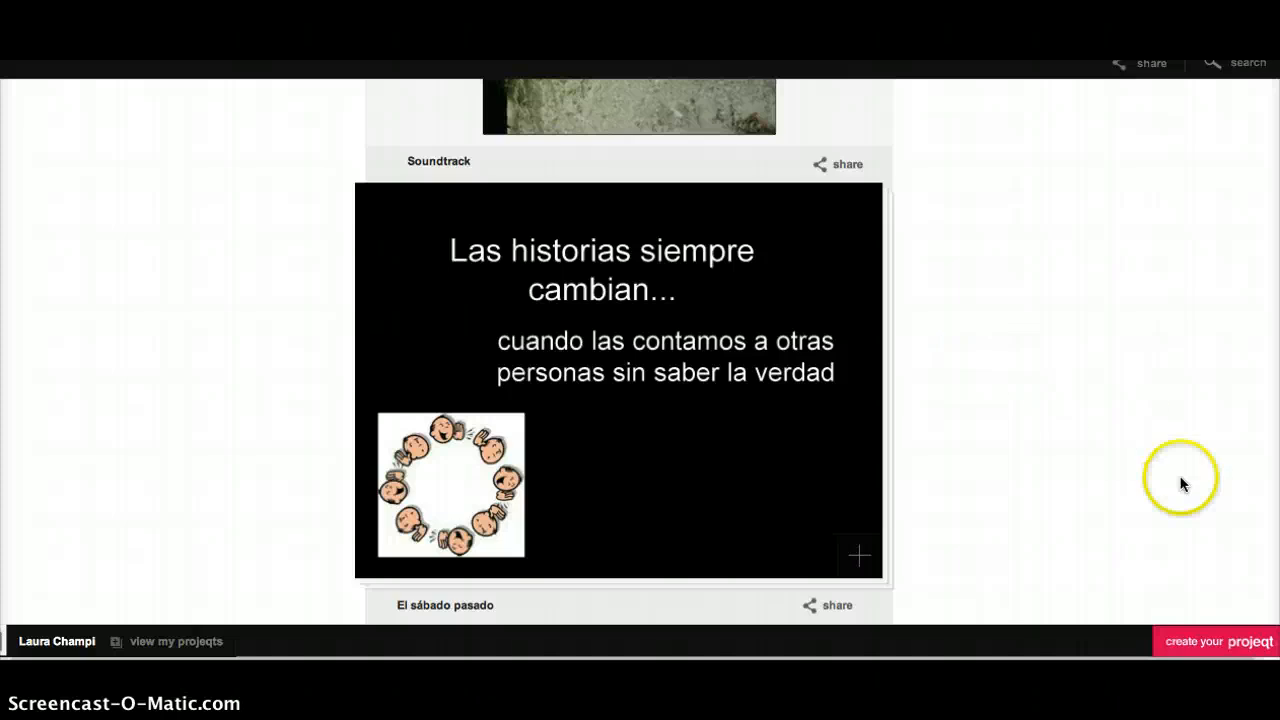
scroll(1143, 189, "up", 2)
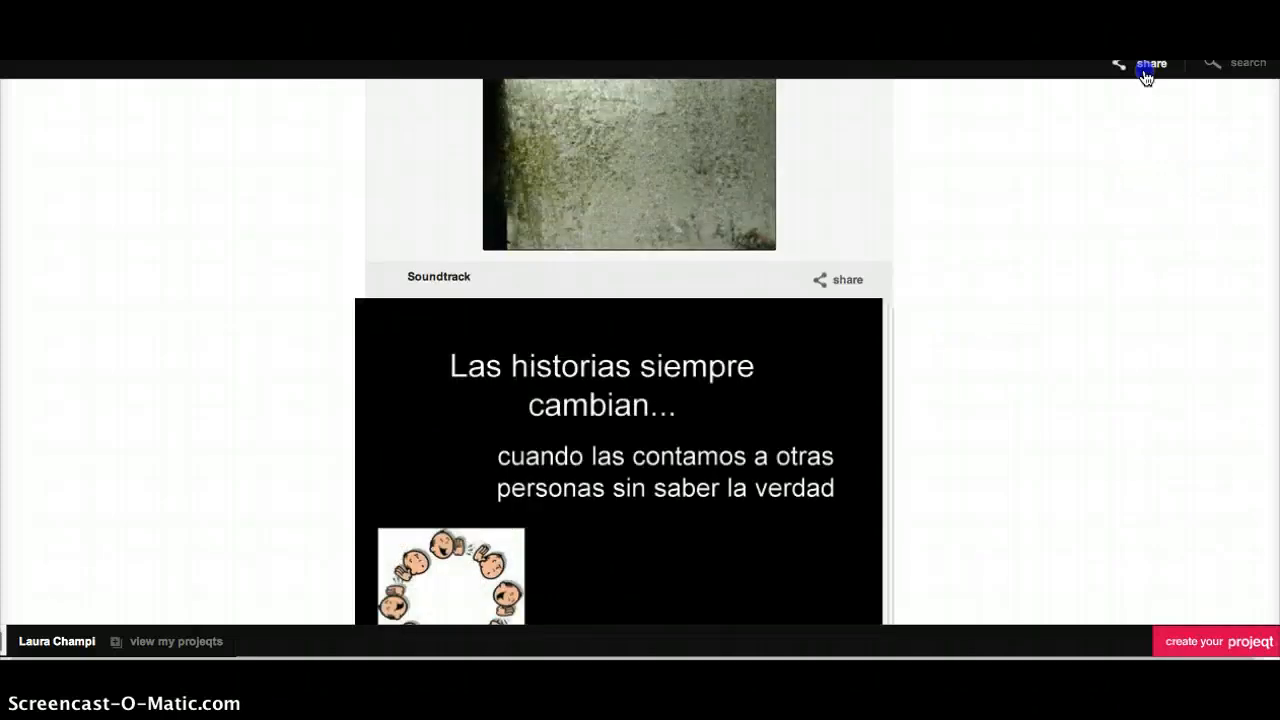
Copy the whole projeqt's 425x325 embed code from its sharing options and close them
left_click(1146, 68)
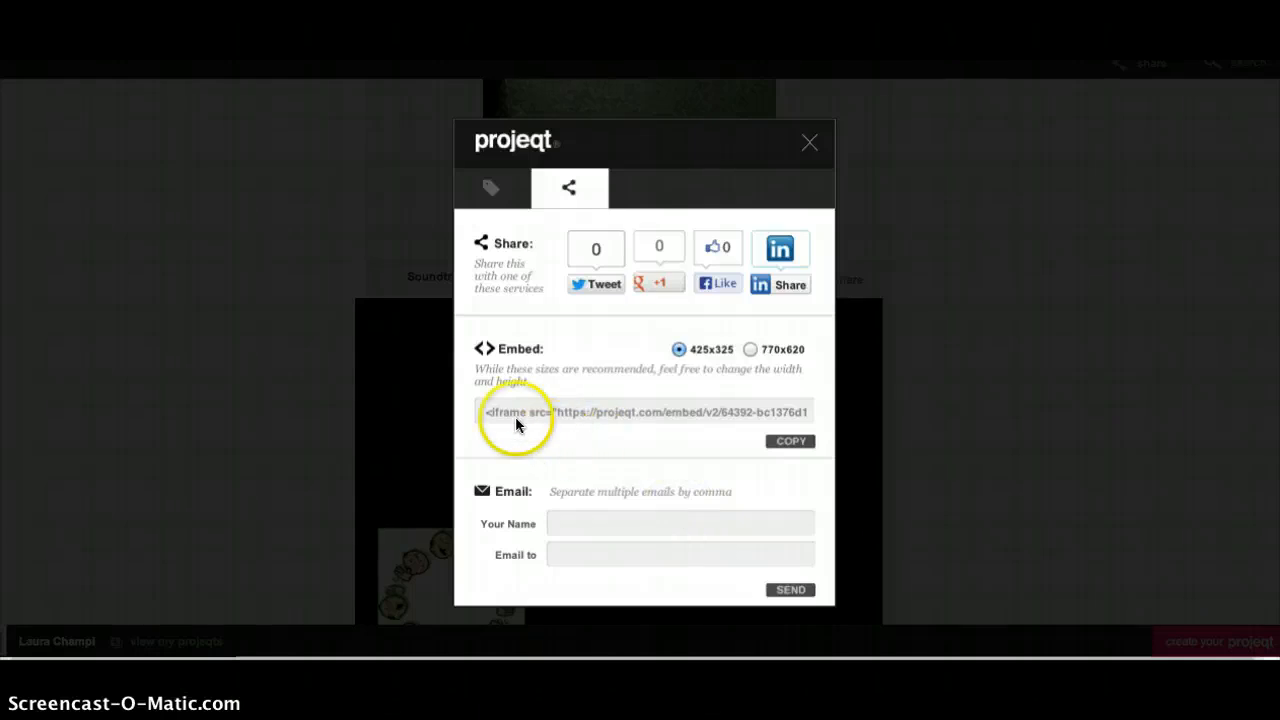
left_click_drag(487, 412, 656, 412)
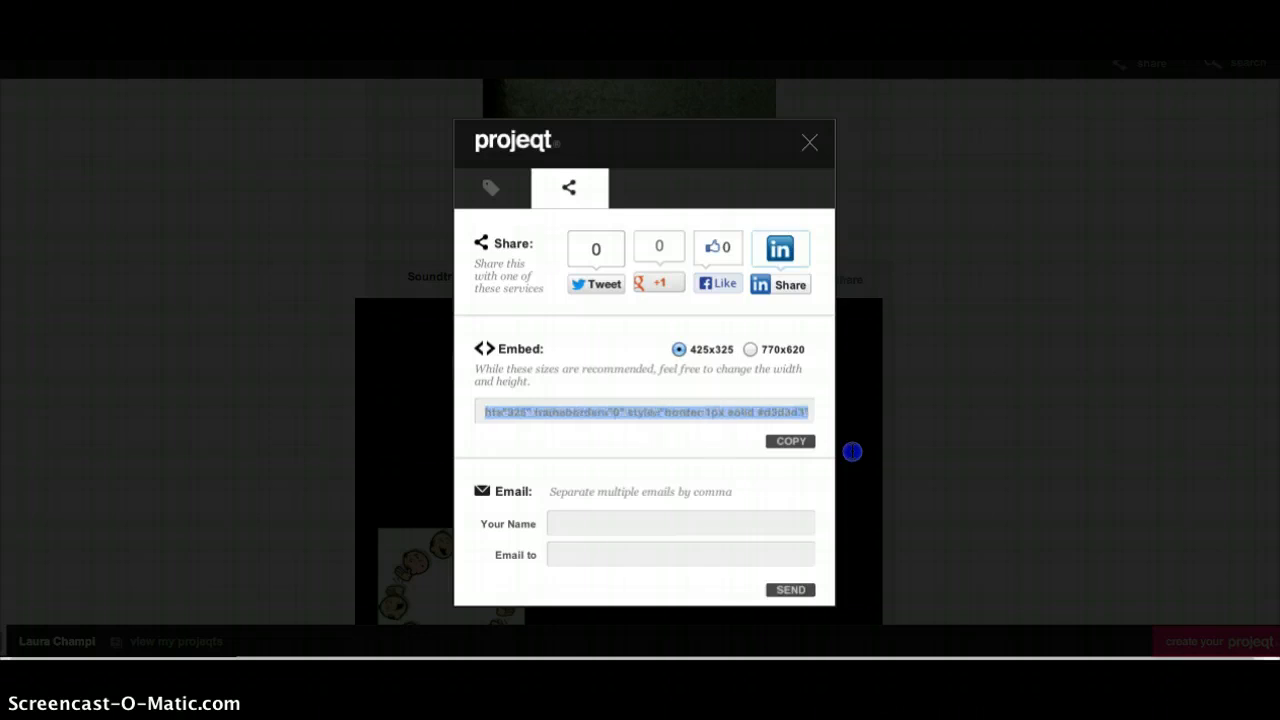
left_click(790, 443)
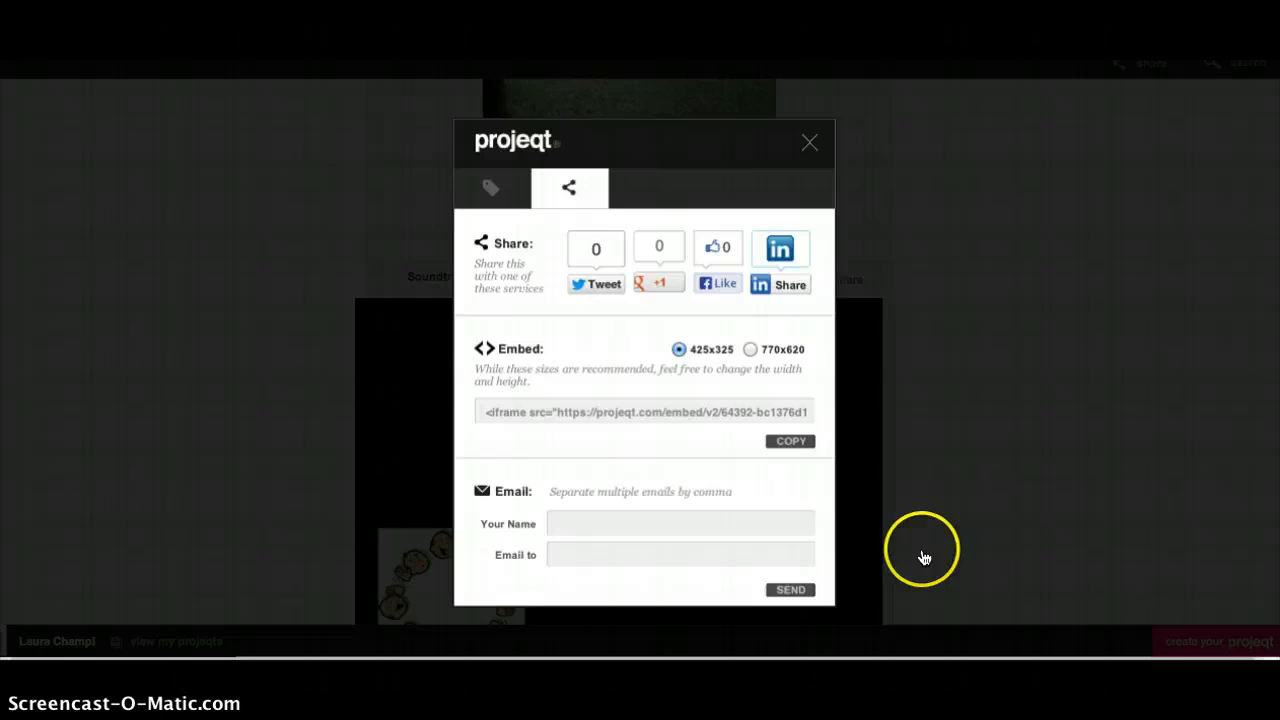
left_click(810, 148)
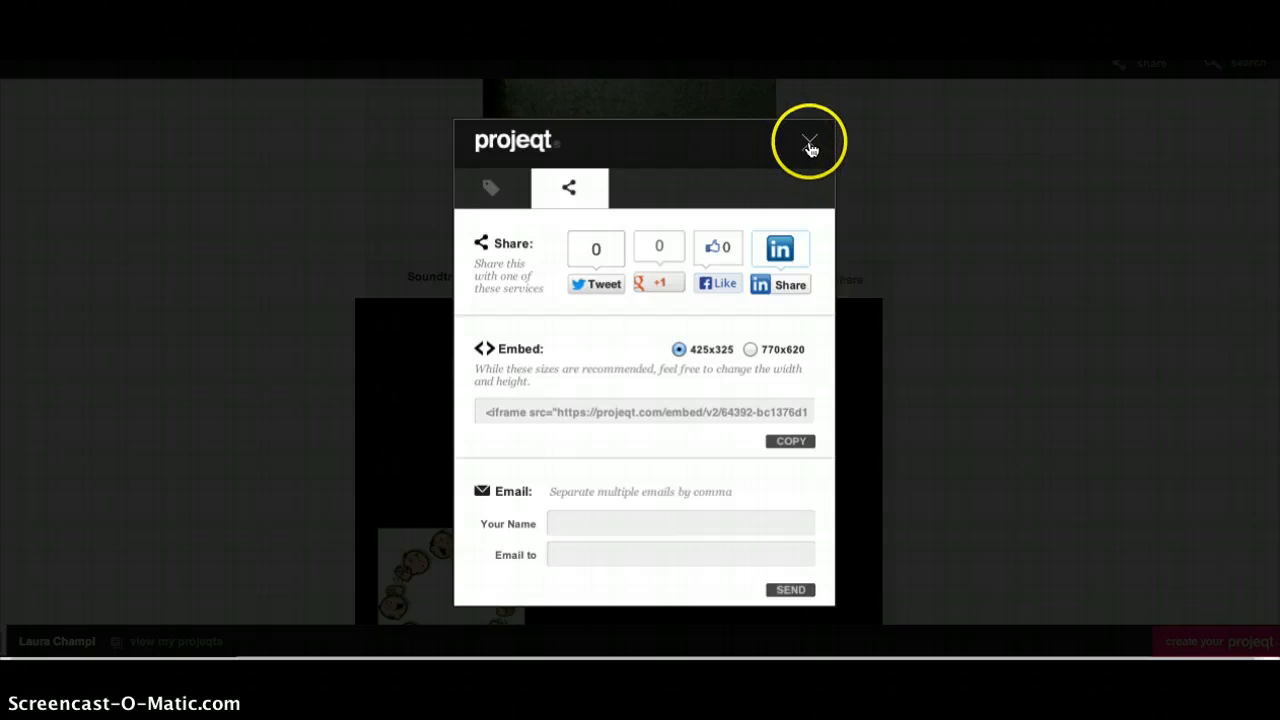